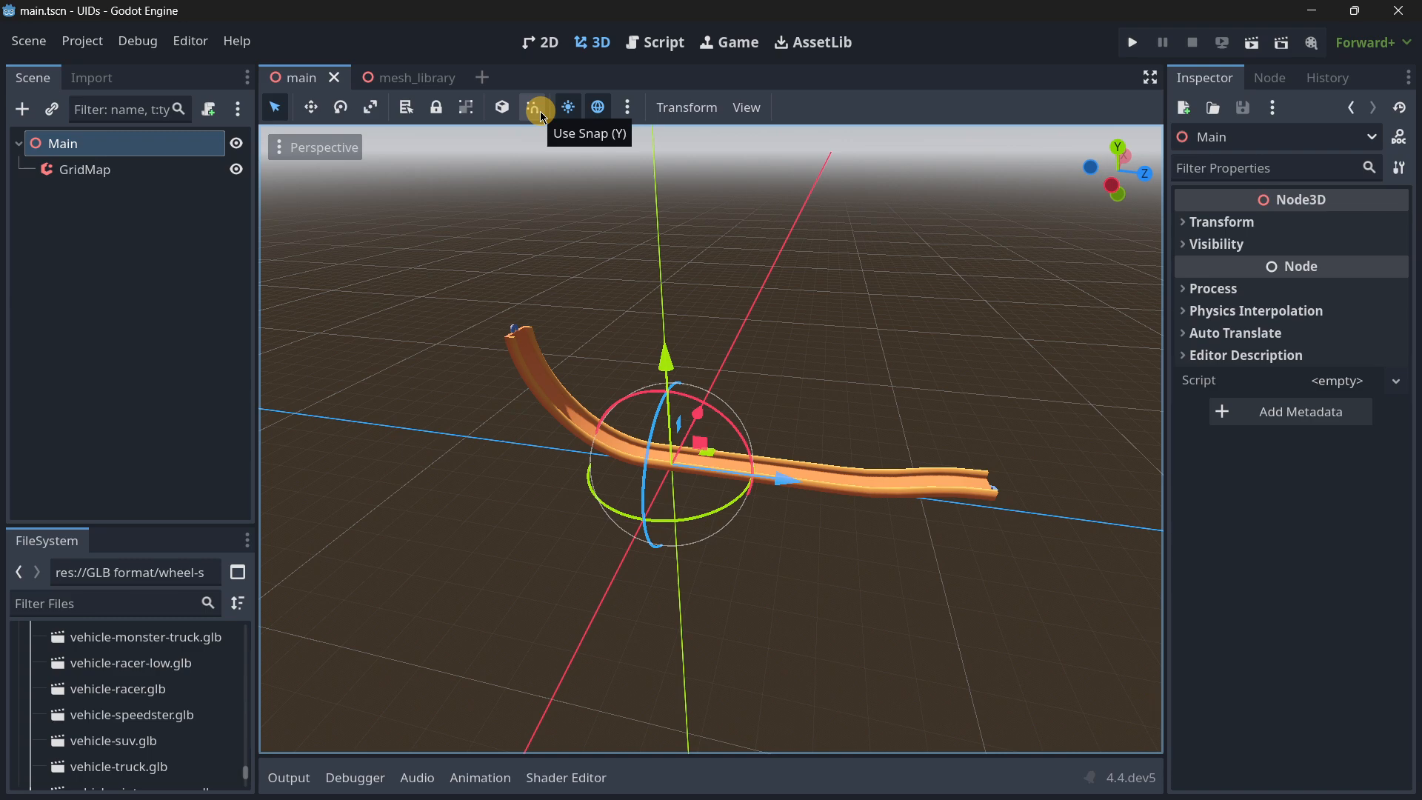
Select the GridMap node and look through the list of nodes in the mesh_library scene
click(46, 169)
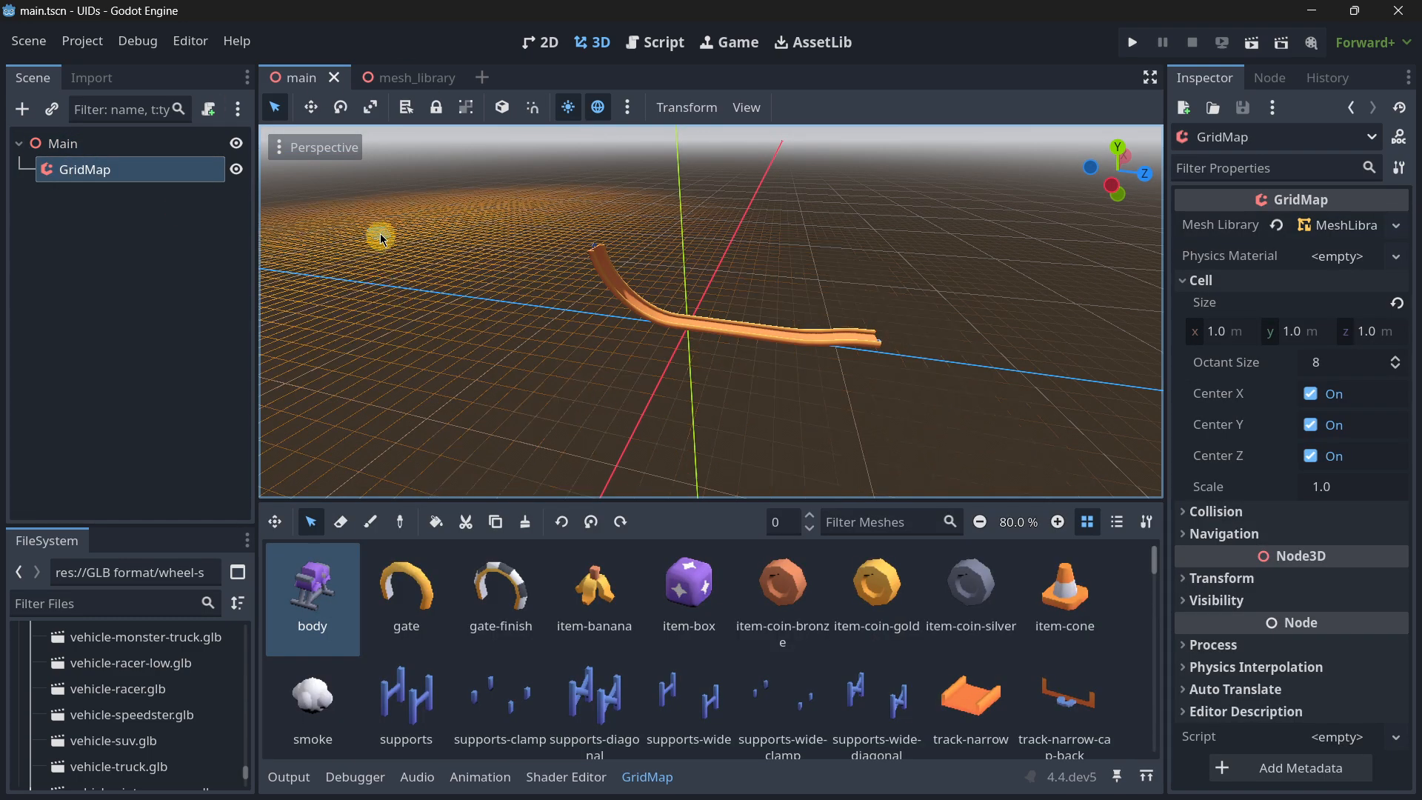
scroll(657, 267, up, 12)
scroll(643, 260, down, 12)
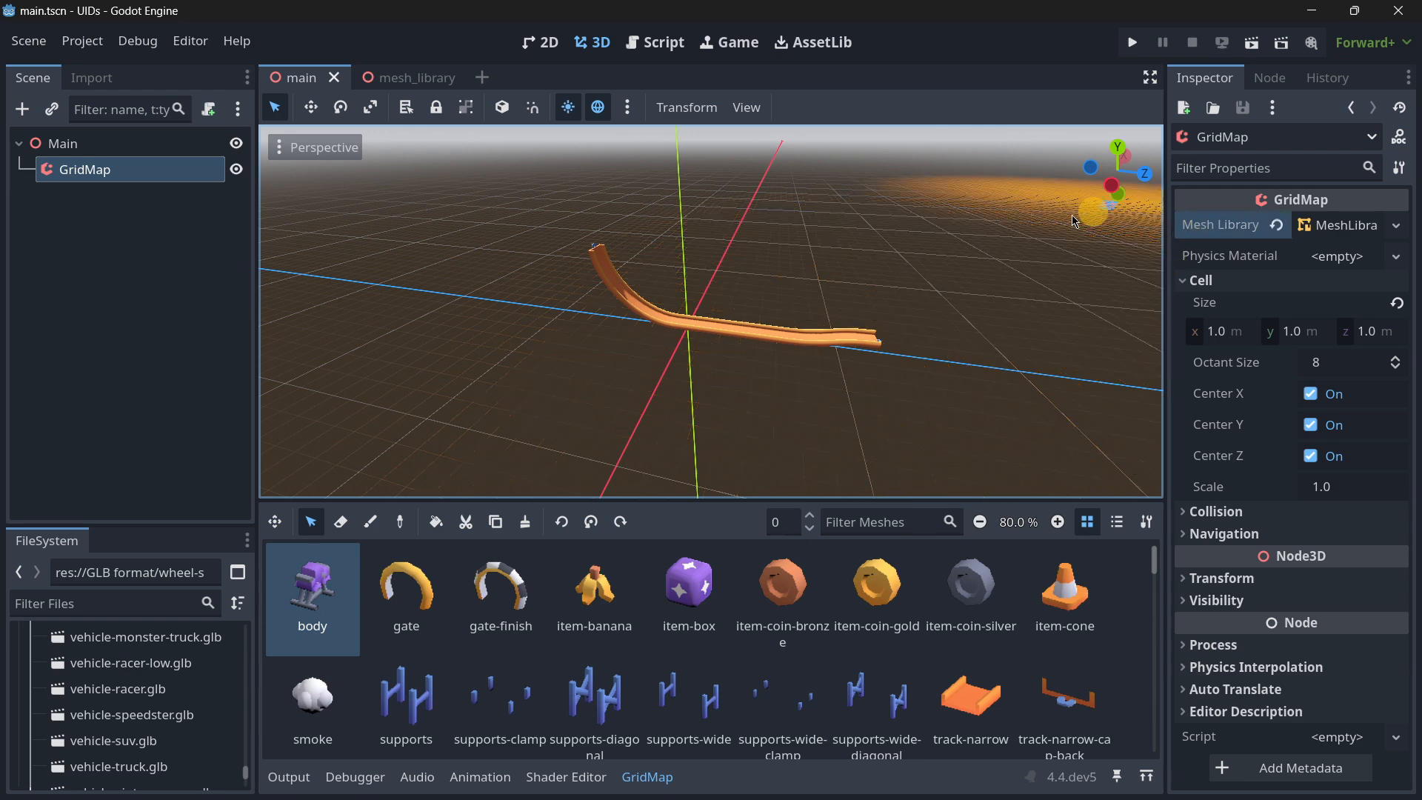
click(412, 77)
scroll(149, 279, down, 15)
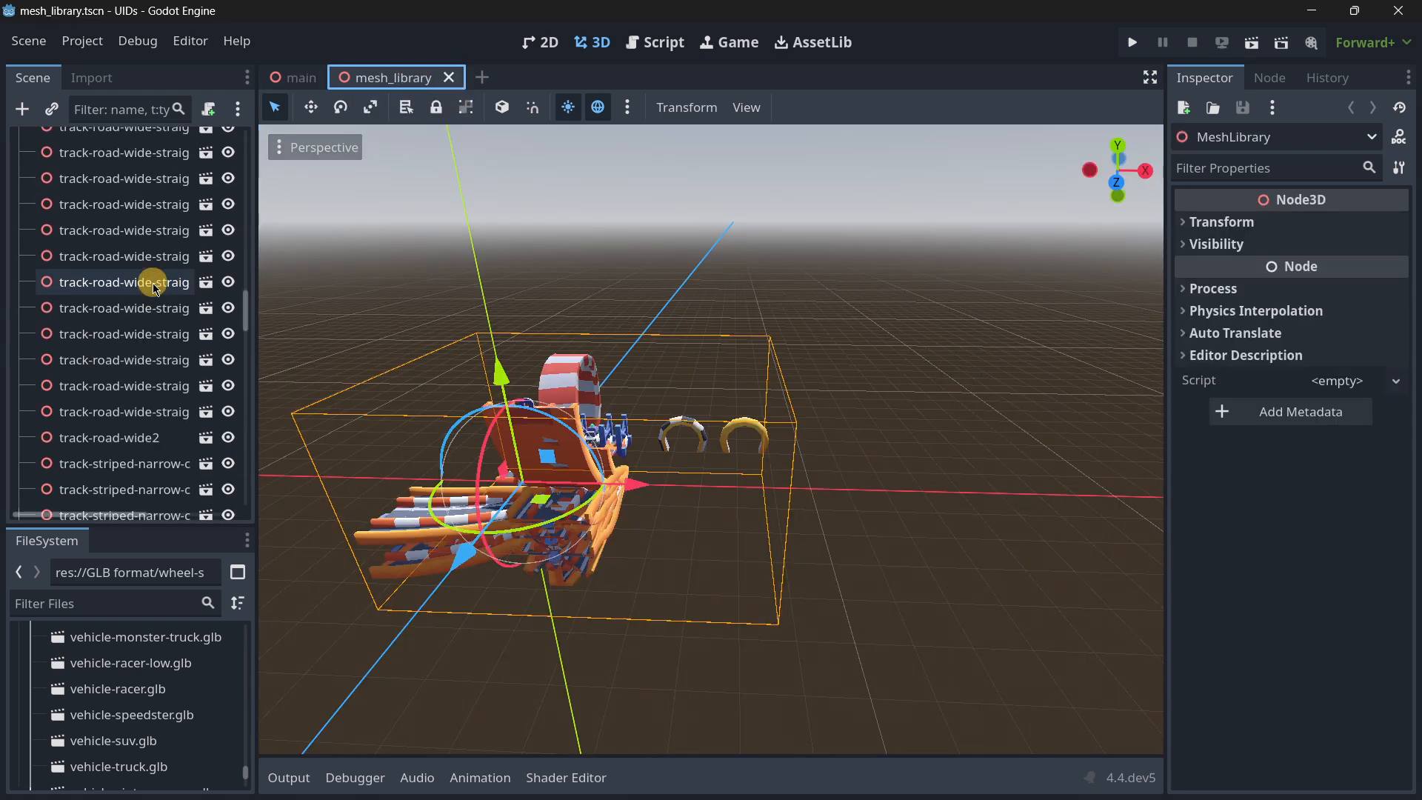
scroll(142, 326, up, 15)
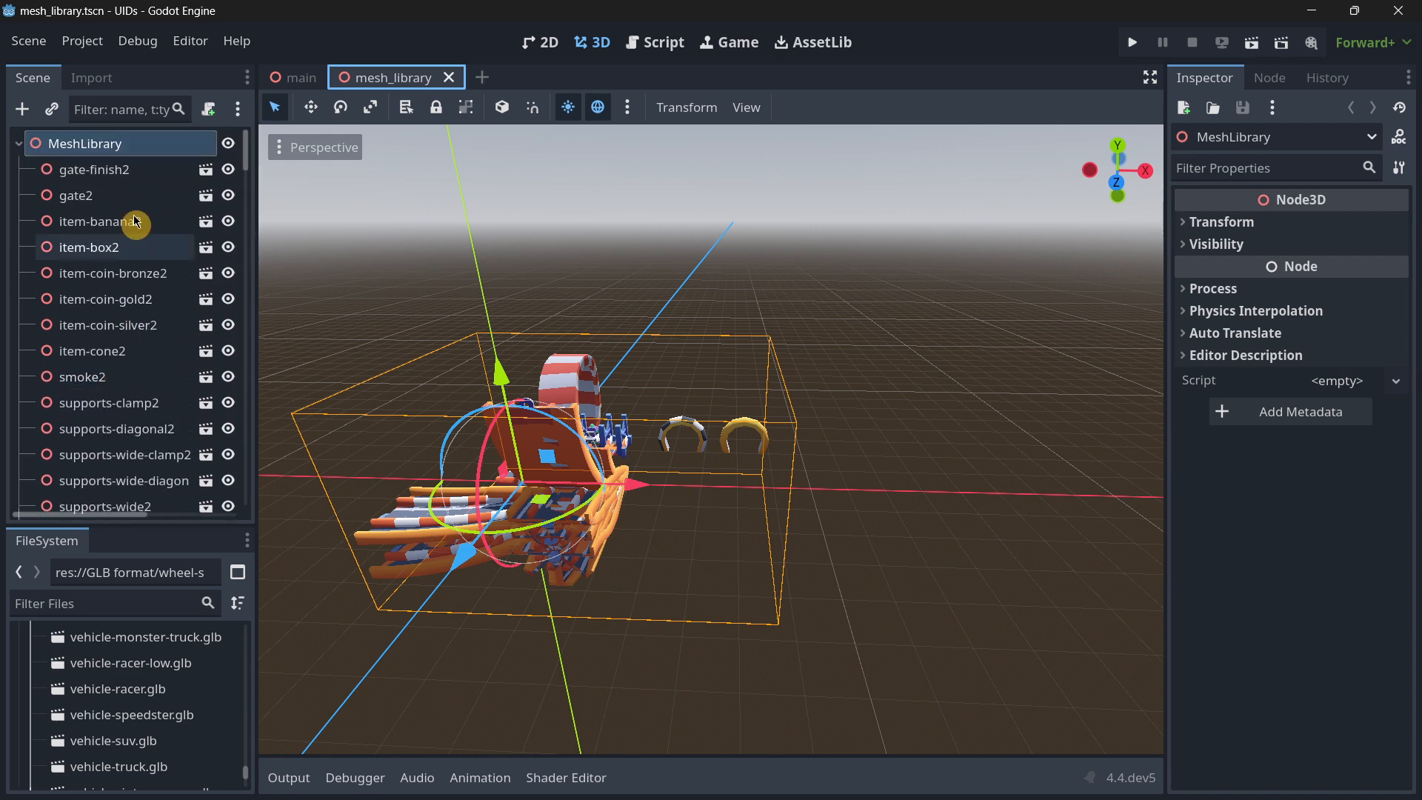
View the MeshLibrary export options for the mesh_library scene, cancel the export, and return to the main scene
click(37, 42)
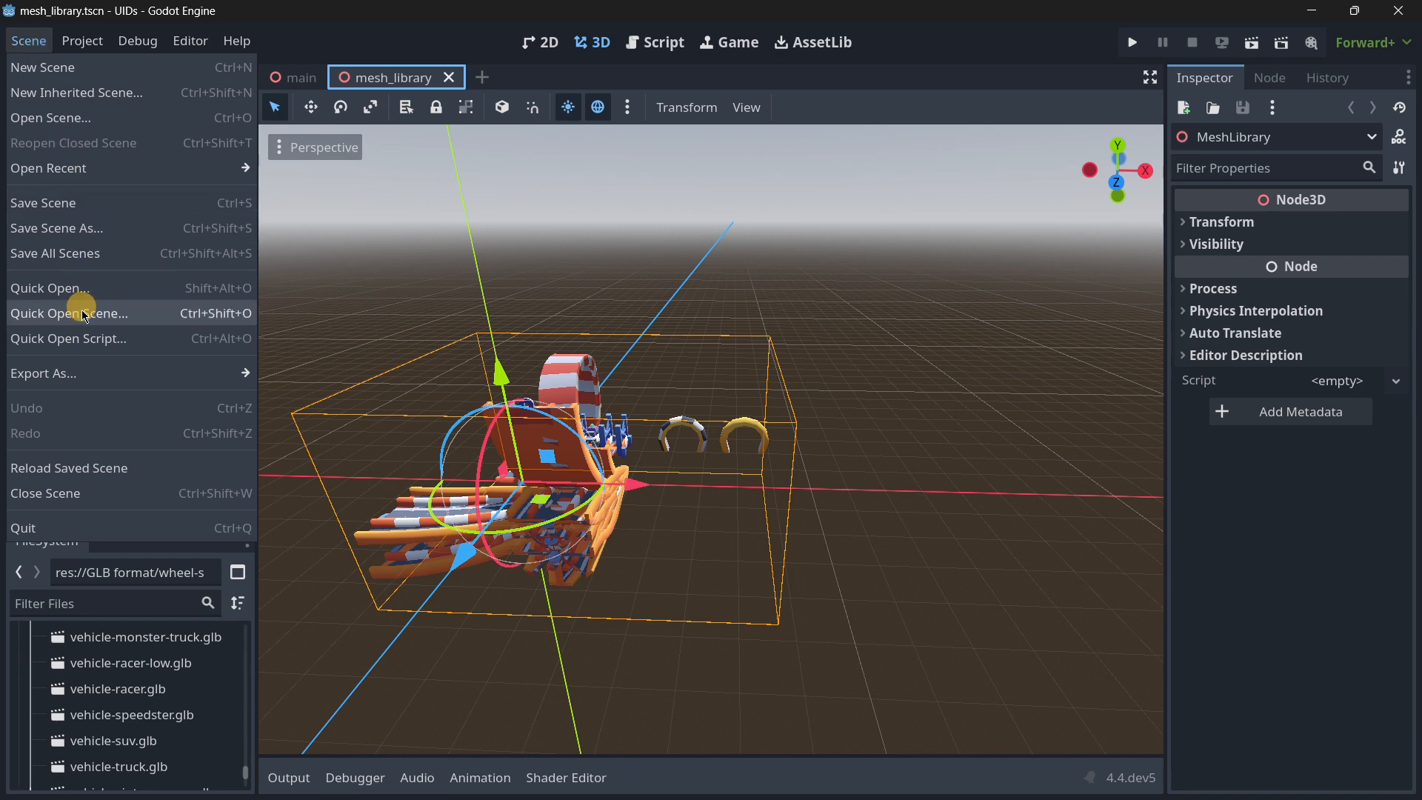
mouse_move(70, 373)
click(305, 378)
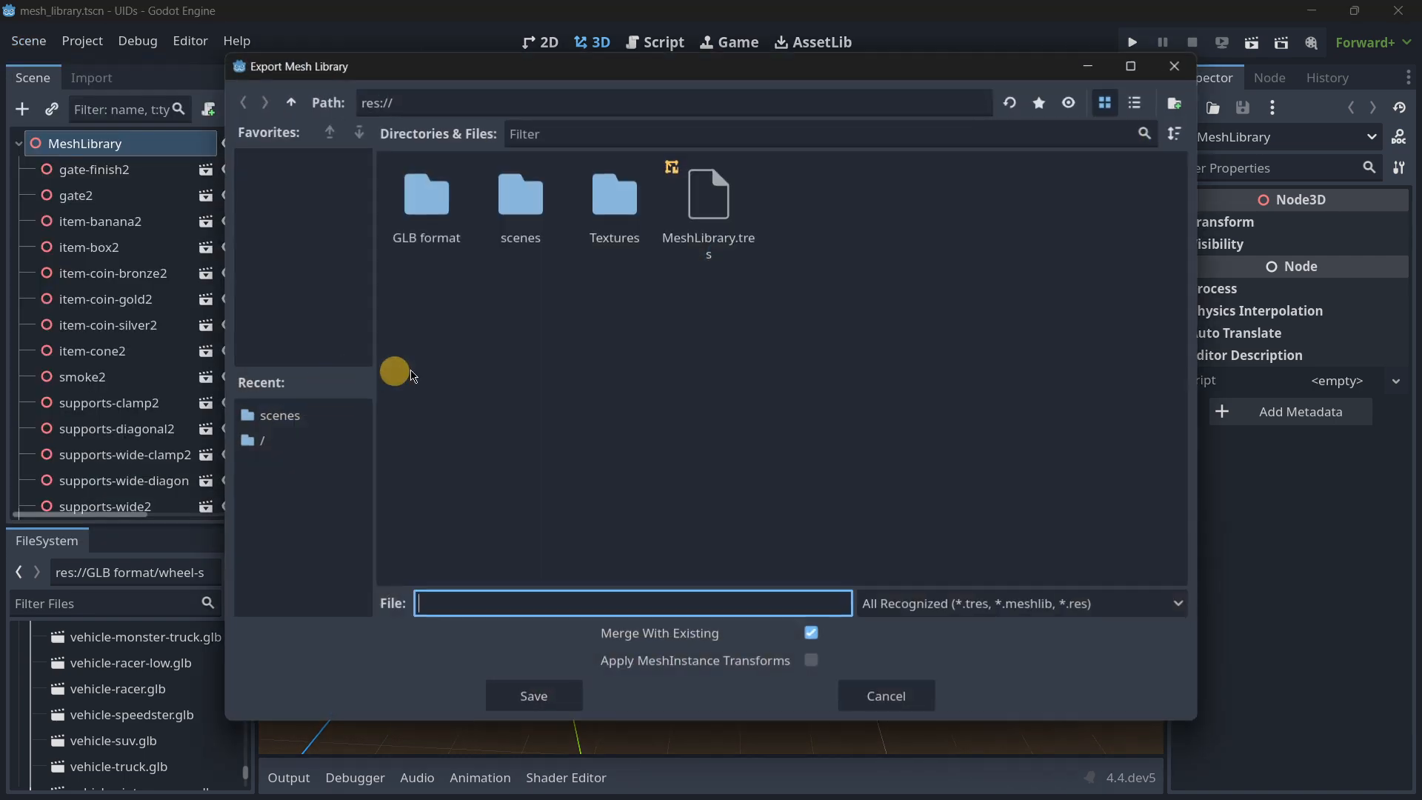
click(850, 687)
click(295, 77)
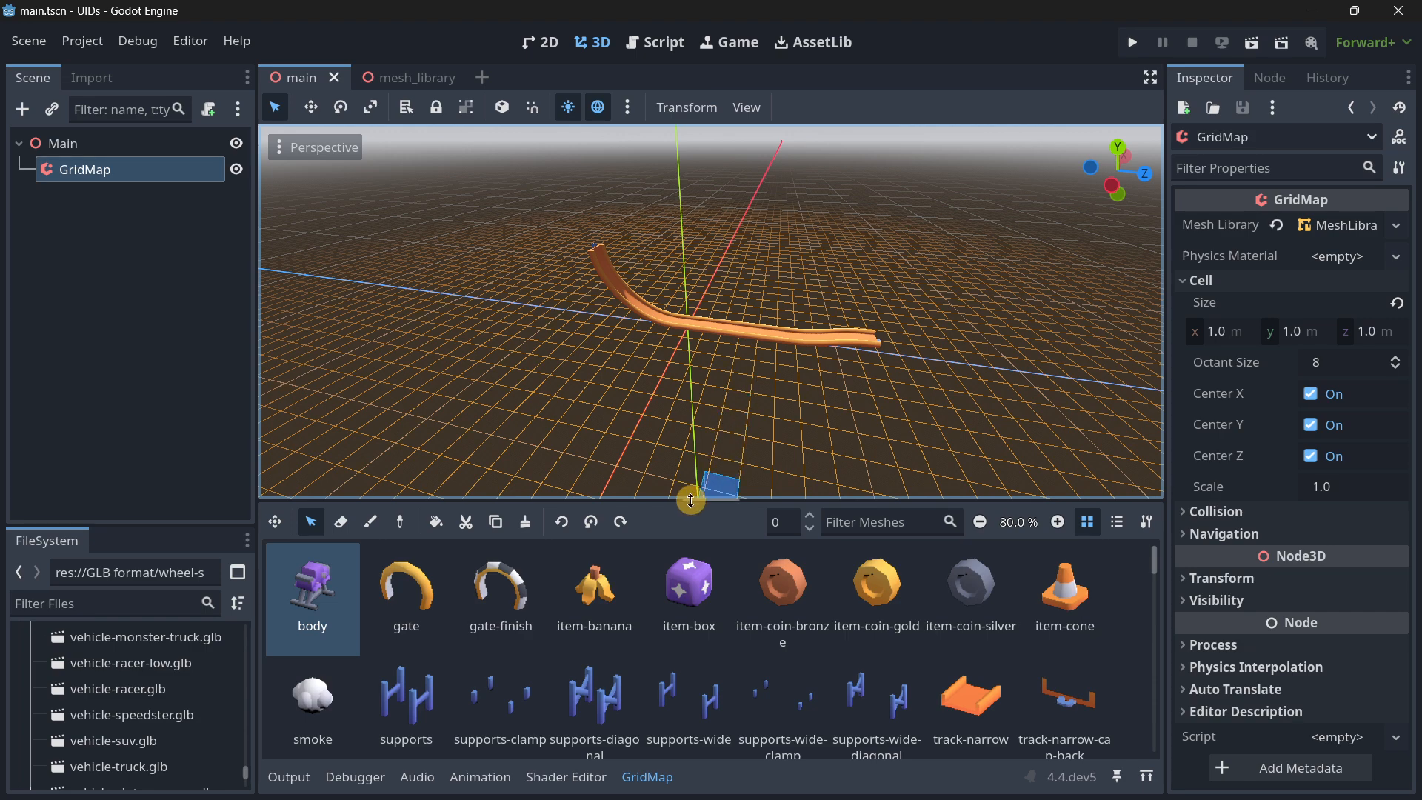
Examine the existing track in the main scene and the meshes available in the GridMap palette
scroll(741, 314, up, 5)
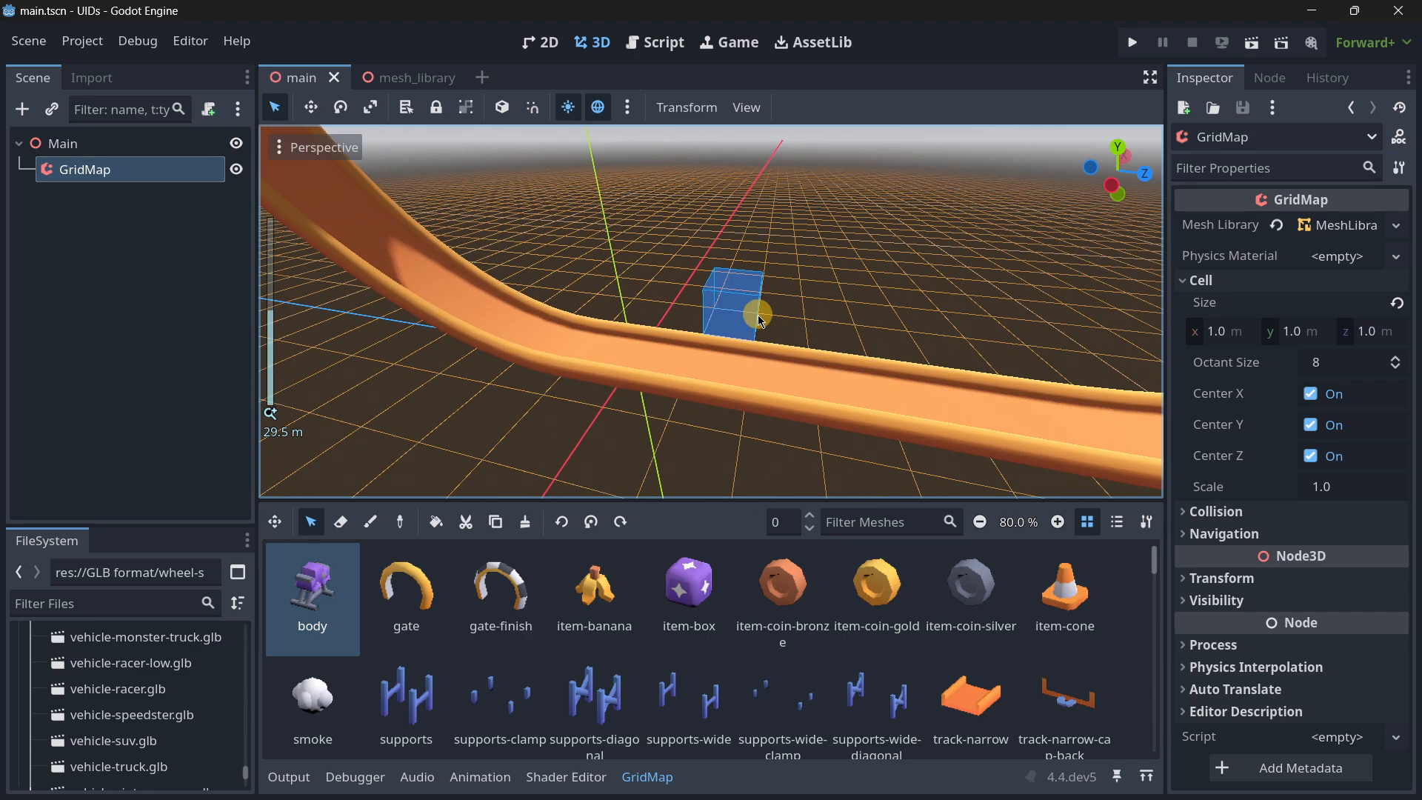
scroll(753, 355, down, 6)
scroll(752, 368, up, 1)
scroll(881, 563, down, 10)
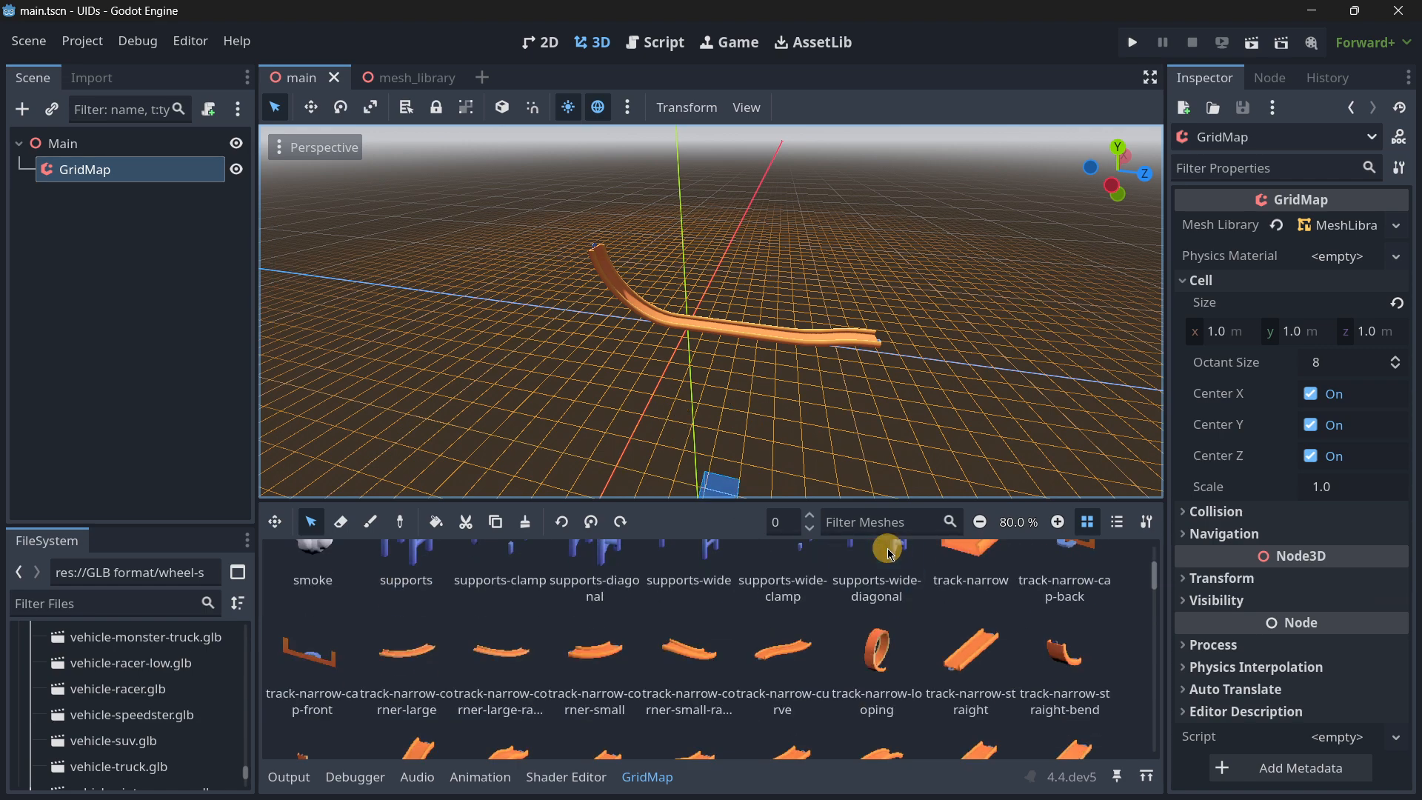
scroll(889, 626, down, 2)
scroll(889, 627, up, 5)
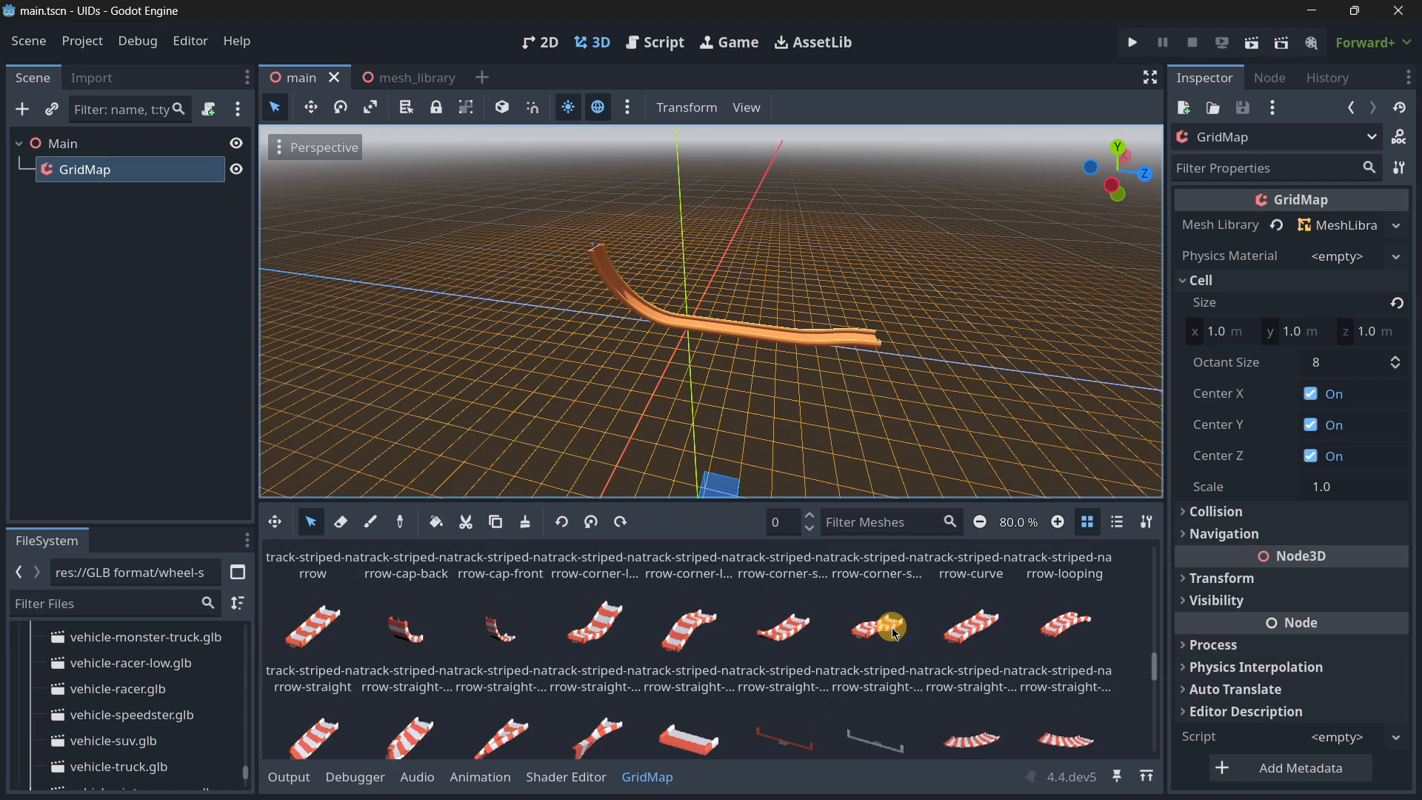
scroll(887, 628, up, 5)
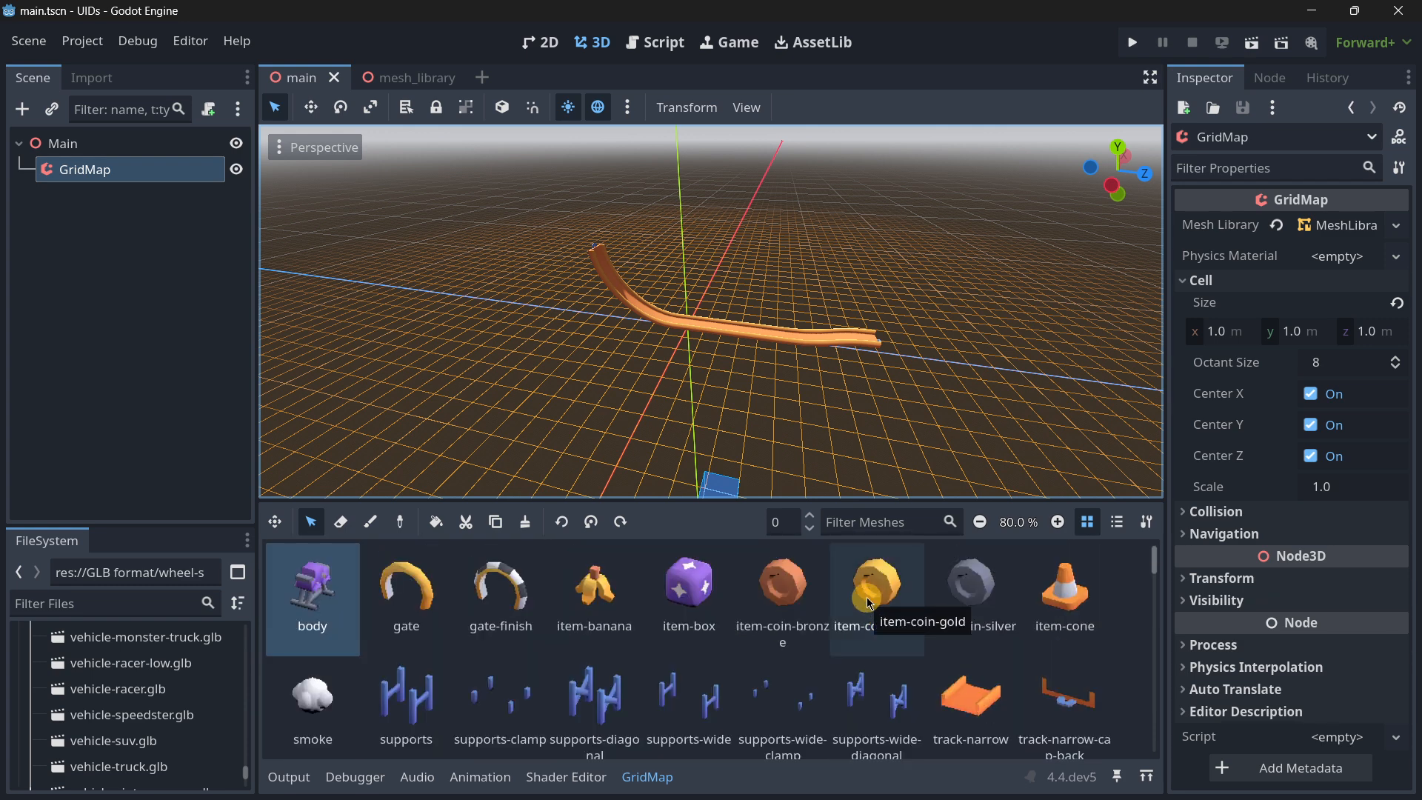
middle_drag(704, 428, 713, 406)
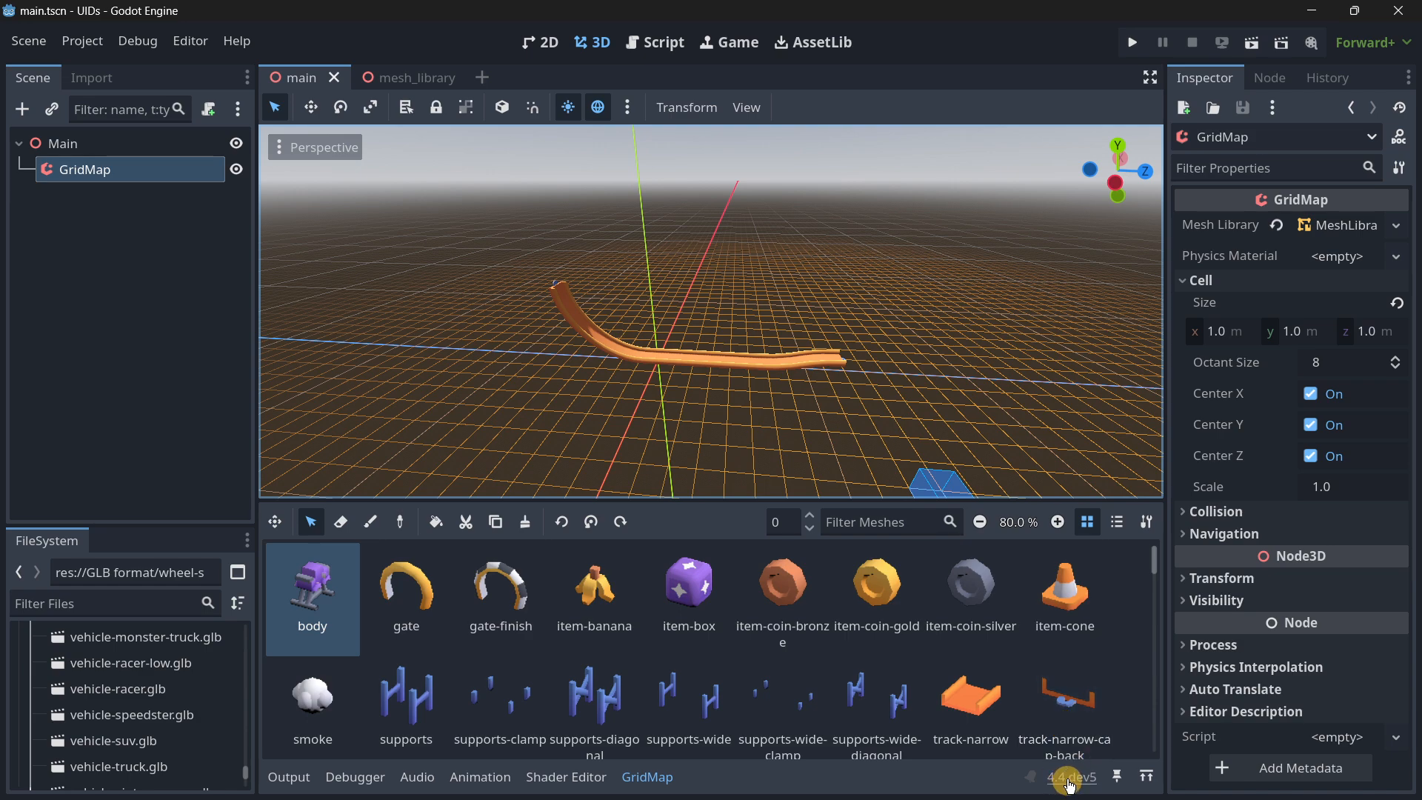
middle_drag(688, 405, 709, 406)
scroll(582, 347, up, 2)
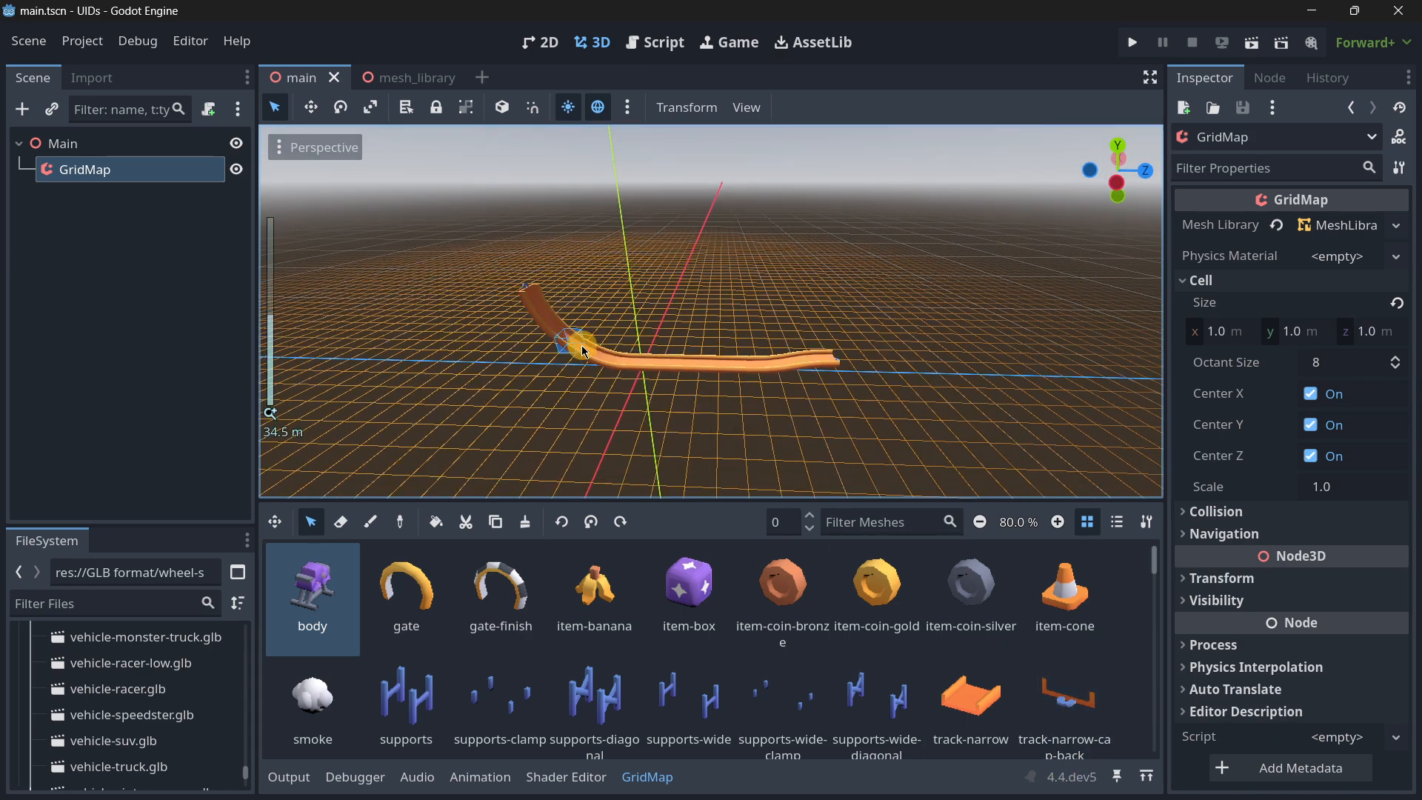
scroll(581, 345, up, 2)
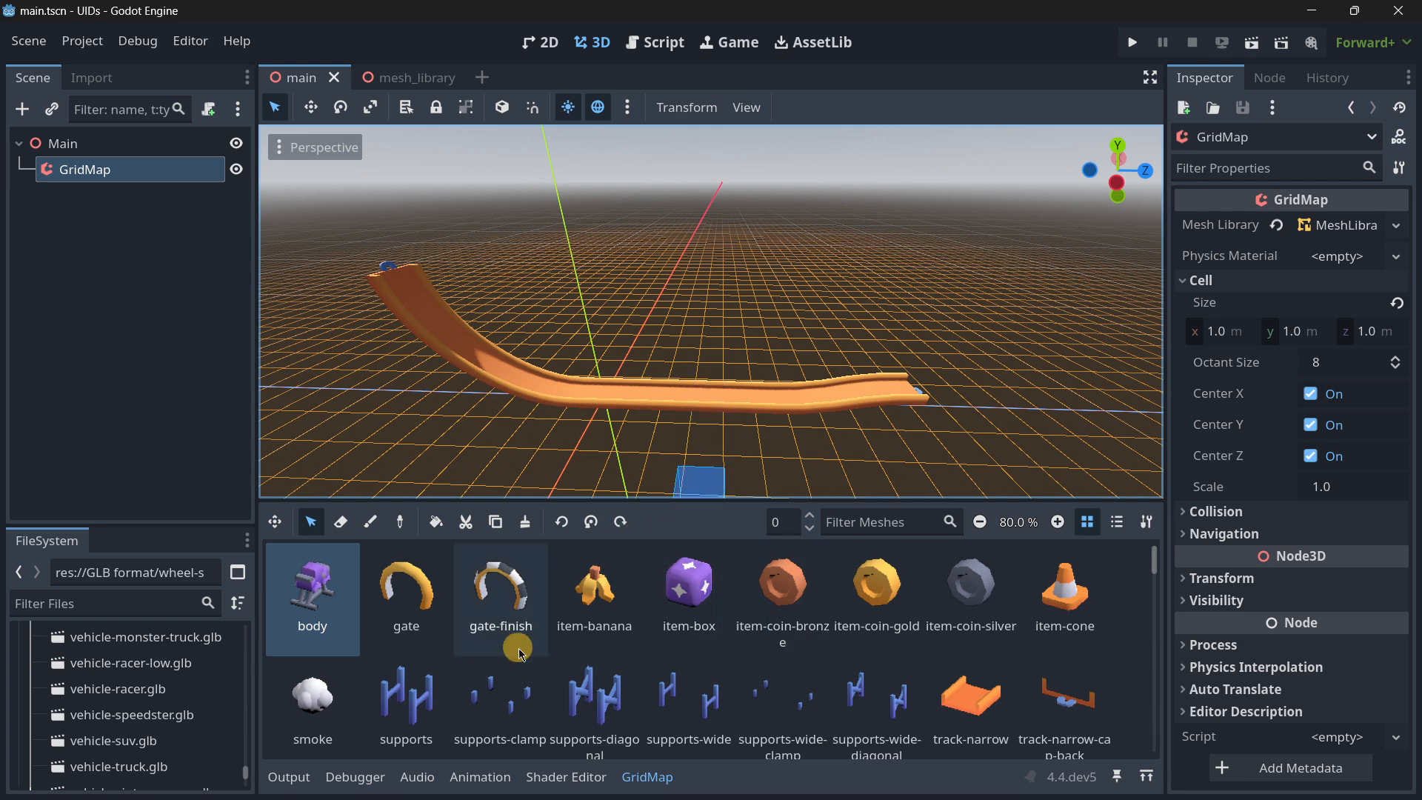
Choose the track-narrow-straight mesh and activate the GridMap Paint tool
scroll(970, 644, down, 5)
click(970, 604)
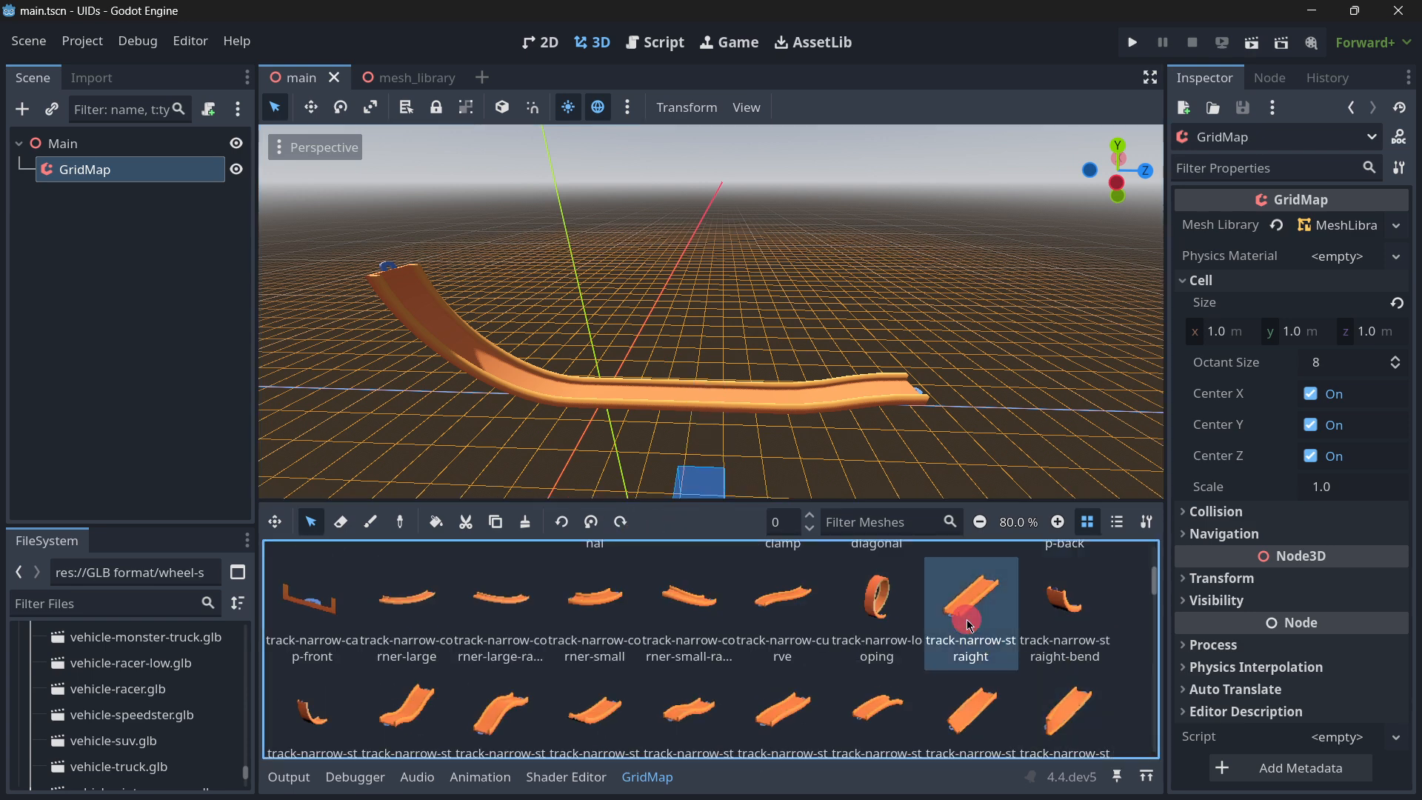
click(371, 521)
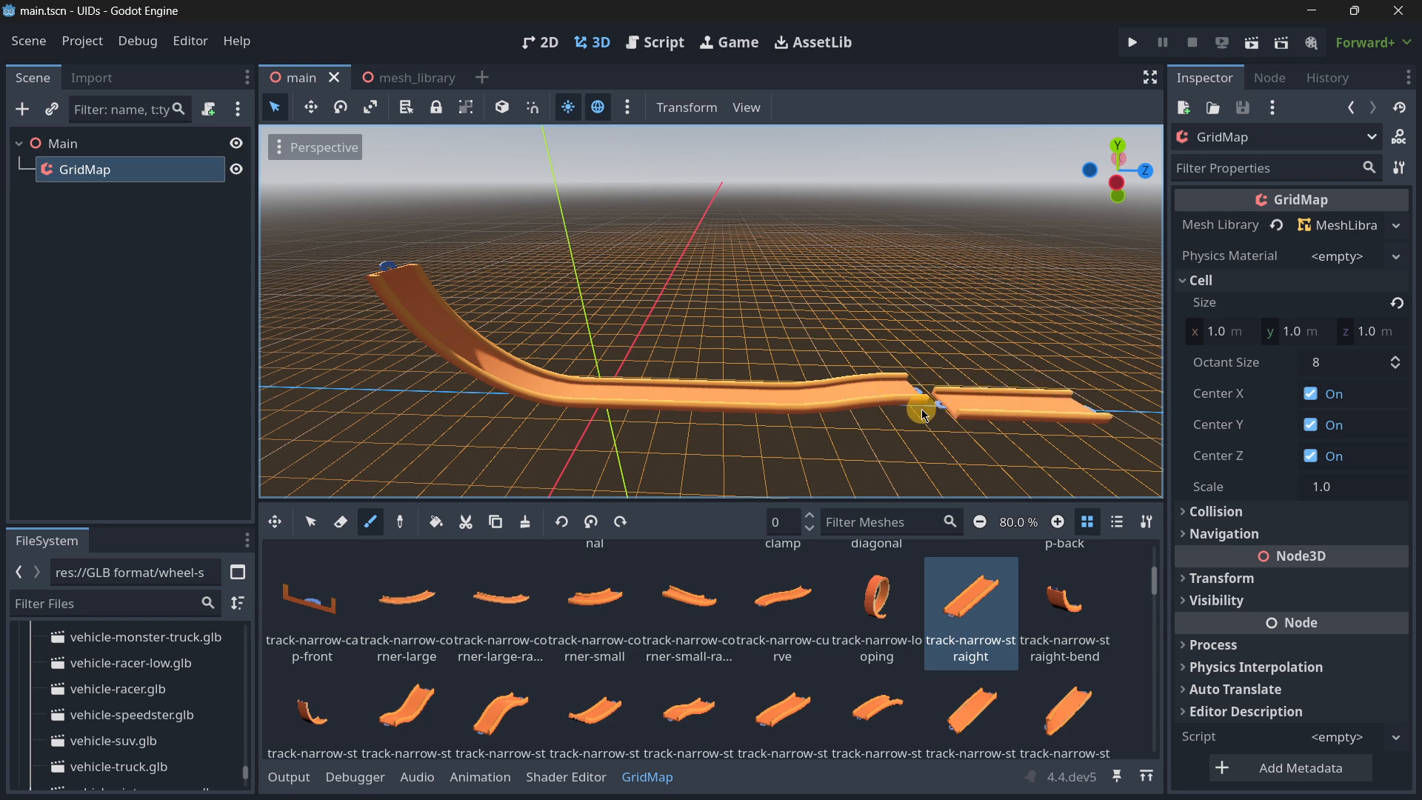
Compare the straight piece's height with the raised end of the track on floors 1 and 0
click(809, 516)
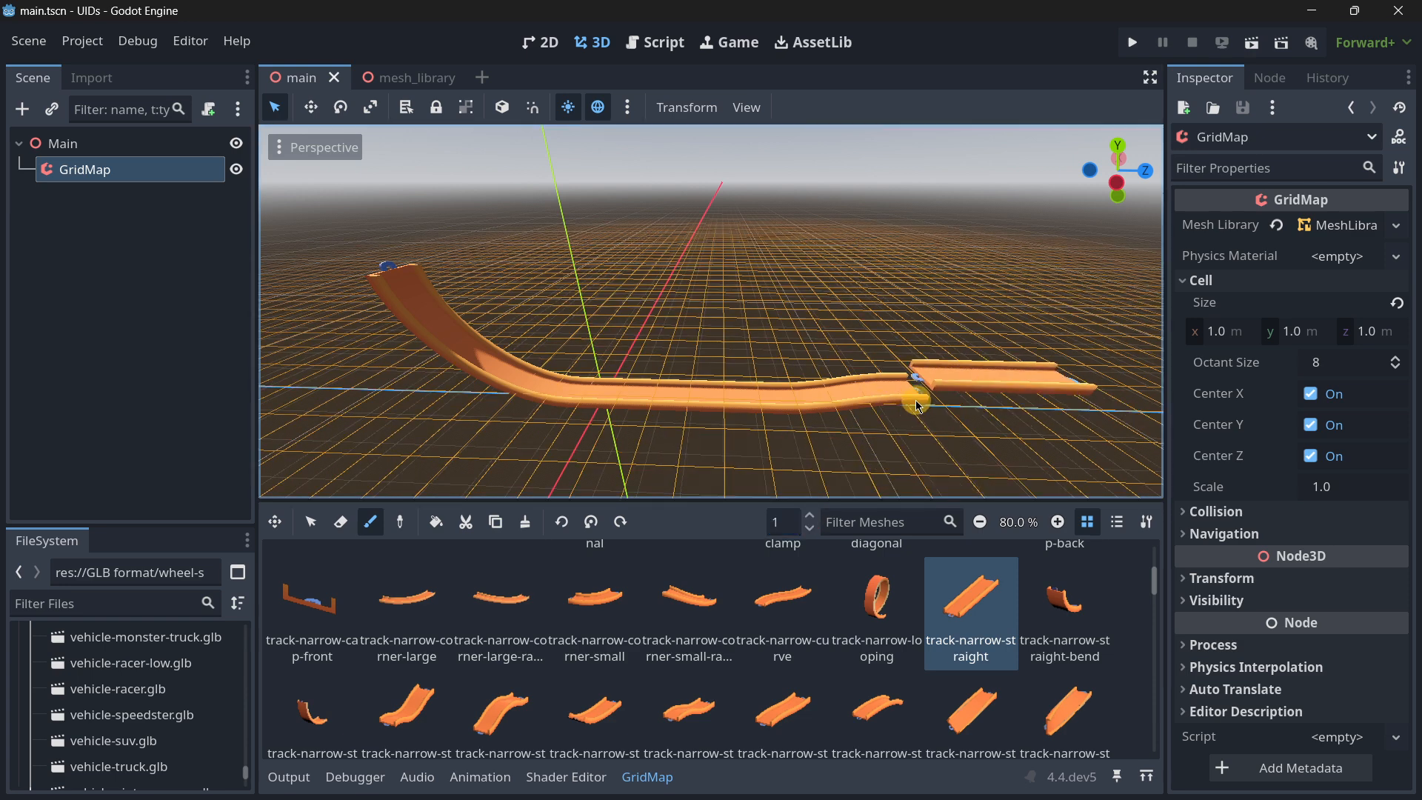
click(809, 528)
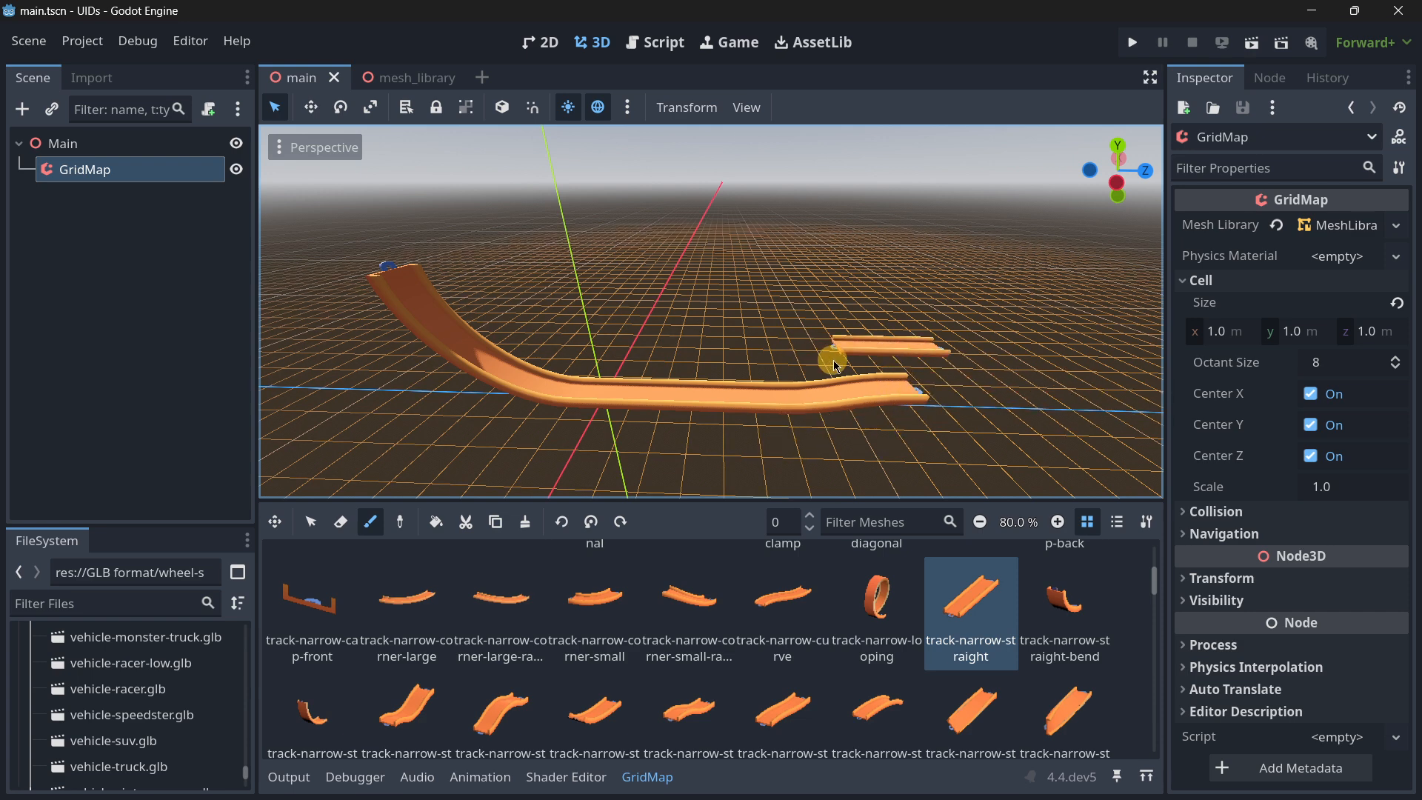
scroll(942, 346, up, 5)
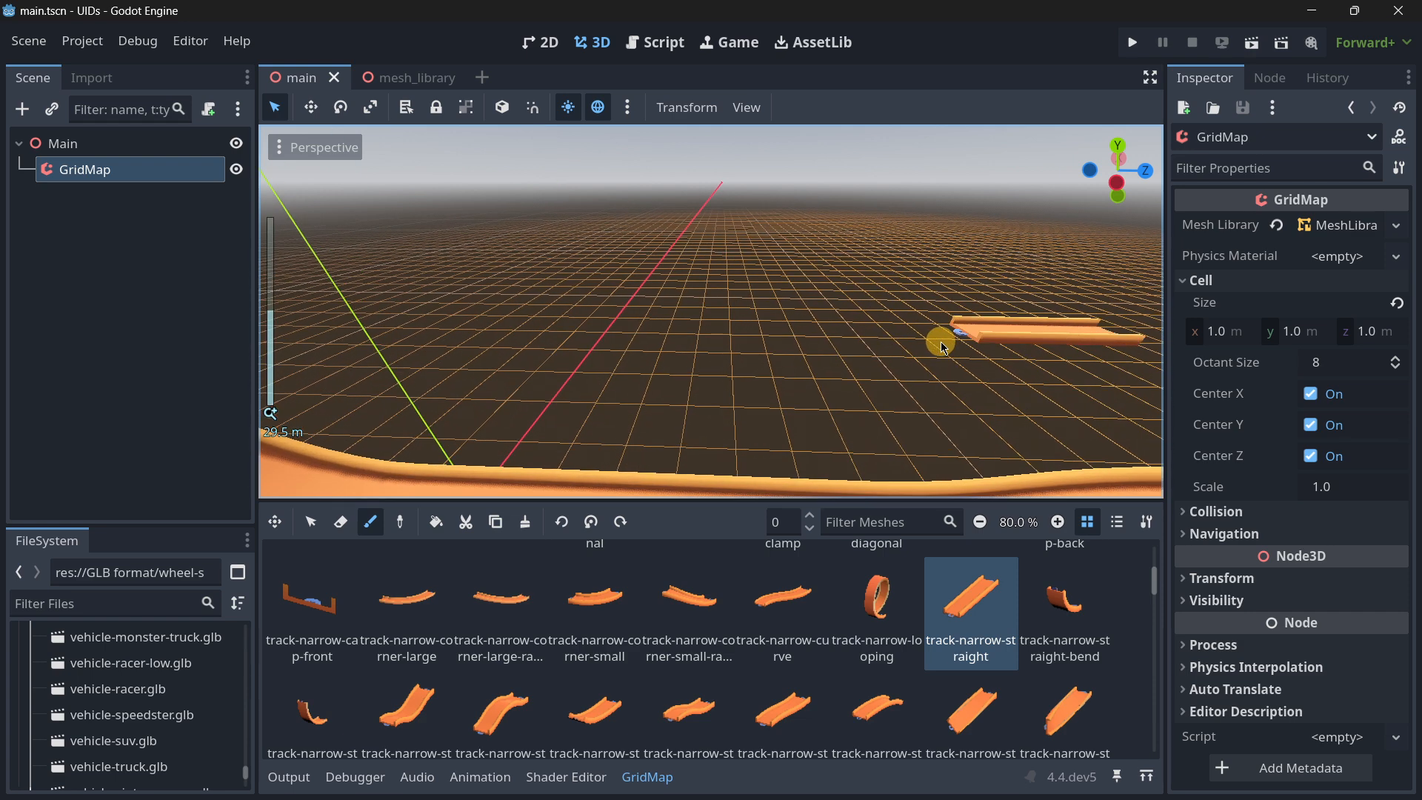
scroll(941, 343, down, 5)
scroll(941, 343, up, 5)
right_drag(800, 340, 712, 411)
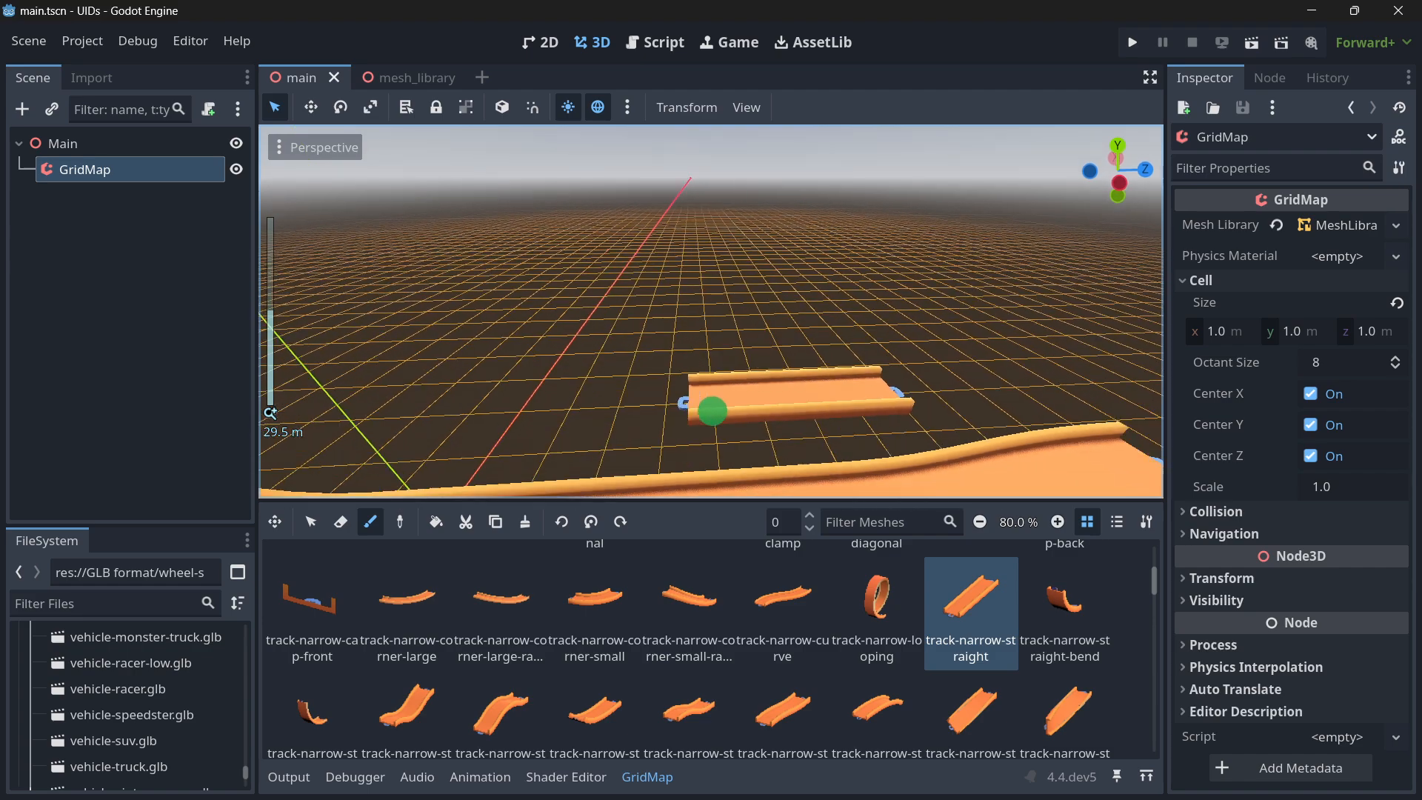
middle_drag(712, 411, 711, 411)
scroll(969, 371, up, 2)
middle_drag(968, 371, 706, 413)
scroll(841, 397, down, 2)
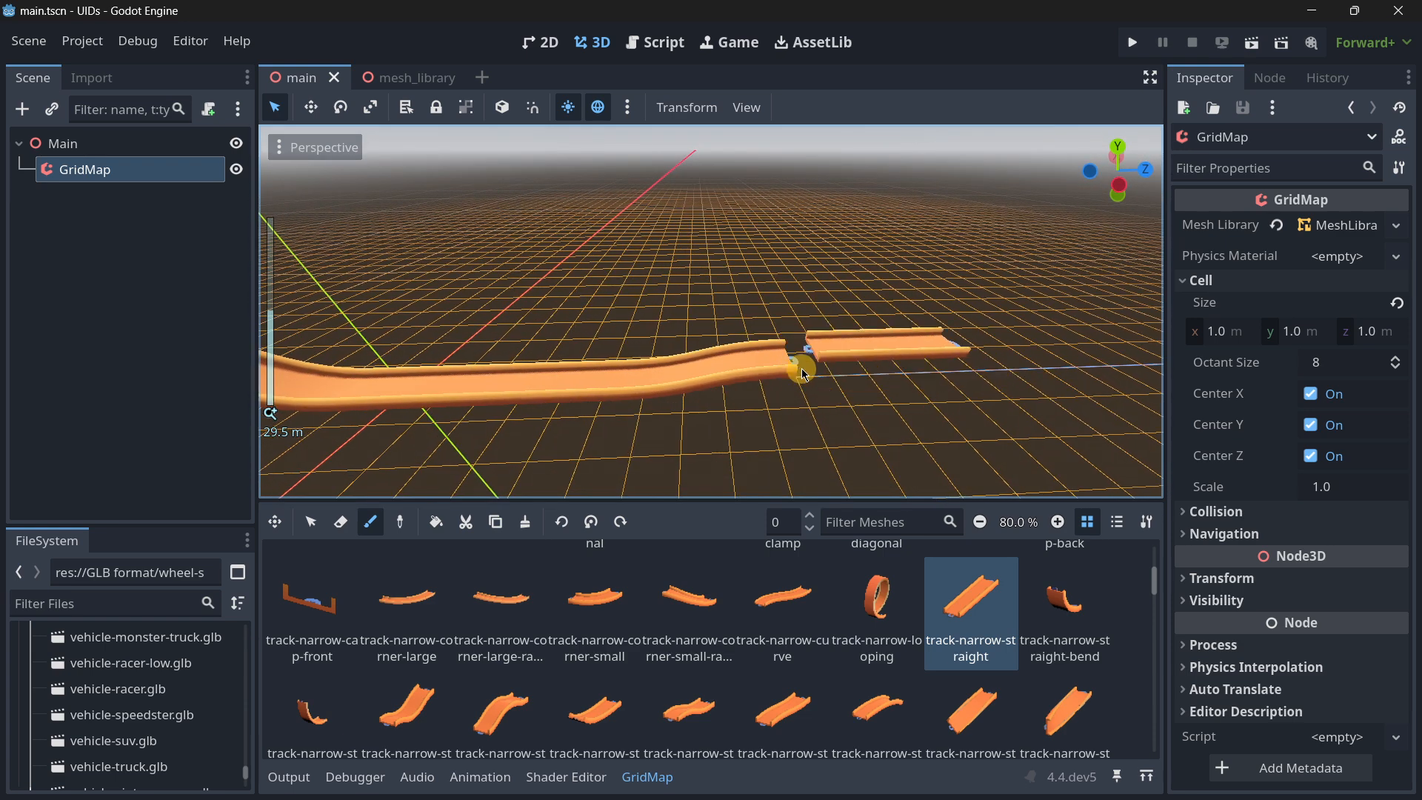
Set the GridMap floor to 1 and return to the Paint tool near the track's raised end
click(809, 517)
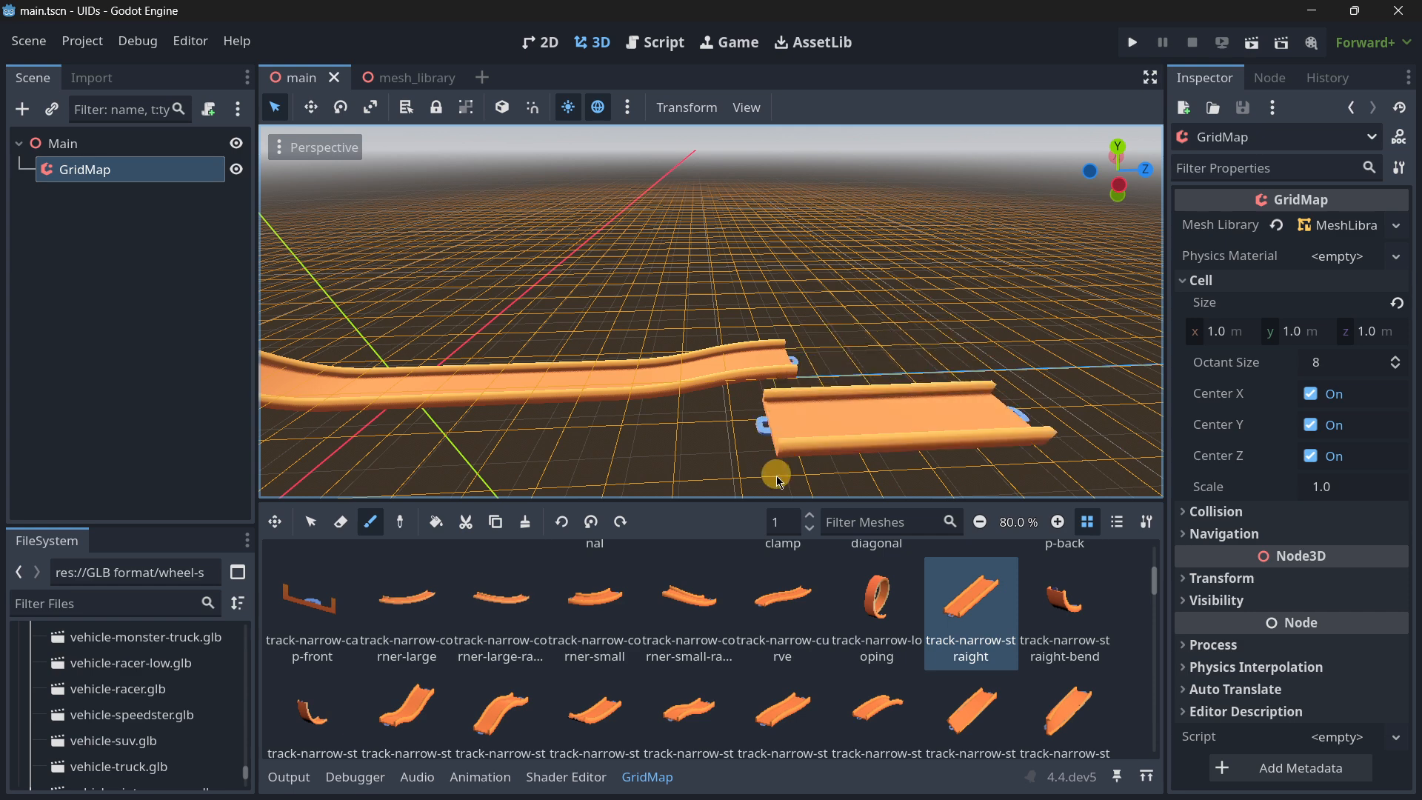
click(810, 517)
key(q)
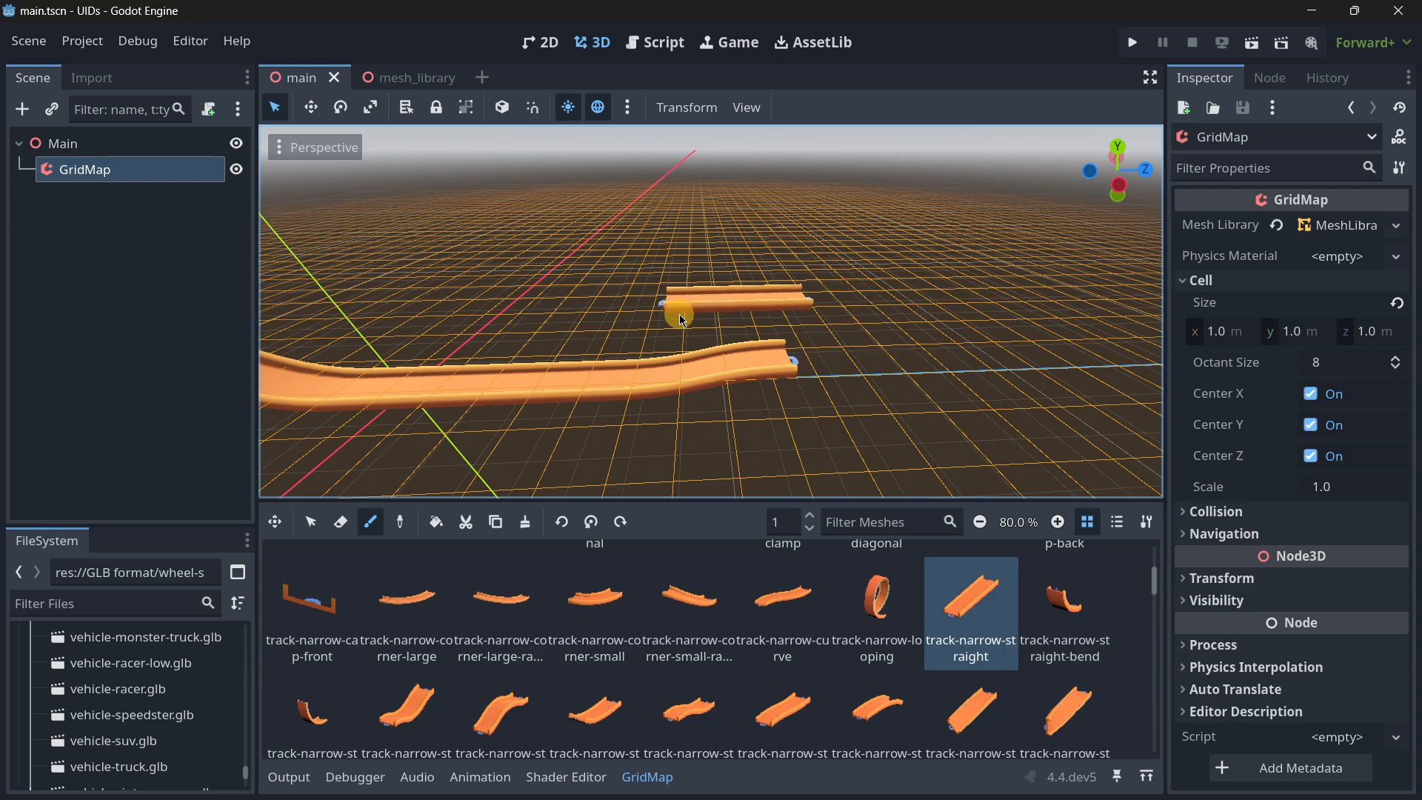
mouse_move(676, 314)
right_down()
mouse_move(711, 410)
mouse_move(651, 305)
right_up()
key(w)
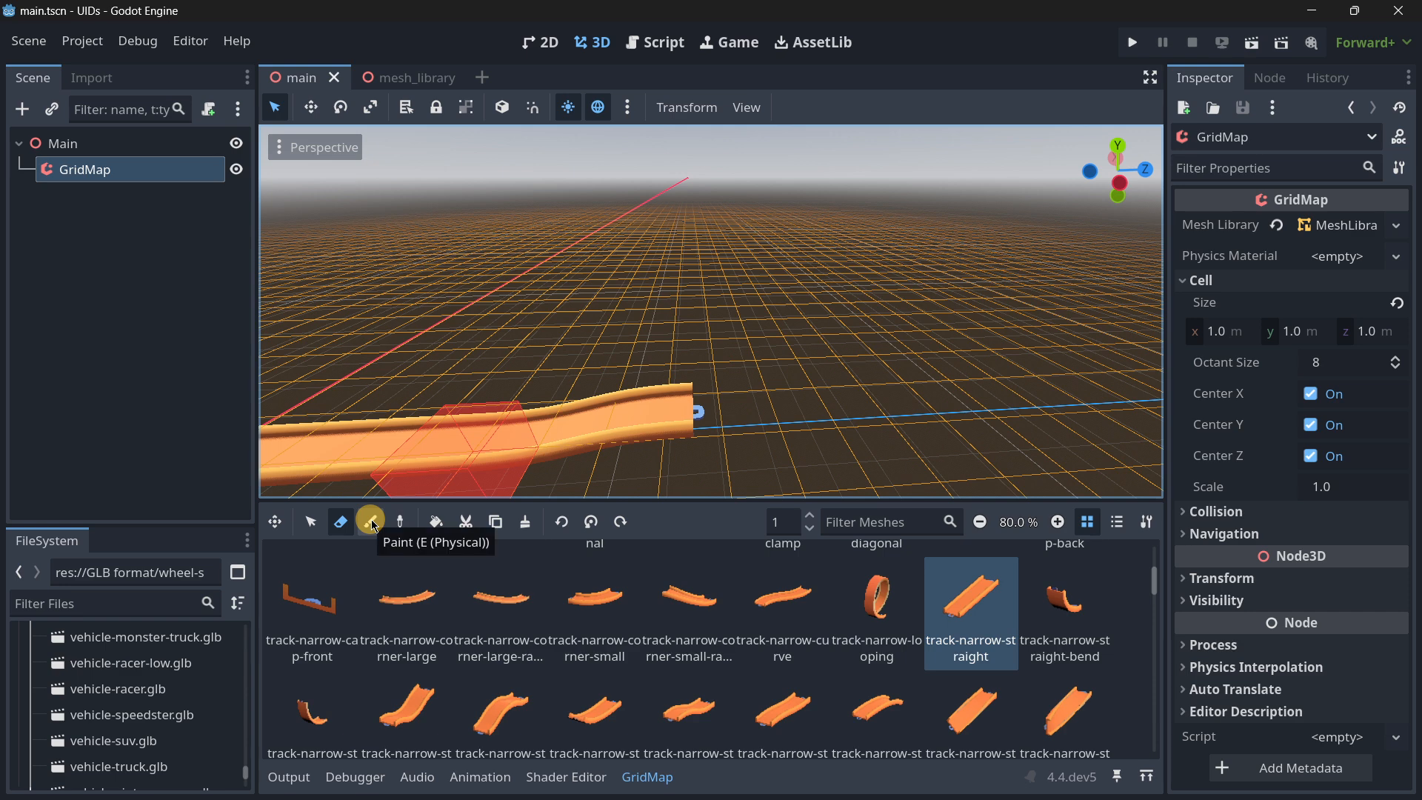
click(370, 522)
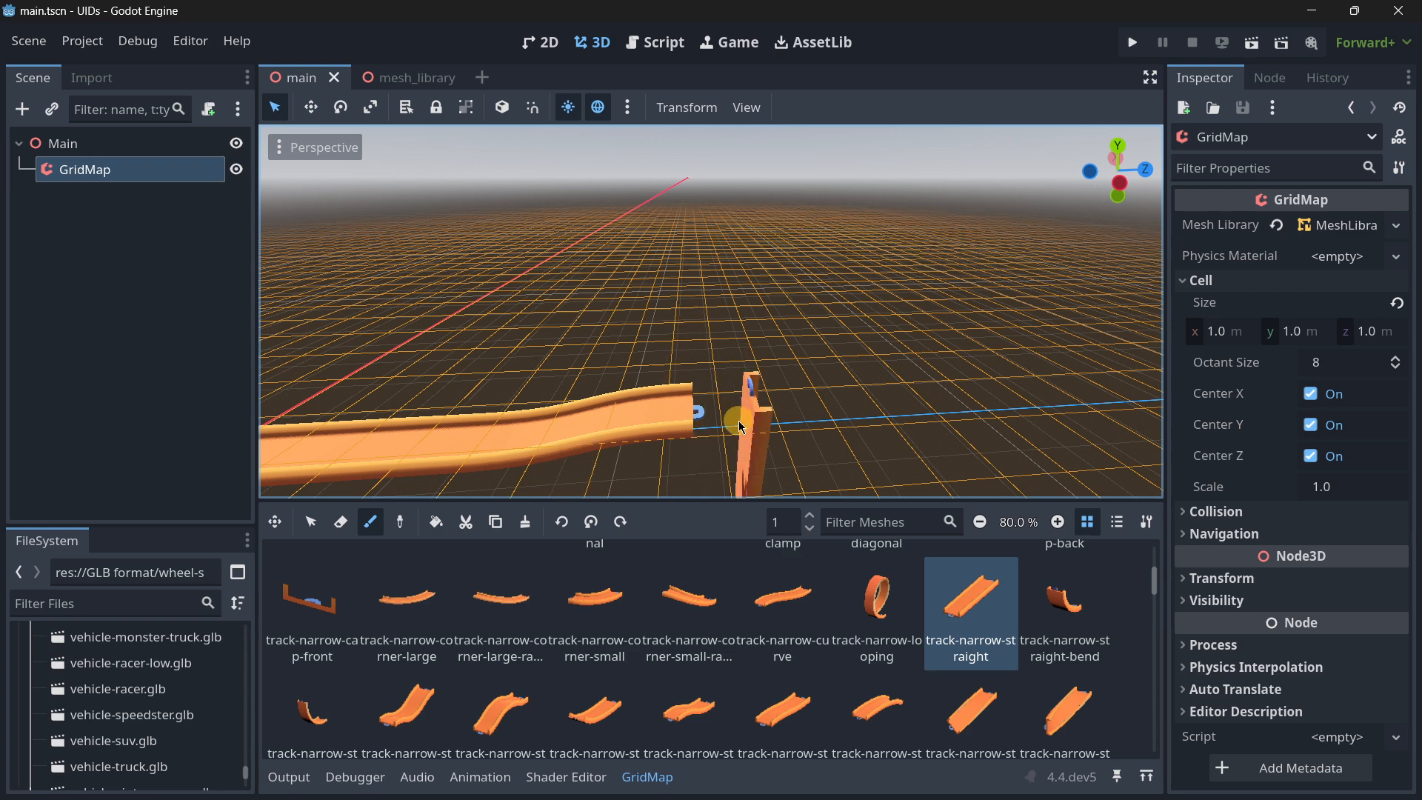
Try rotating the track-narrow-straight piece about different axes, clear the rotation, and resume painting
key(d)
key(d)
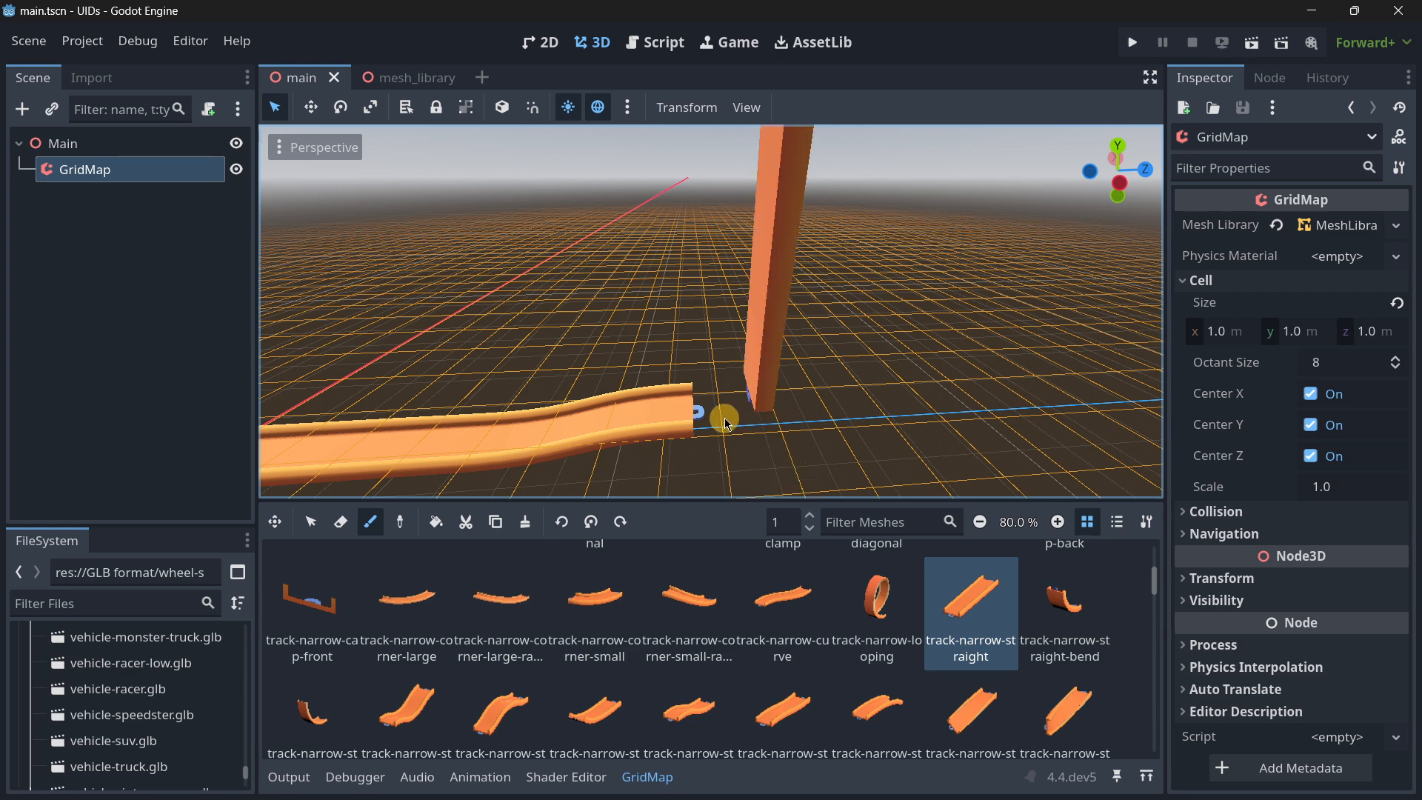
key(d)
key(d)
key(s)
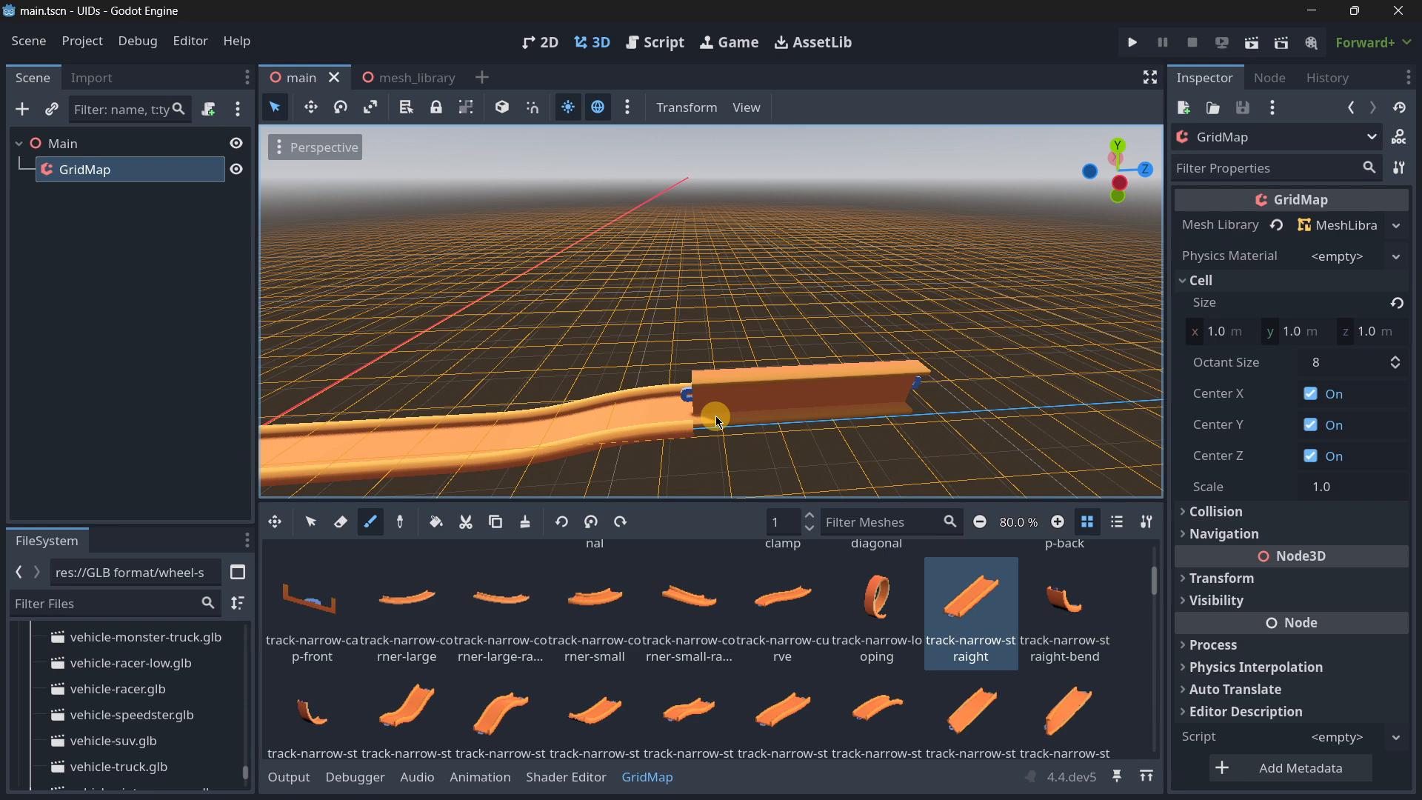
key(w)
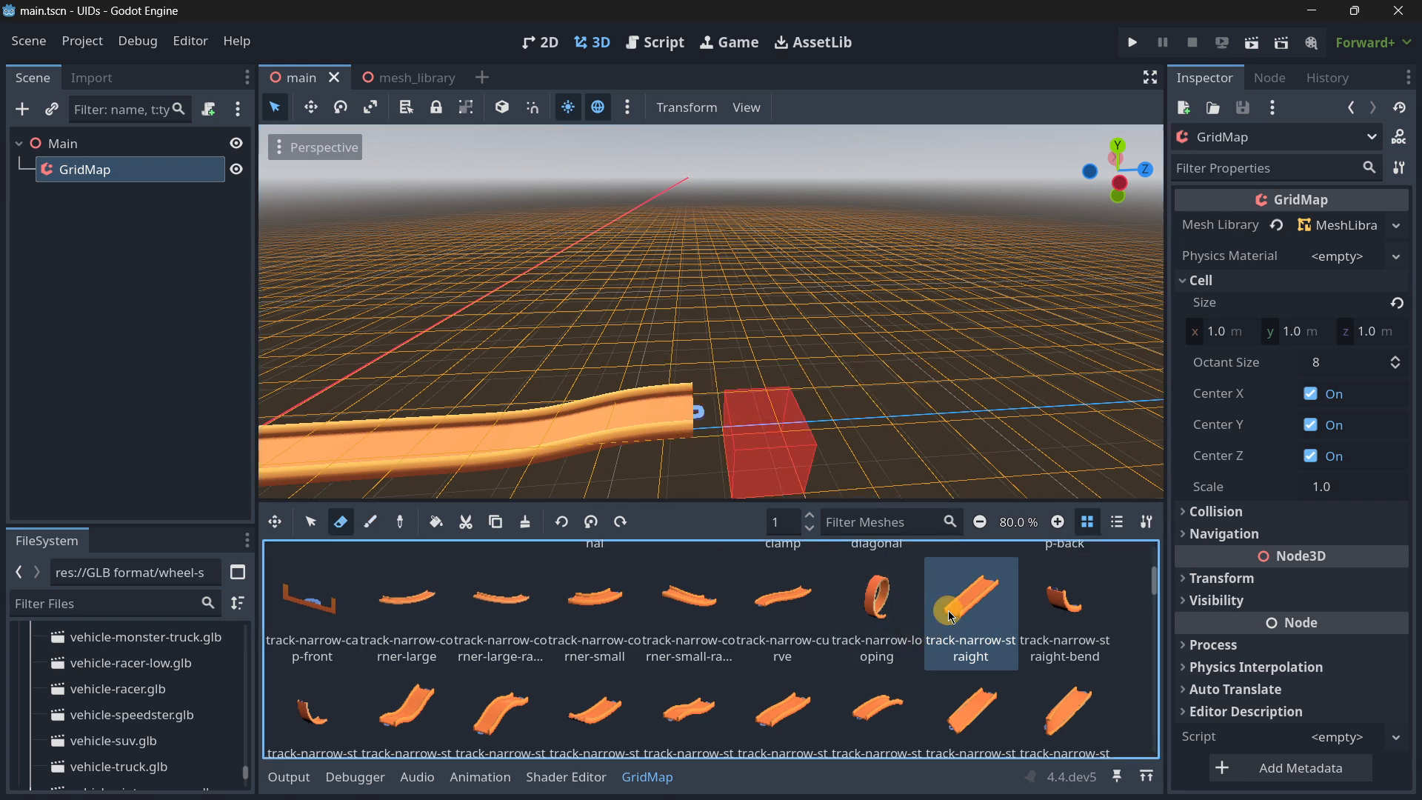
click(371, 521)
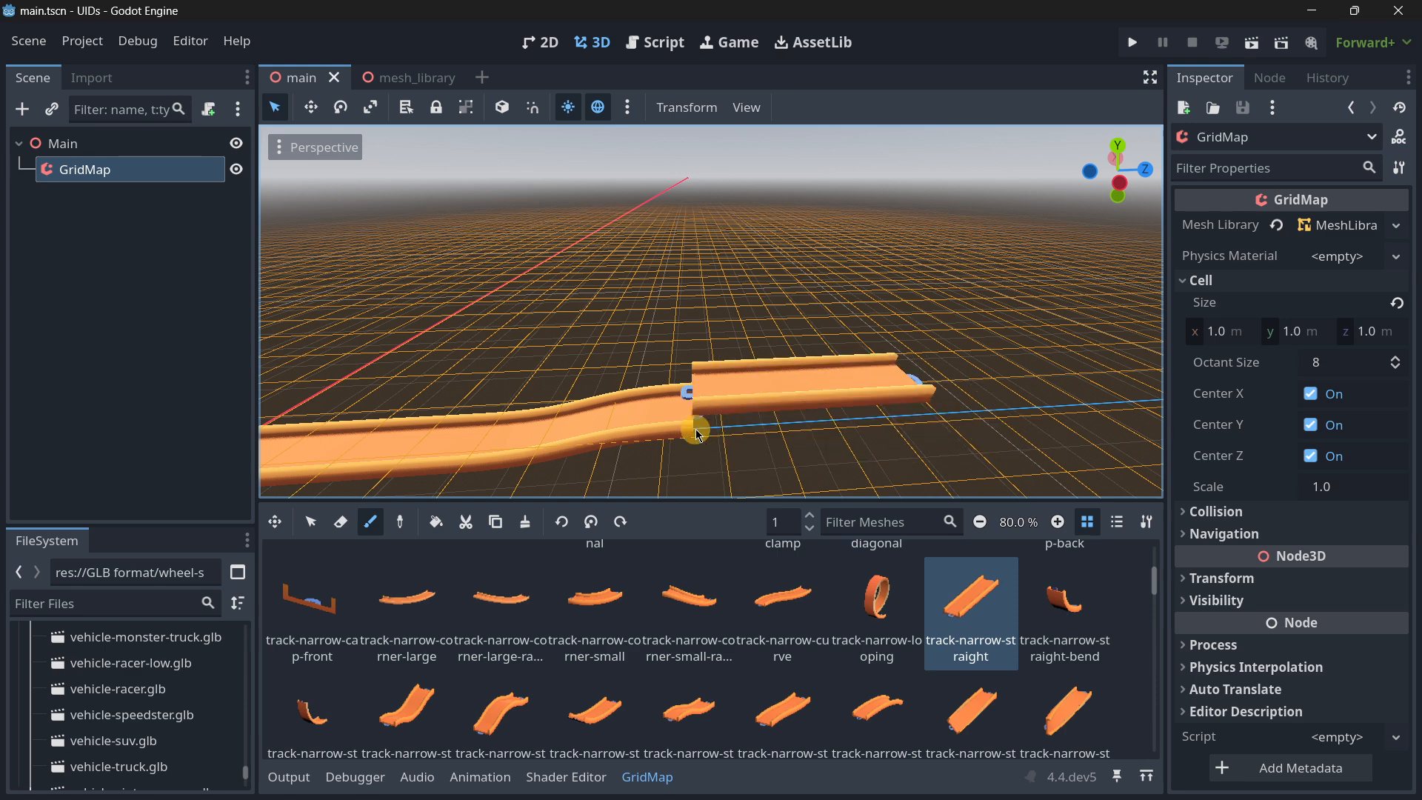
Set the GridMap's Y cell size to 0.5 m
click(1292, 331)
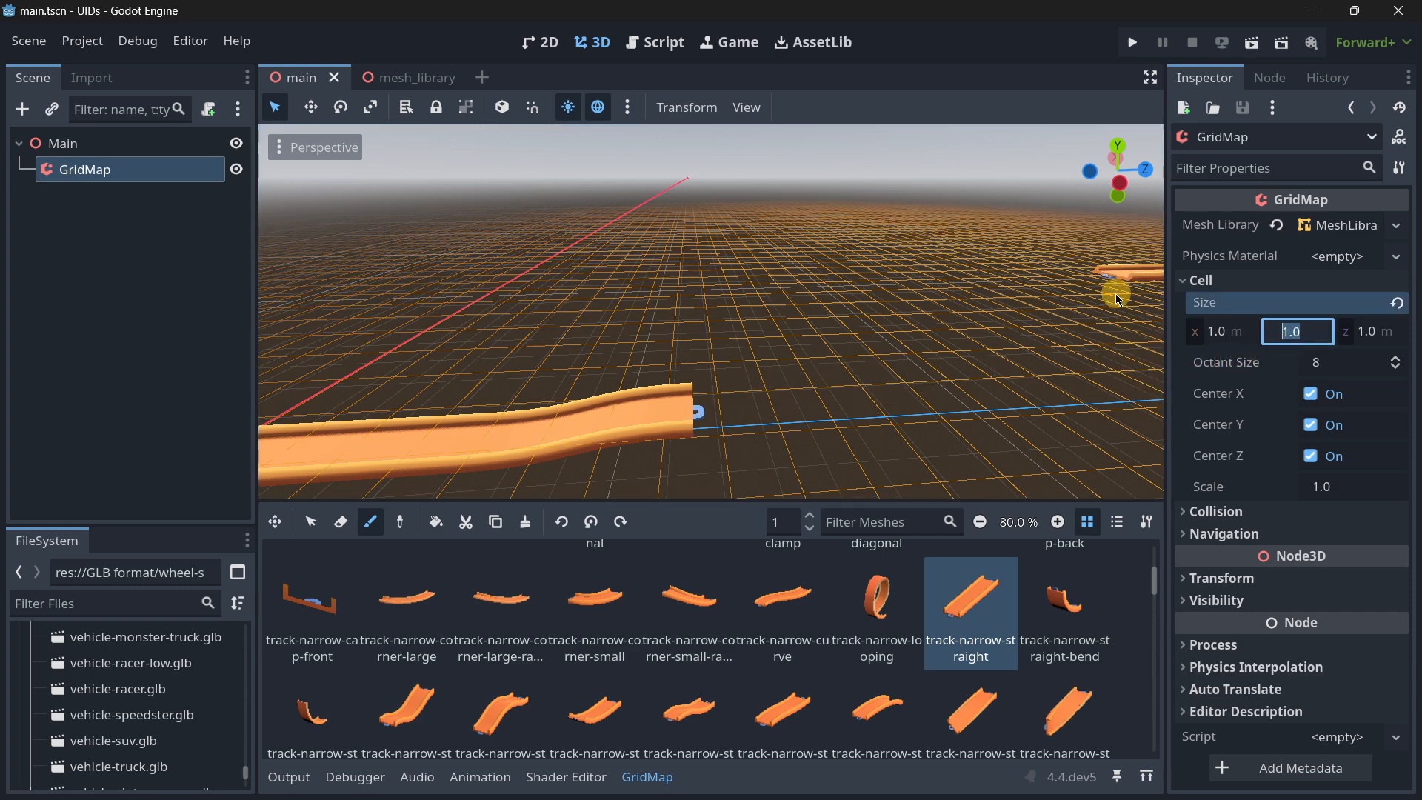
text(0.5)
key(Return)
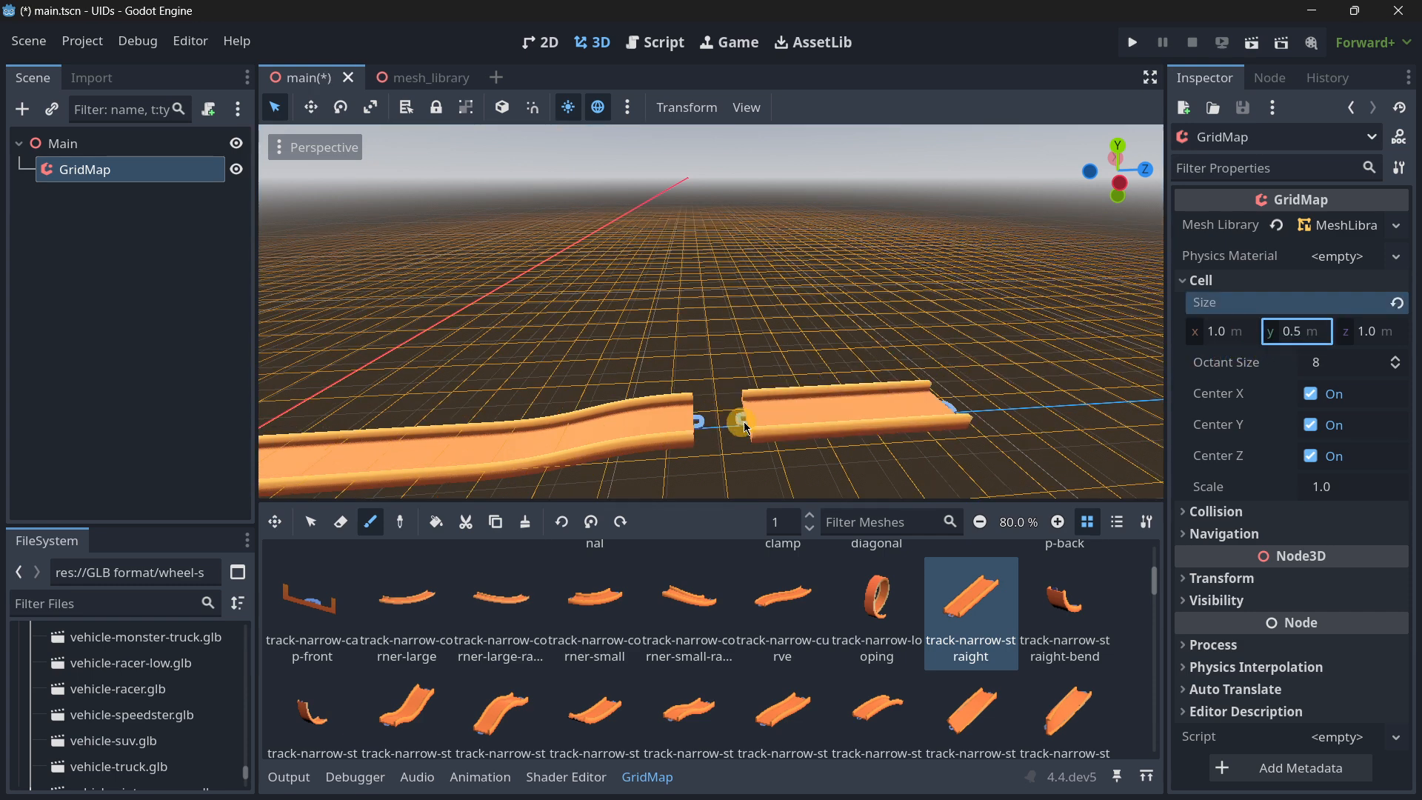
Extend the raised end of the track with two track-narrow-straight pieces placed end to end on floor 1
click(714, 415)
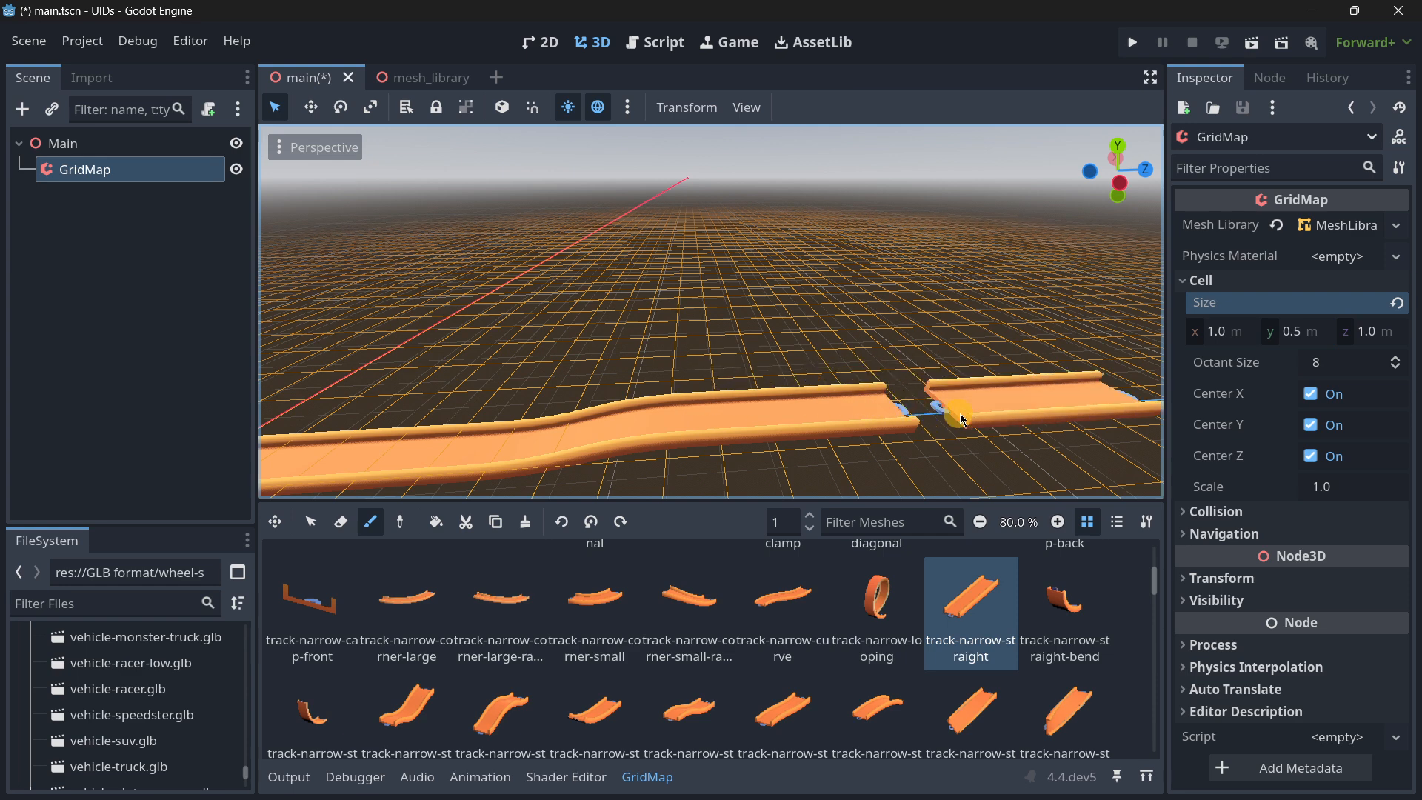
click(911, 419)
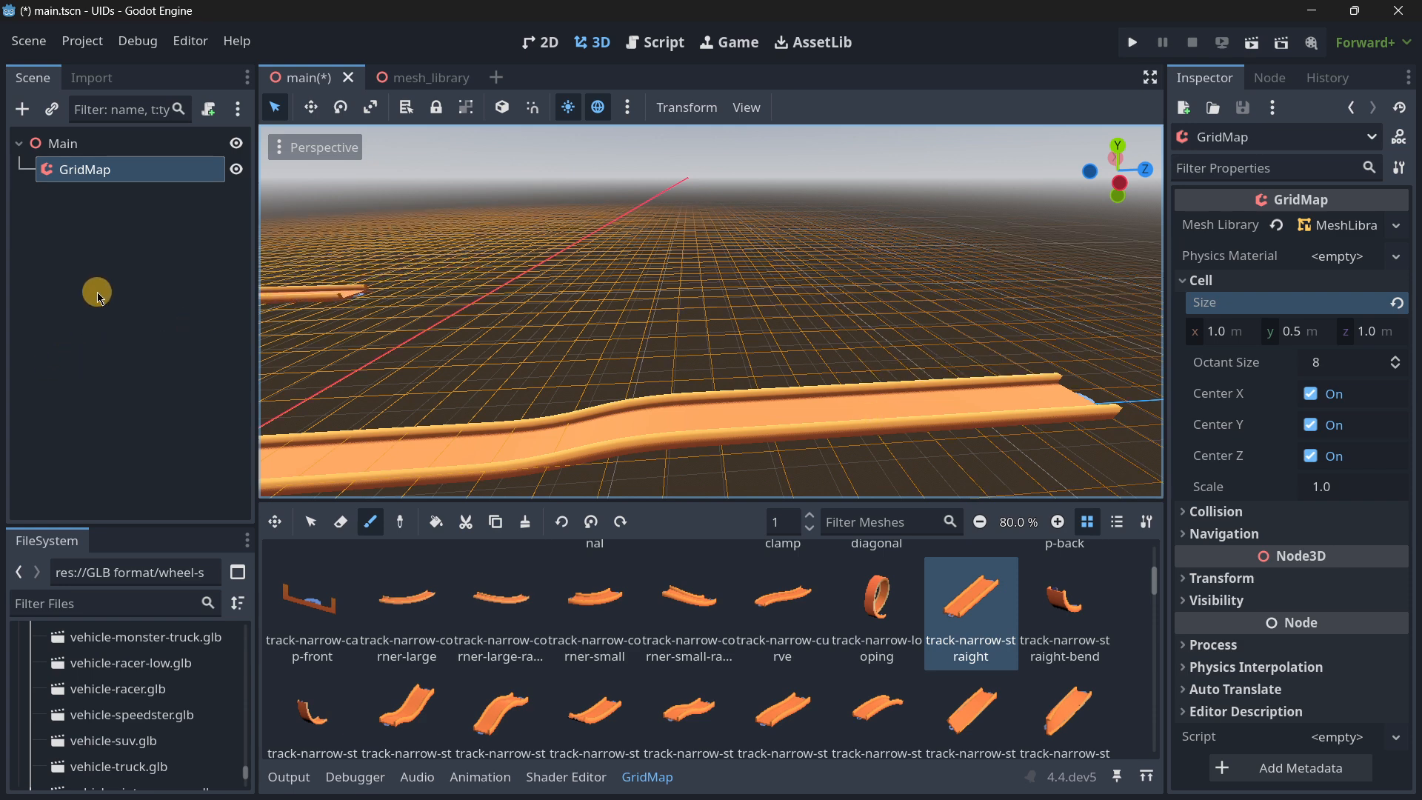
Deselect the GridMap and inspect the whole track, including the joint between the curved and straight pieces
click(136, 302)
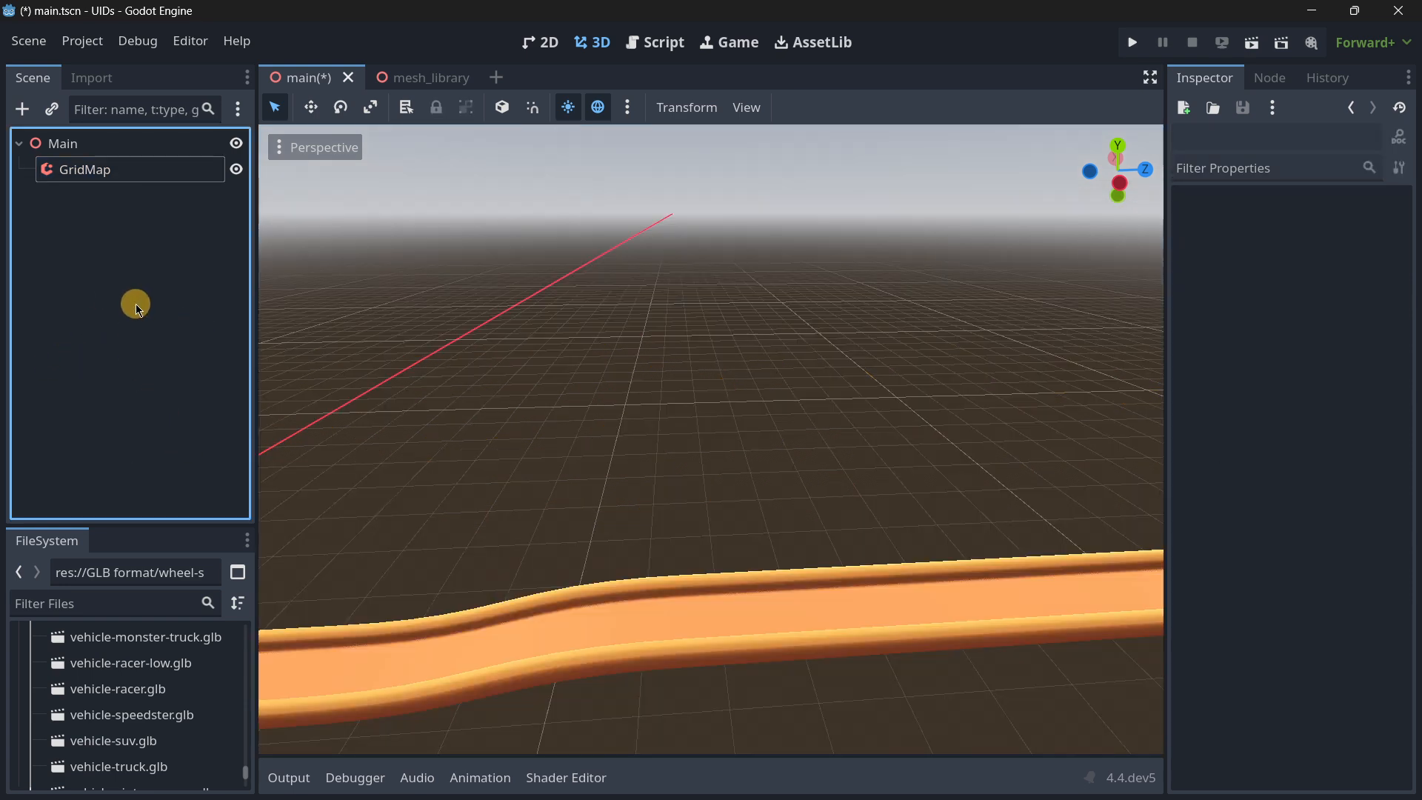
middle_drag(502, 425, 709, 410)
right_drag(710, 411, 676, 419)
scroll(676, 419, down, 15)
scroll(667, 428, up, 13)
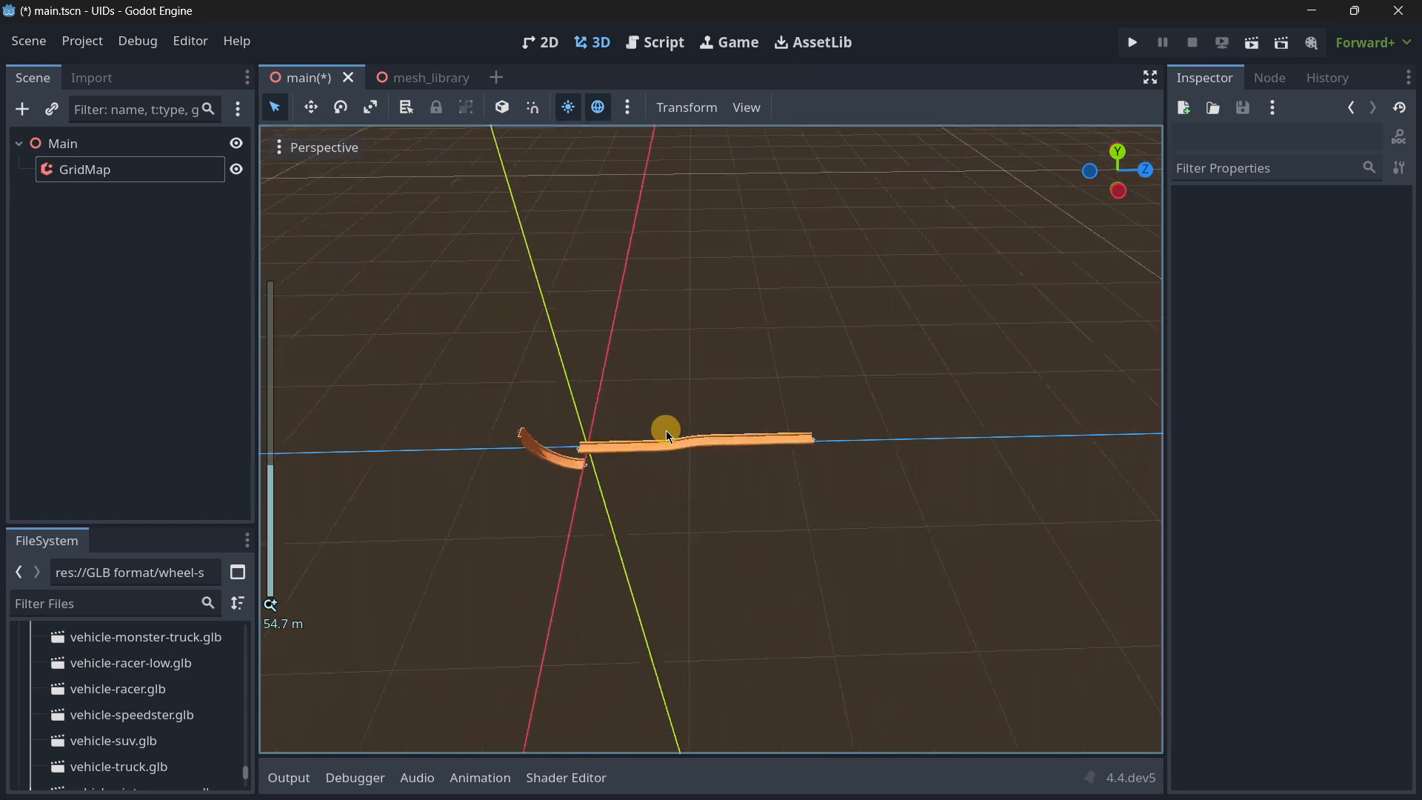
Select the GridMap and inspect the painted track from the top view and from the side
click(130, 167)
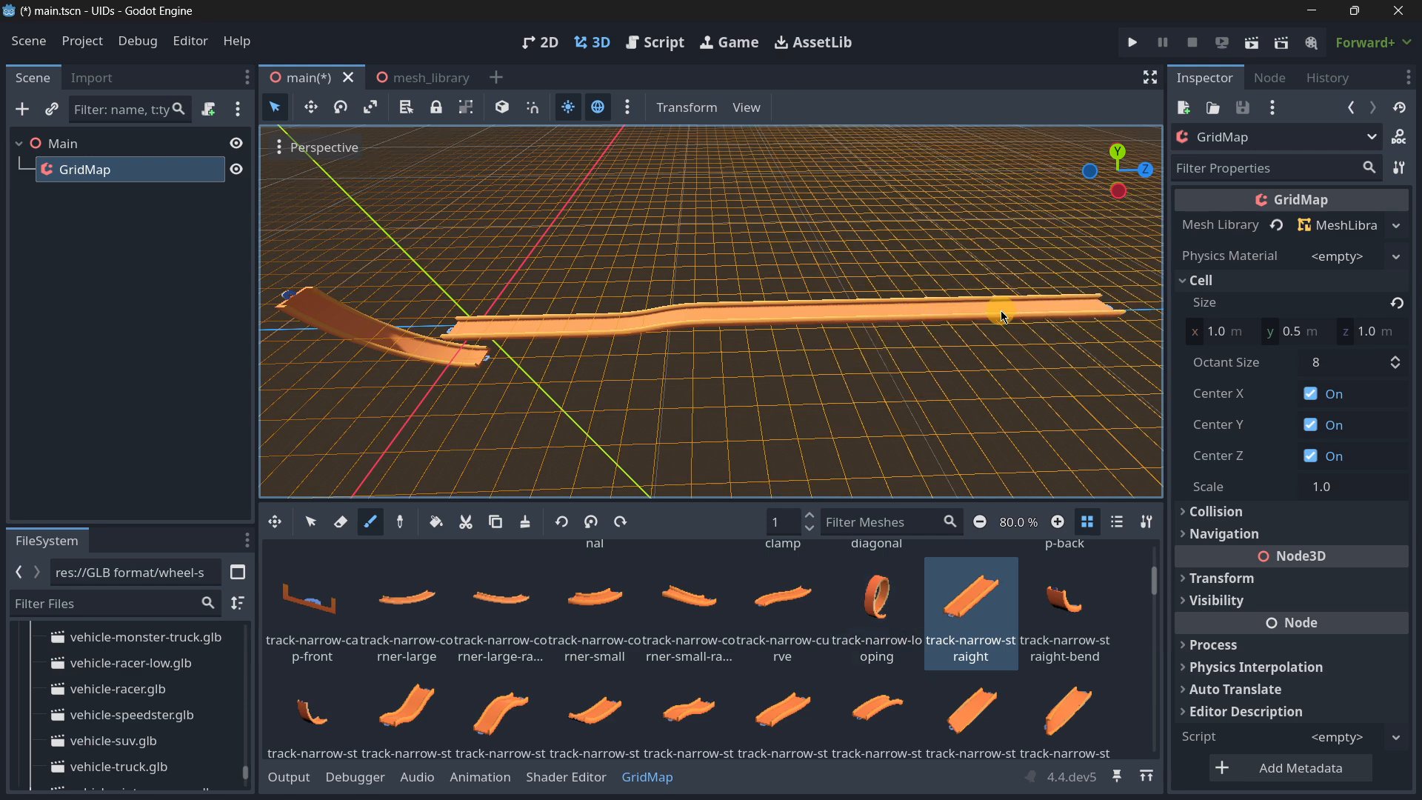
click(1121, 160)
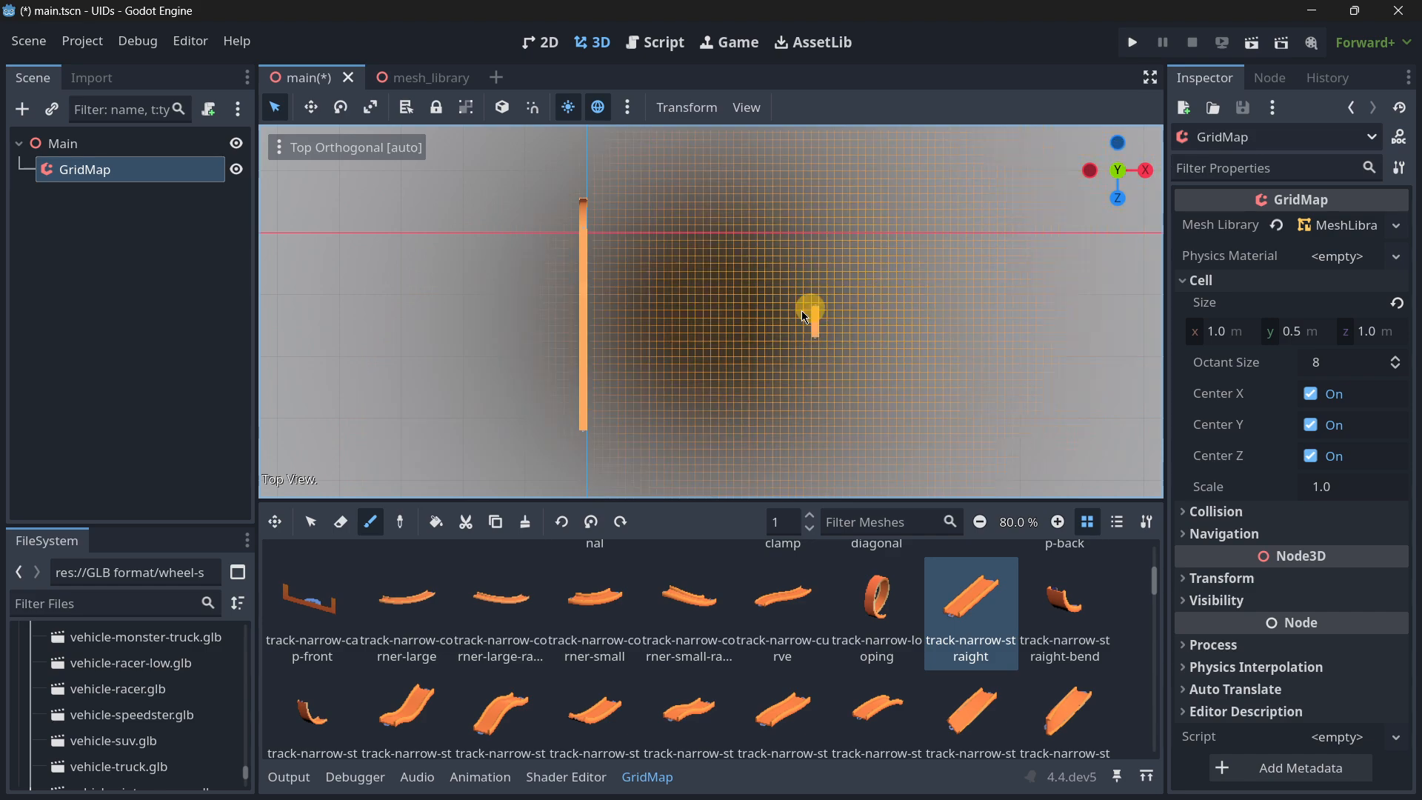
scroll(515, 337, up, 3)
shift+middle_drag(574, 326, 656, 189)
shift+middle_drag(589, 278, 740, 289)
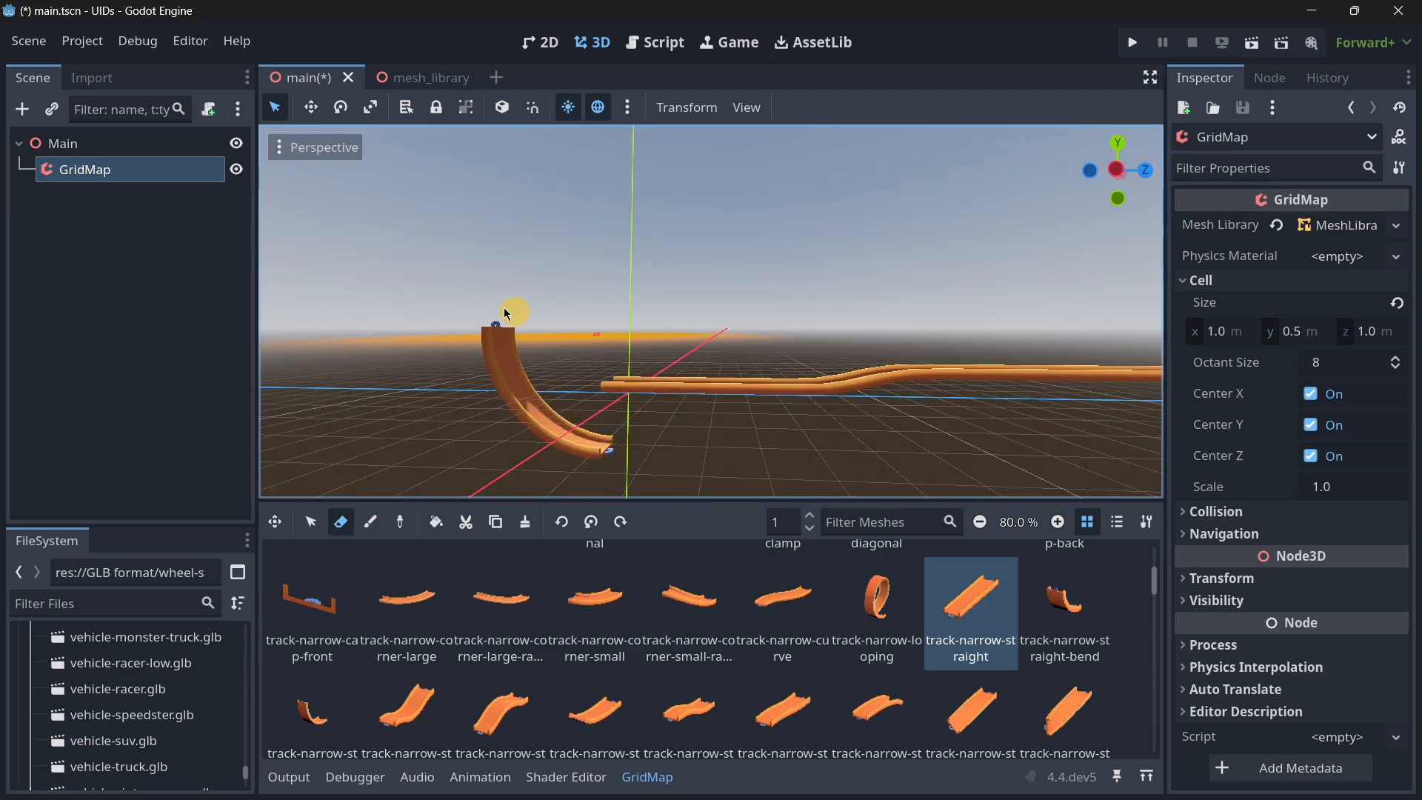
Look up the 3D viewport's pan and zoom modifier shortcuts in the editor settings
click(190, 49)
click(214, 68)
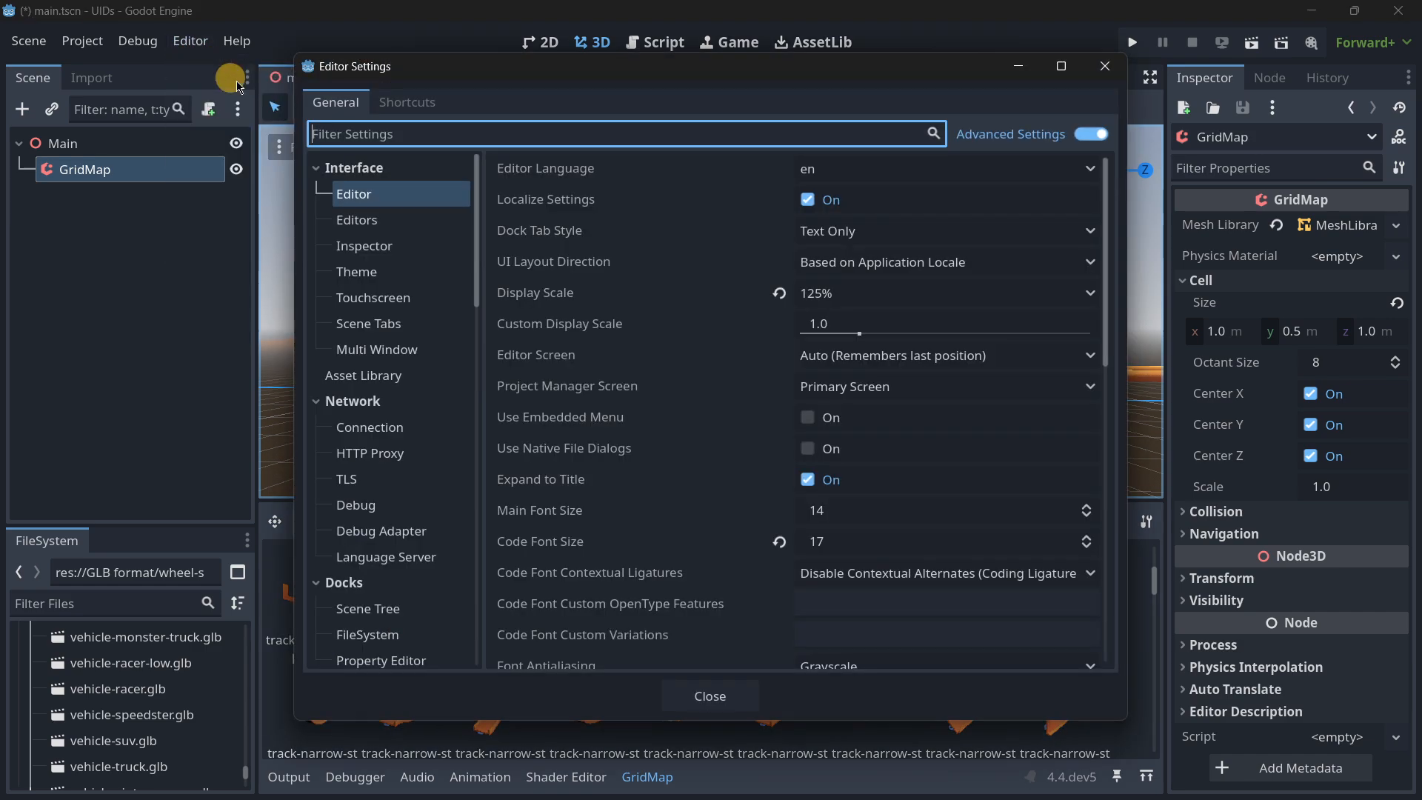
click(406, 103)
scroll(650, 363, down, 10)
scroll(650, 363, down, 20)
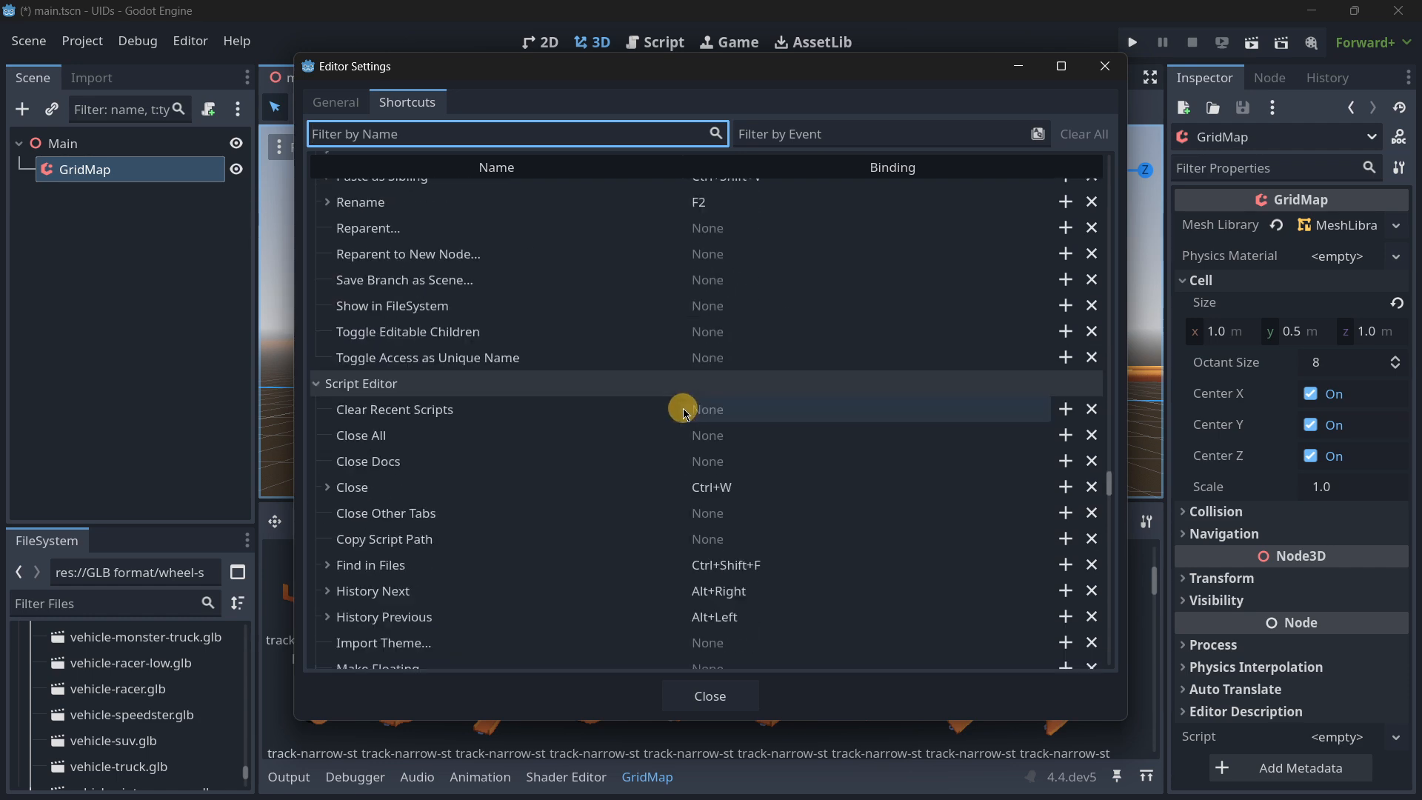
scroll(740, 563, up, 5)
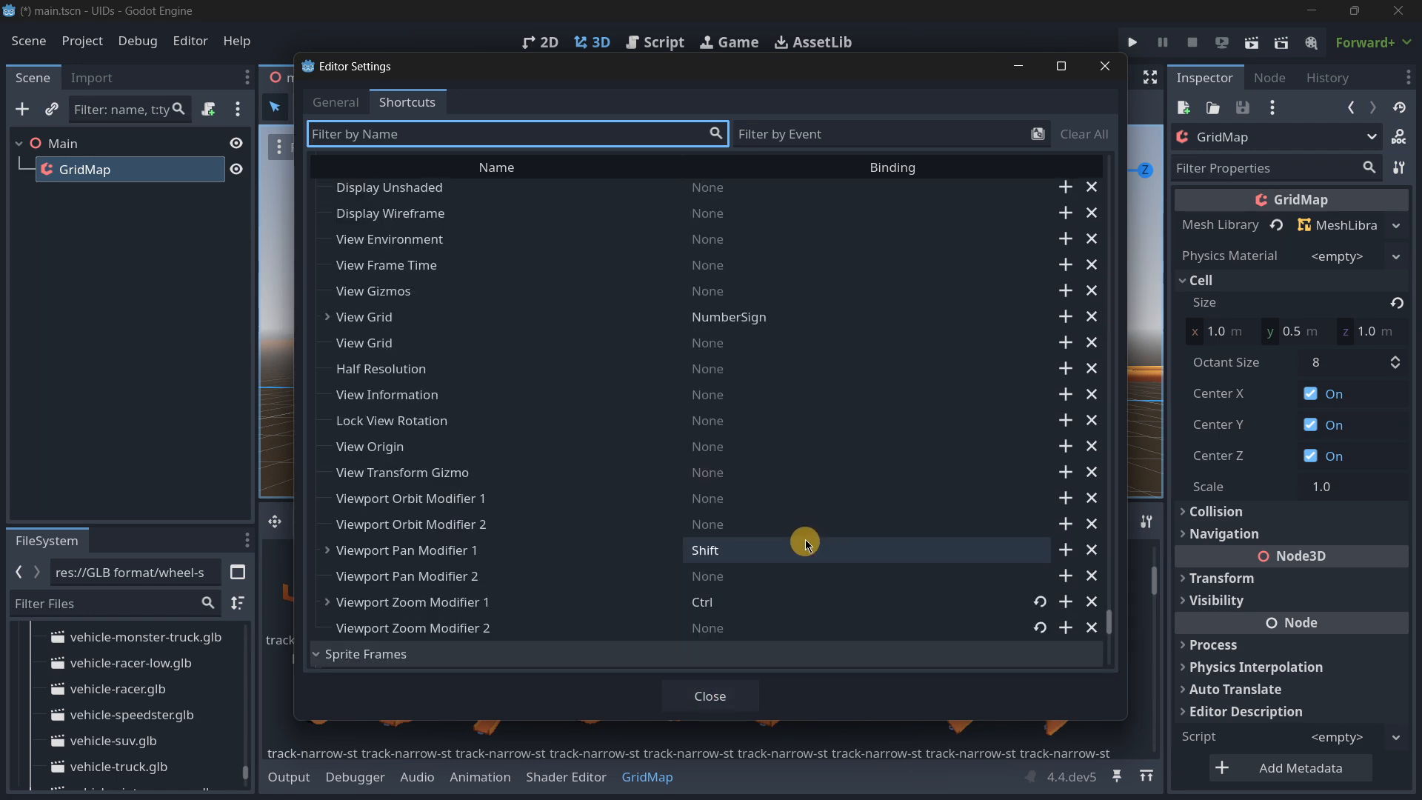
click(731, 695)
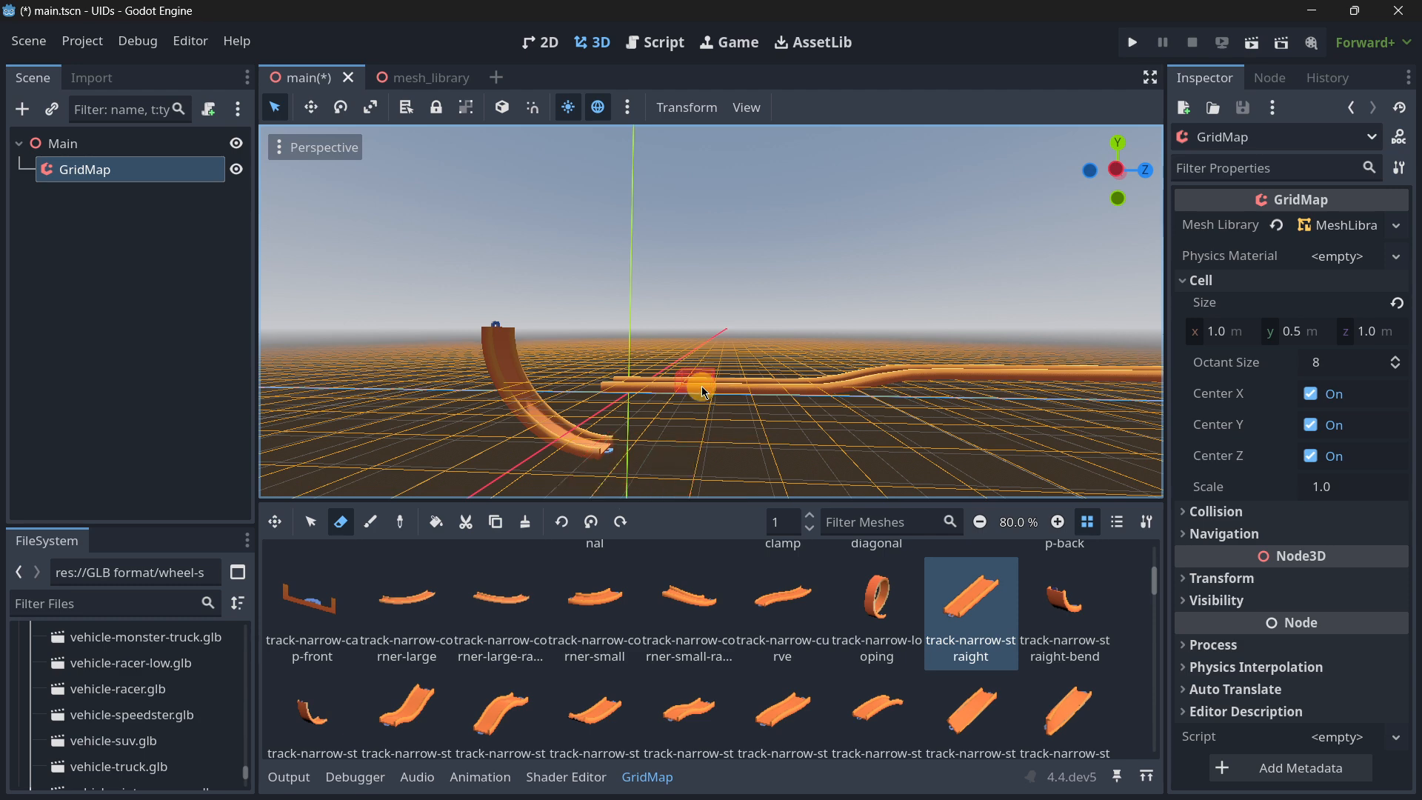
Delete the GridMap node from the main scene and select the Main node
click(121, 232)
click(89, 172)
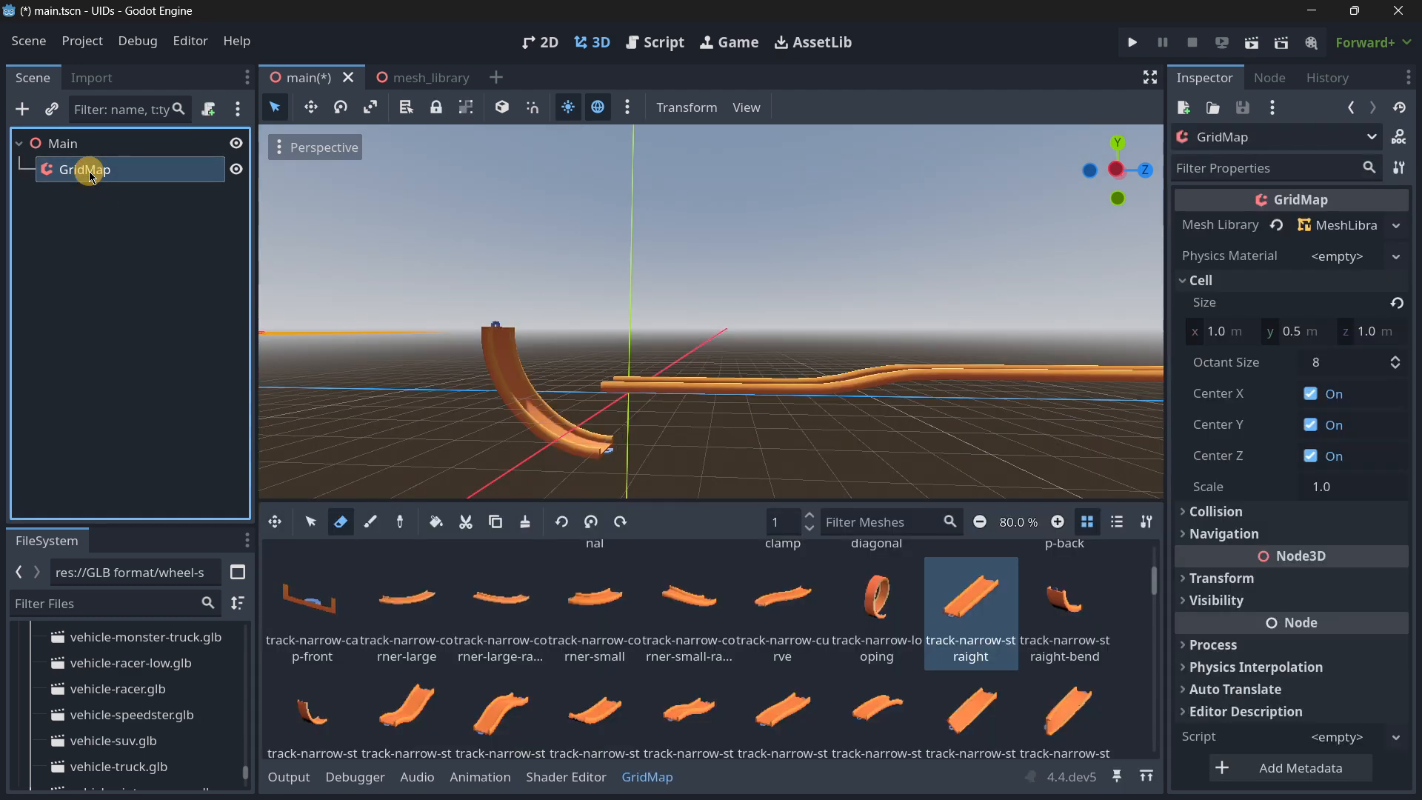
key(Delete)
key(Return)
click(100, 143)
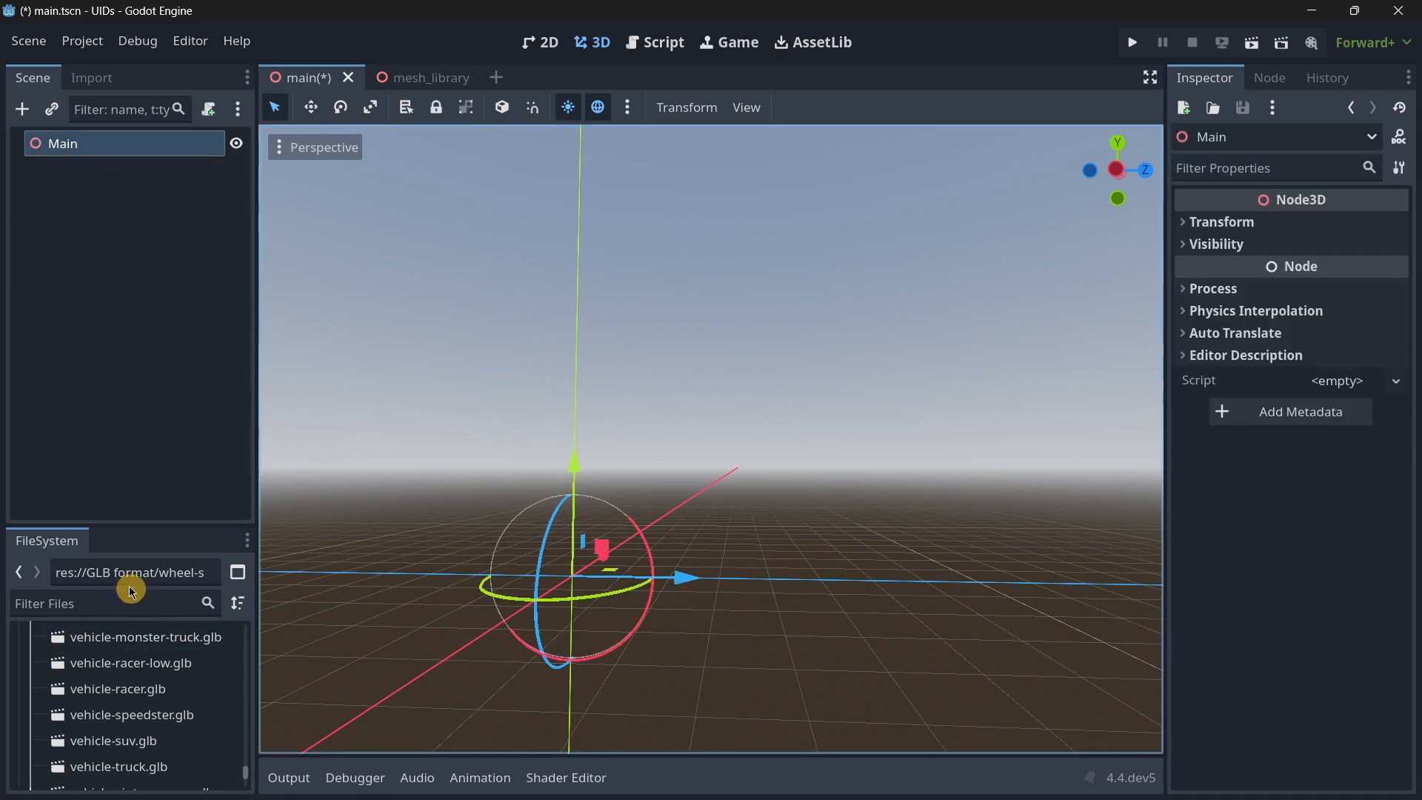
Enlarge the file list and filter the project files for "straight"
drag(127, 526, 146, 405)
scroll(210, 635, up, 8)
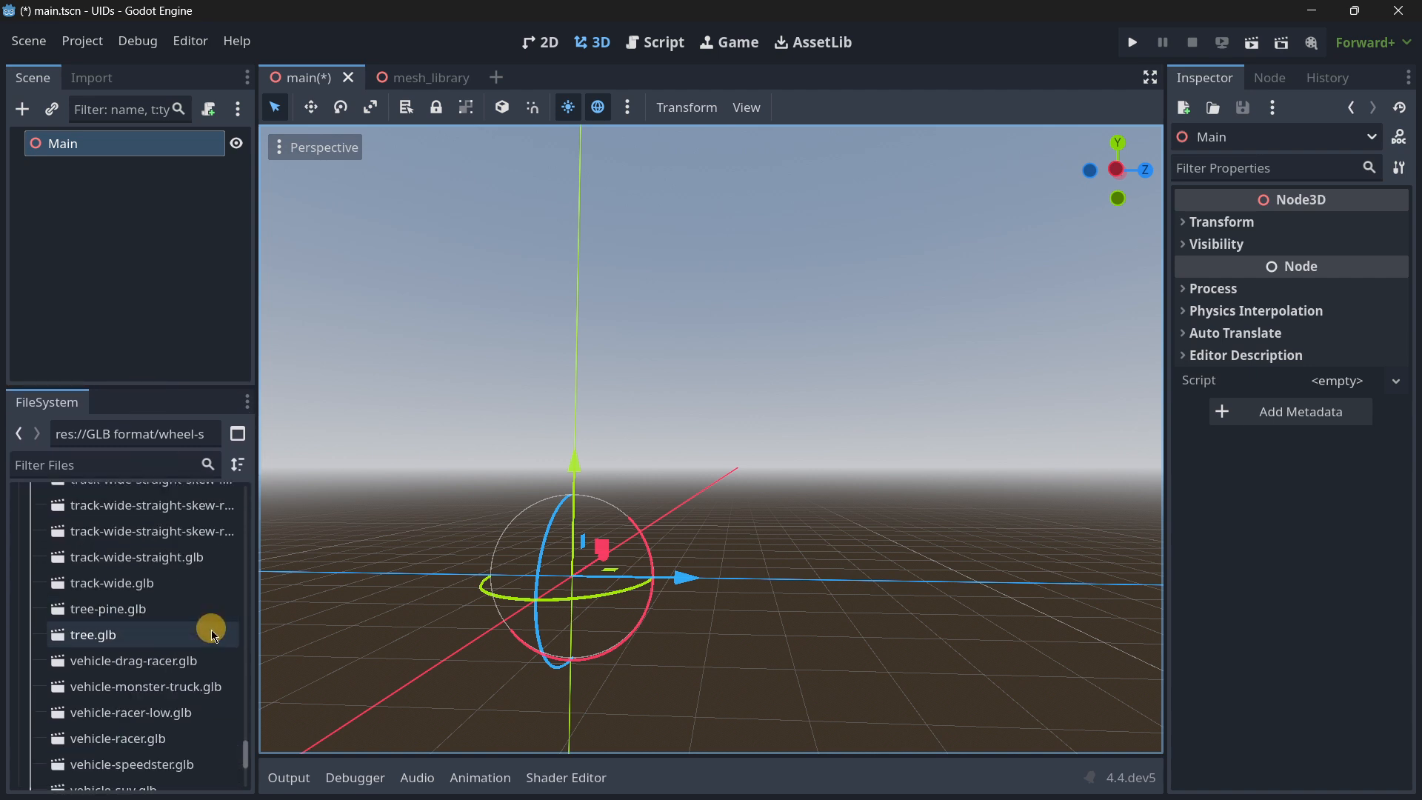
click(81, 473)
text(s)
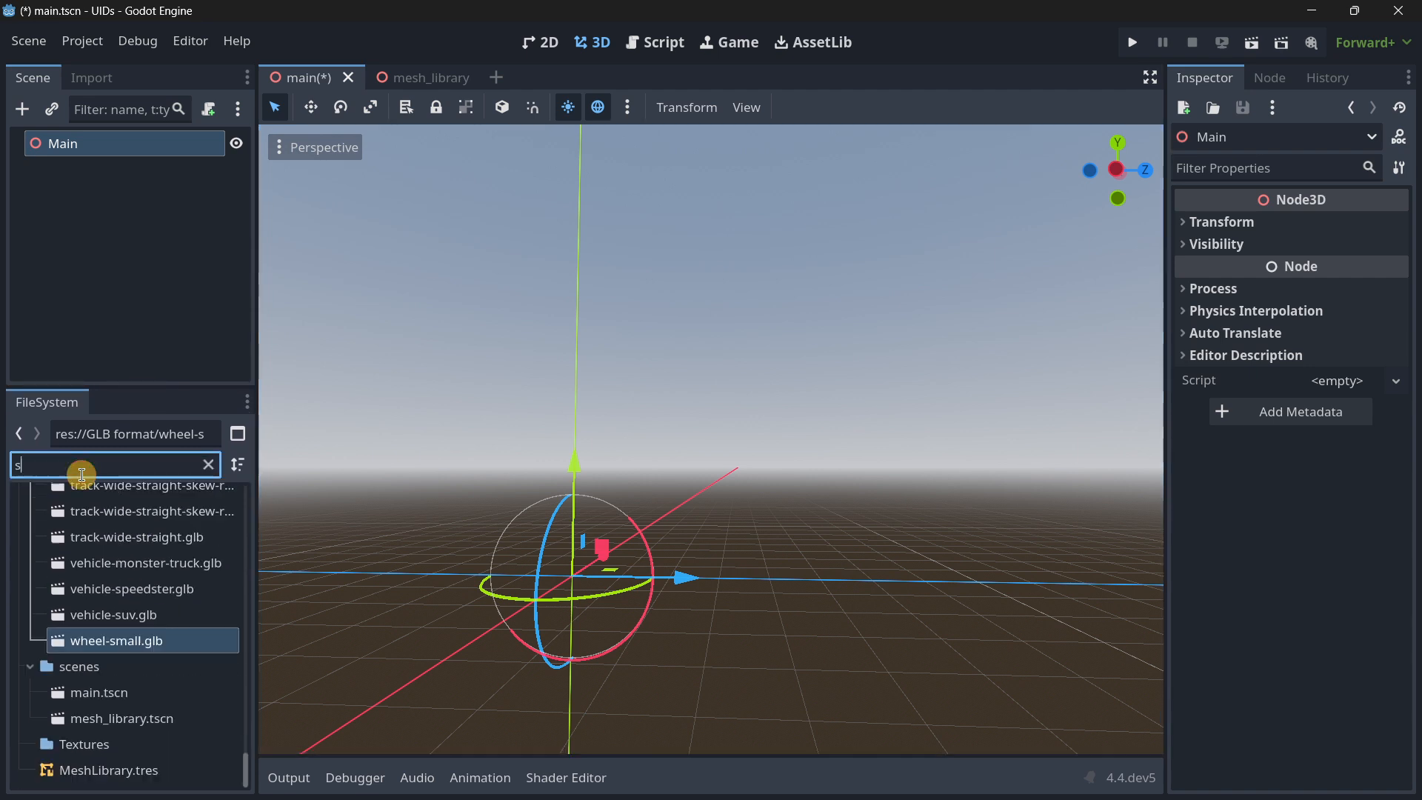
text(traight)
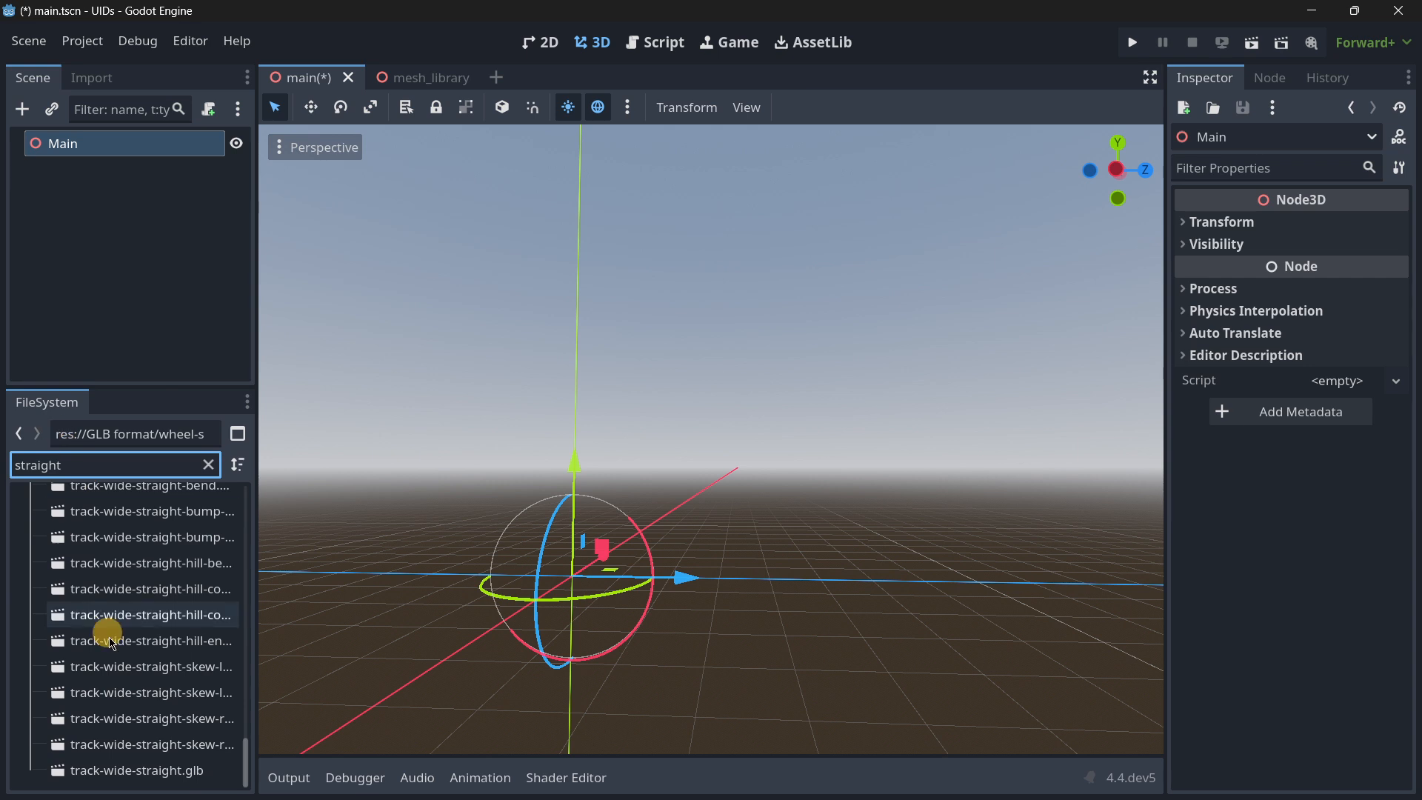
scroll(105, 655, up, 15)
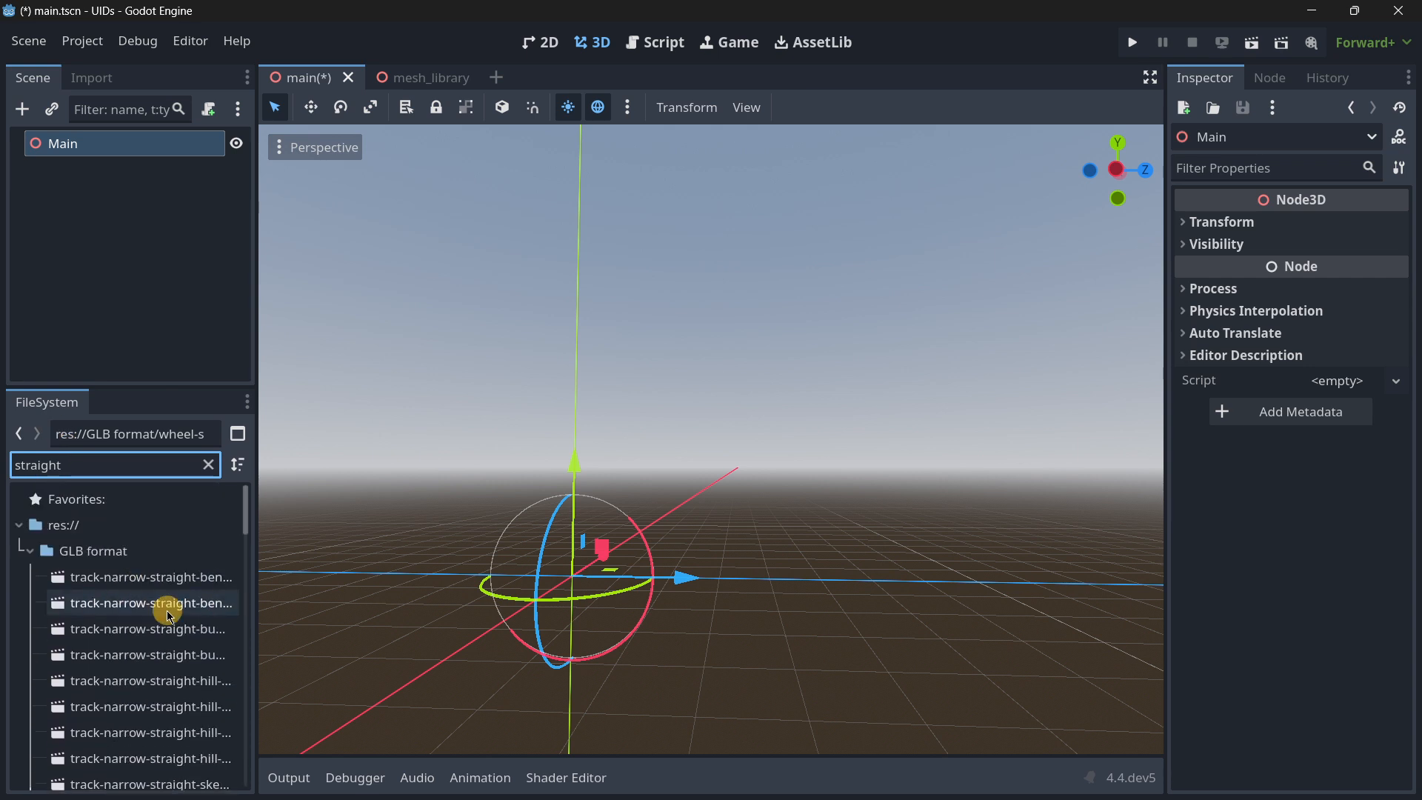
Place the dipped track-narrow-straight piece from the GLB format folder into the main scene
drag(148, 629, 531, 542)
right_drag(658, 448, 711, 410)
key(a)
key(w)
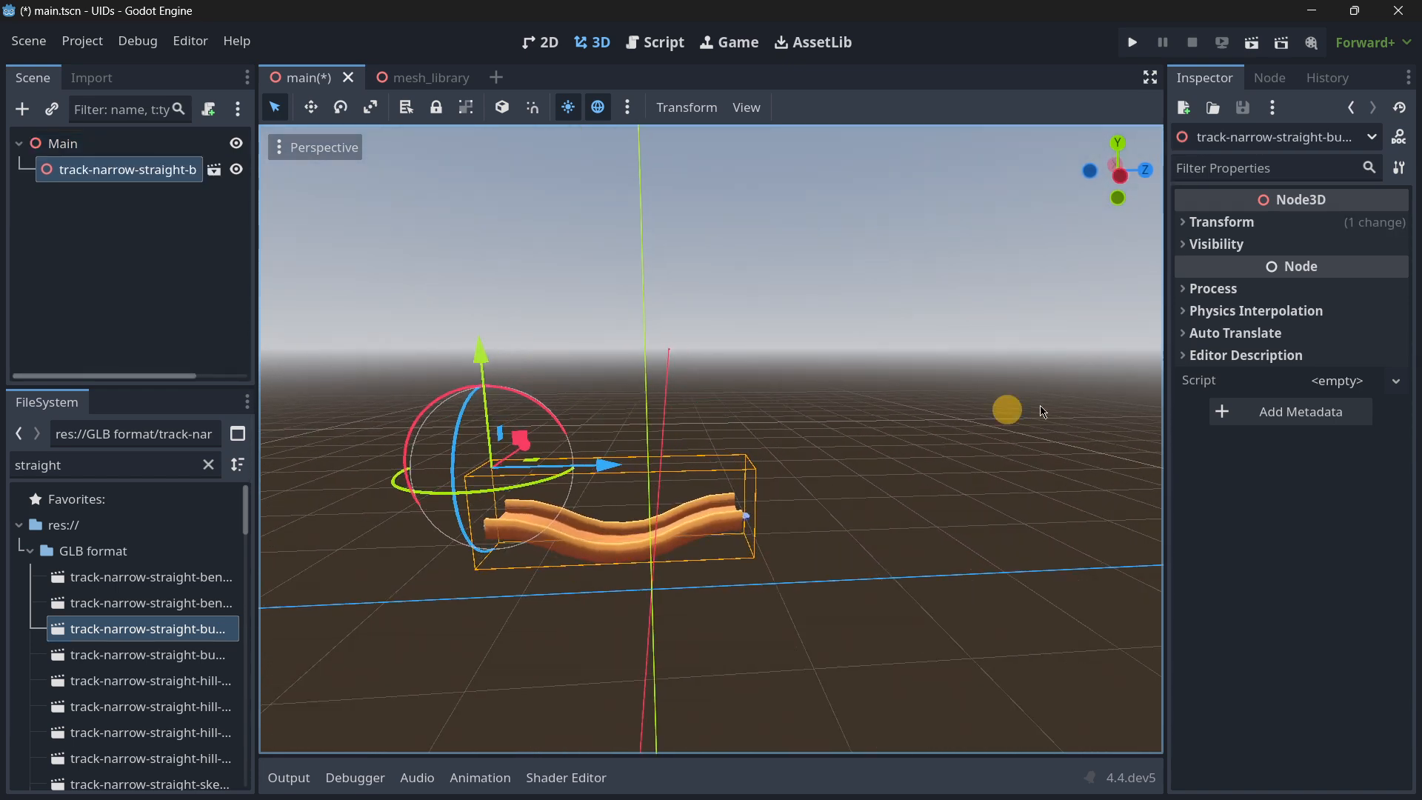
Set the dipped track piece's X and Z position to 0 m so it sits at the origin
click(1216, 244)
click(1222, 222)
click(1222, 276)
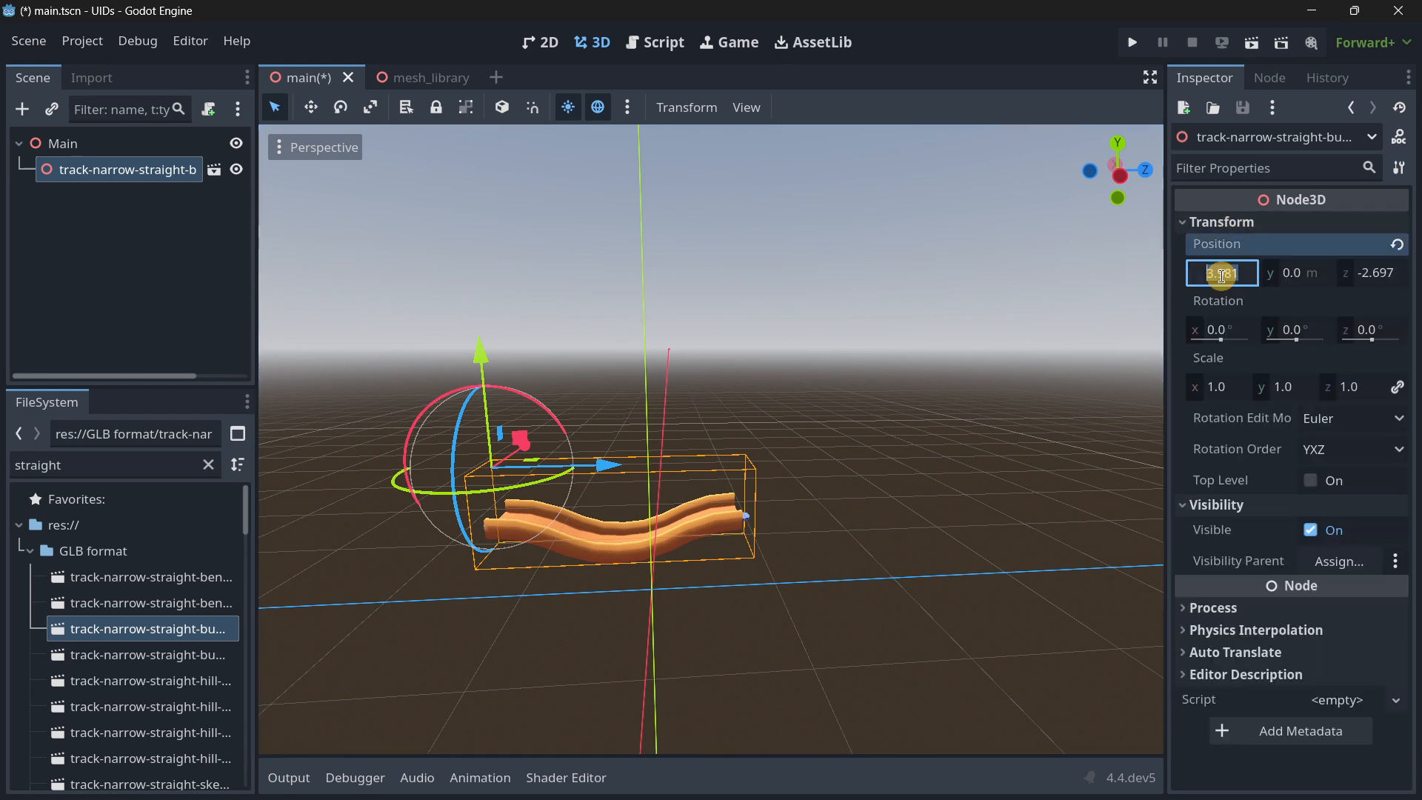
text(0)
key(Tab)
key(Tab)
text(0)
key(Return)
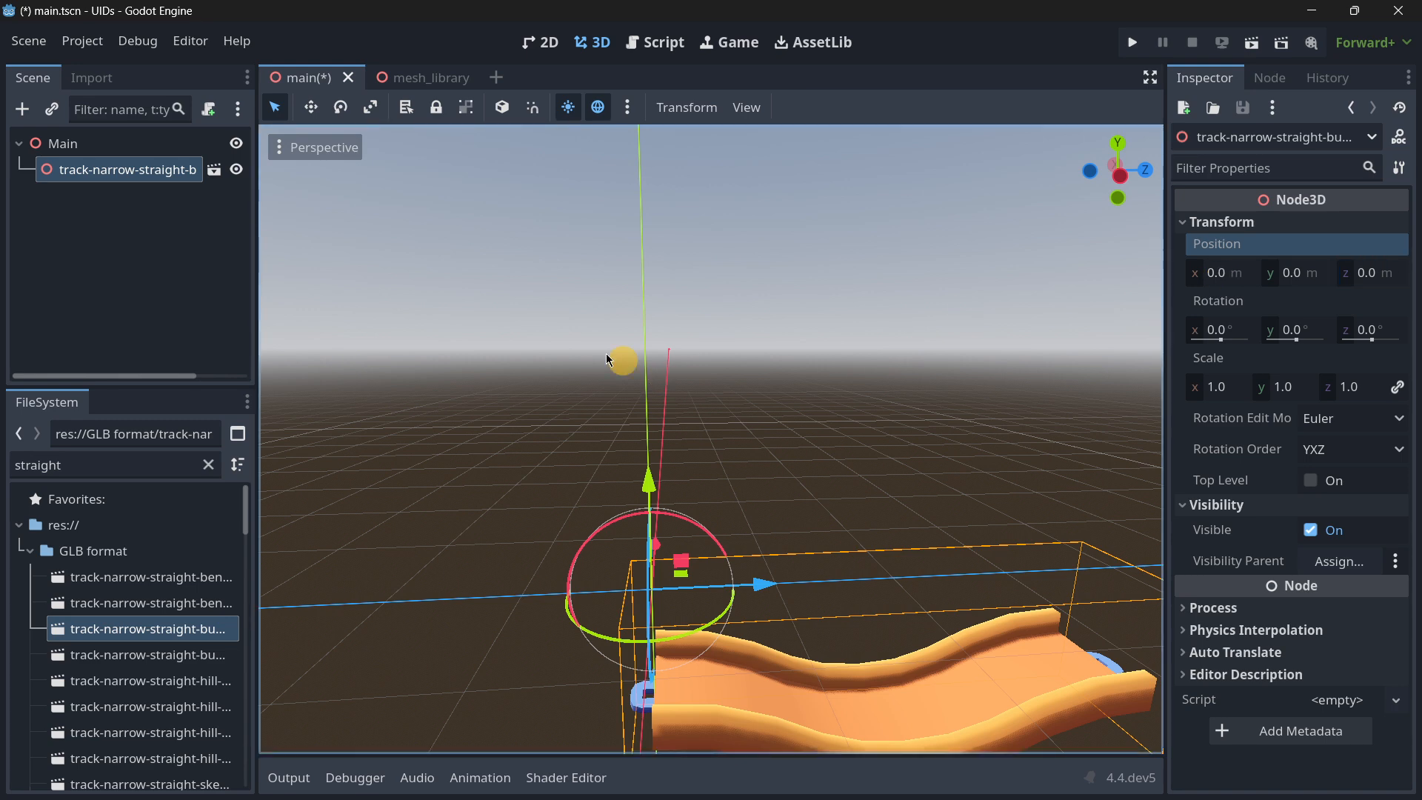
right_drag(696, 440, 711, 410)
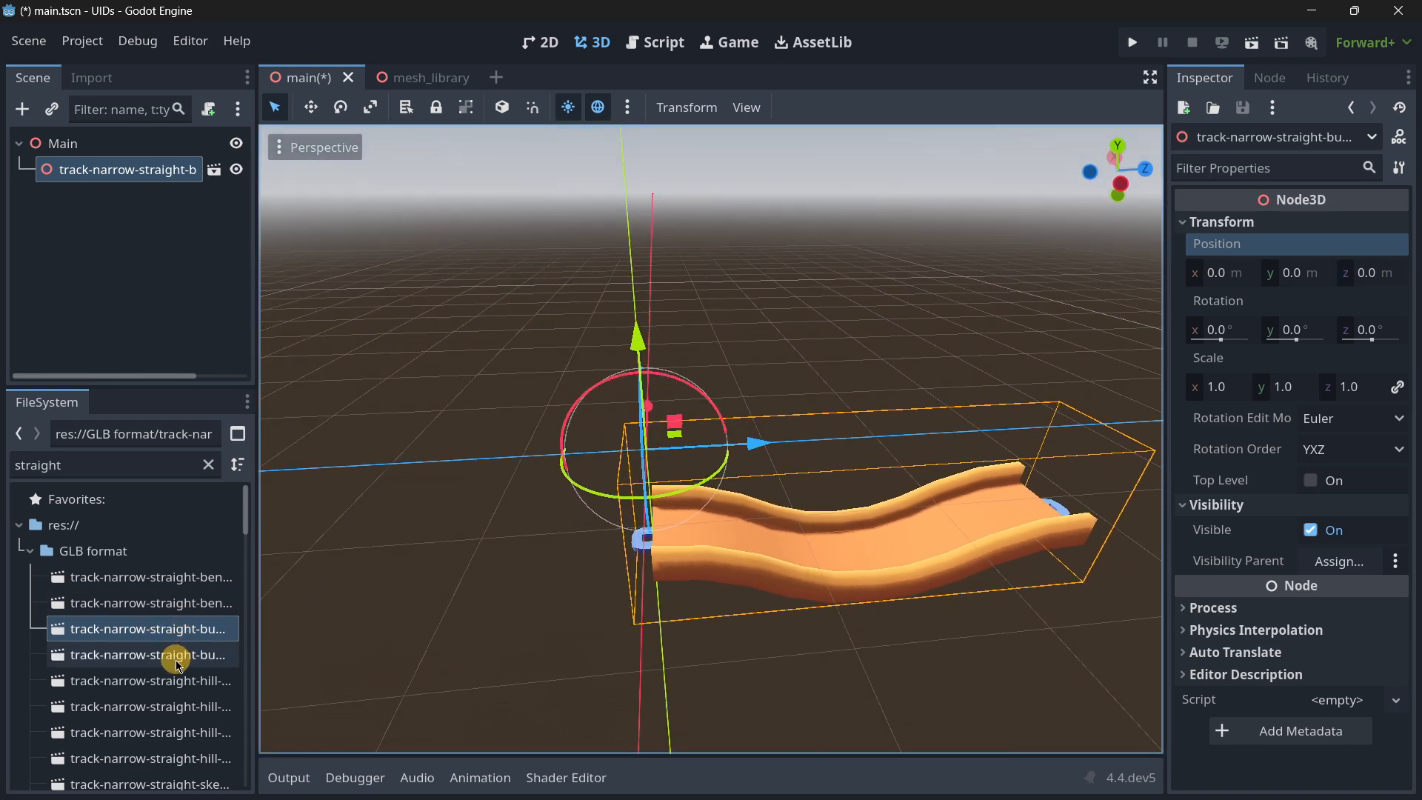
Add the humped track-narrow-straight piece to the scene and reset its position to the origin
drag(177, 655, 112, 237)
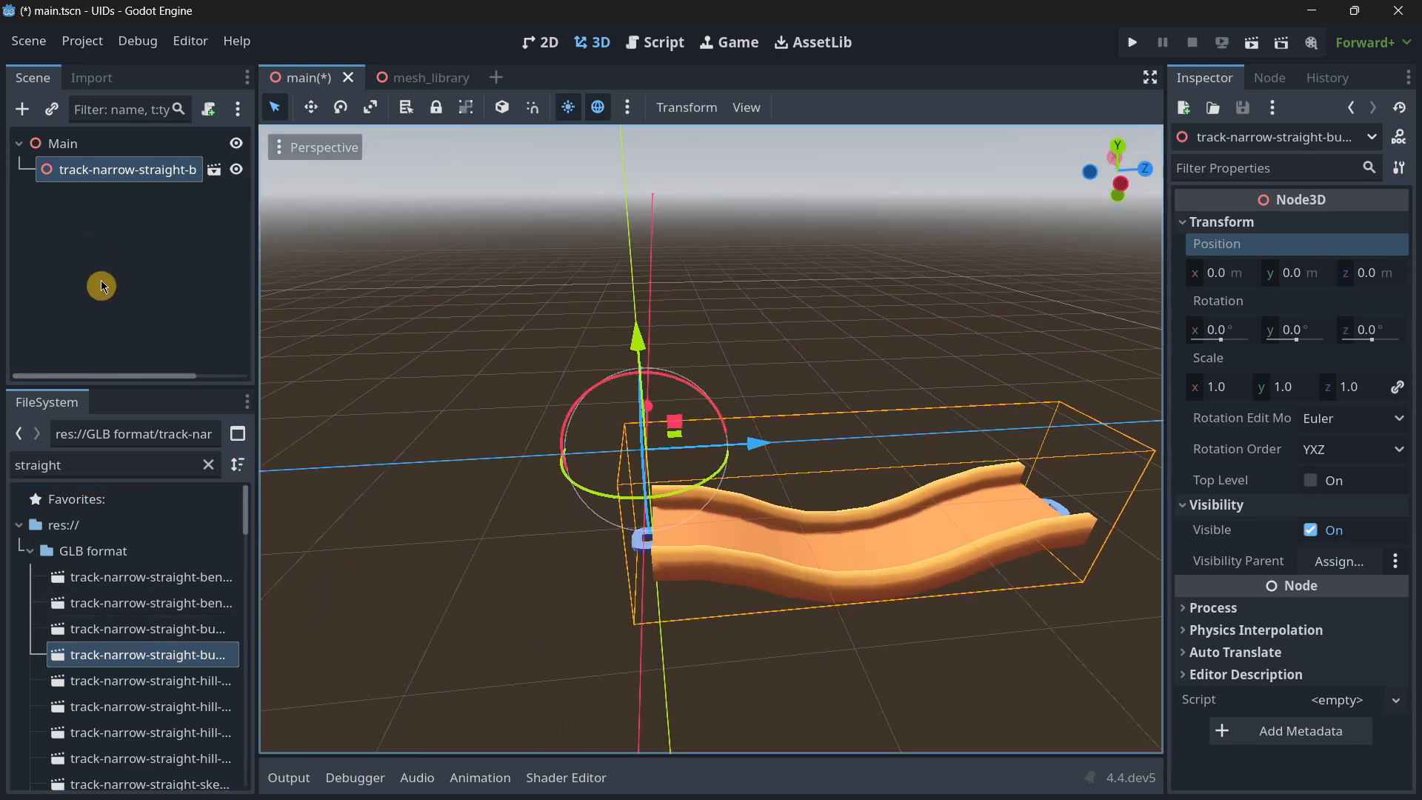
drag(129, 655, 437, 347)
click(1231, 222)
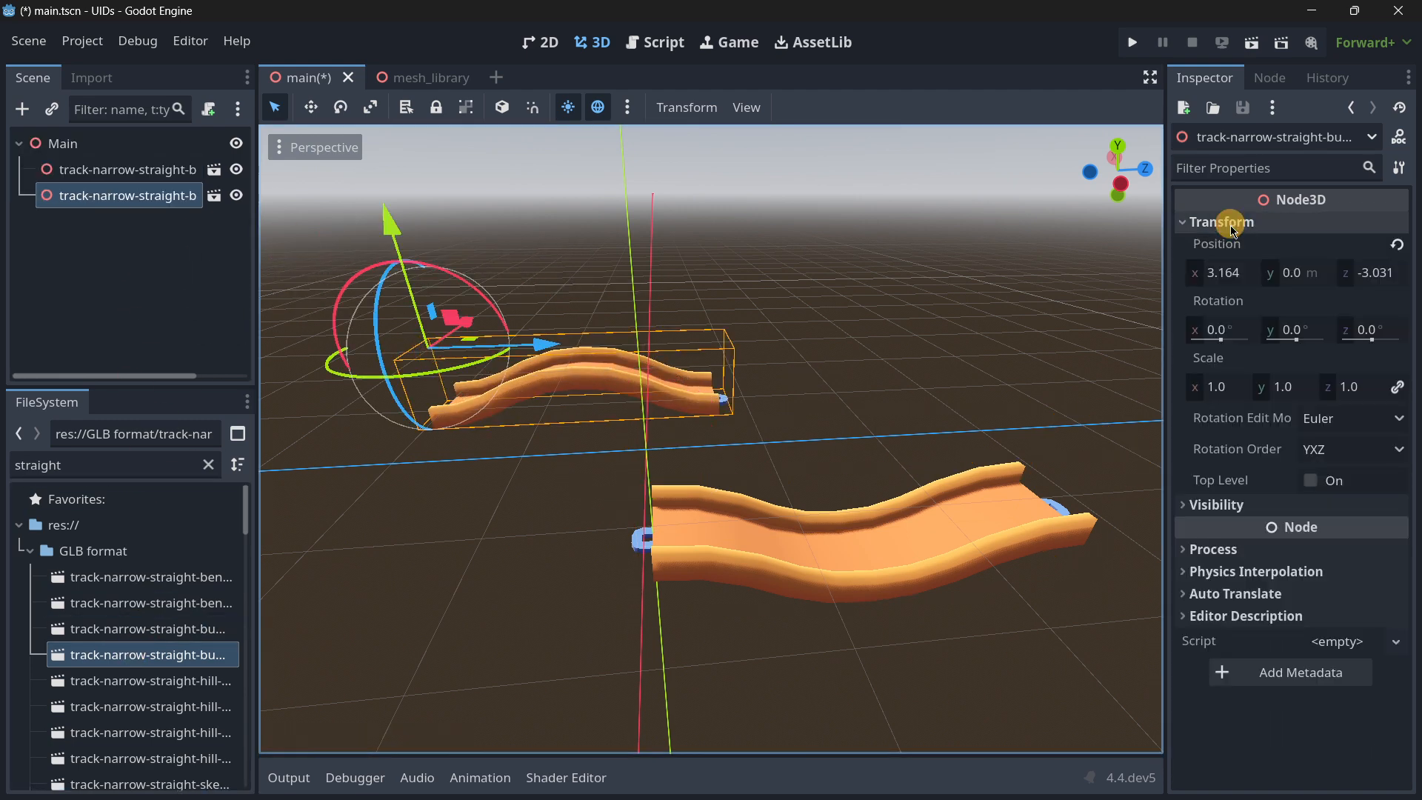
click(1397, 245)
scroll(607, 425, down, 8)
middle_drag(729, 404, 712, 407)
Enable snapping and move the humped track piece along the Z axis to 4 m
click(534, 110)
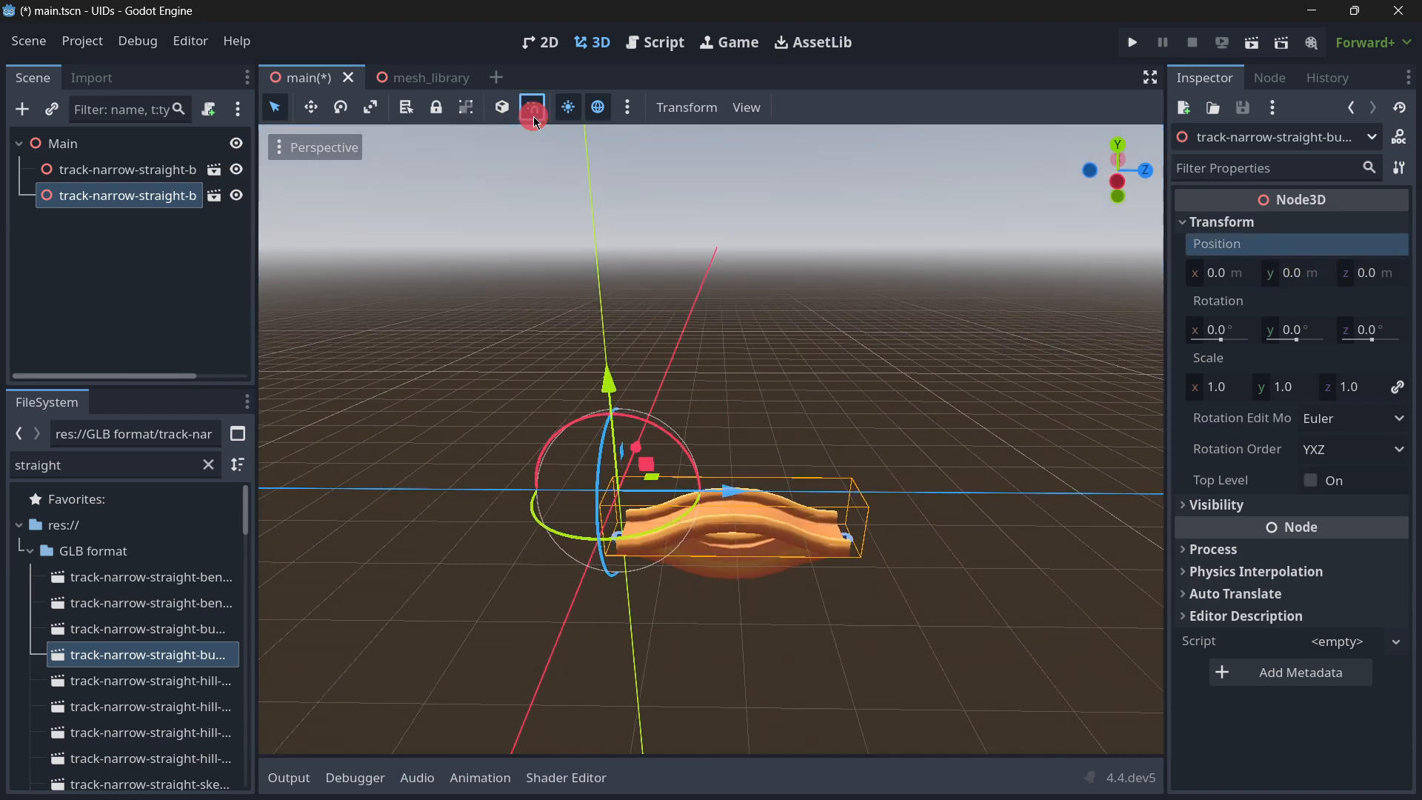
click(695, 565)
drag(740, 498, 972, 504)
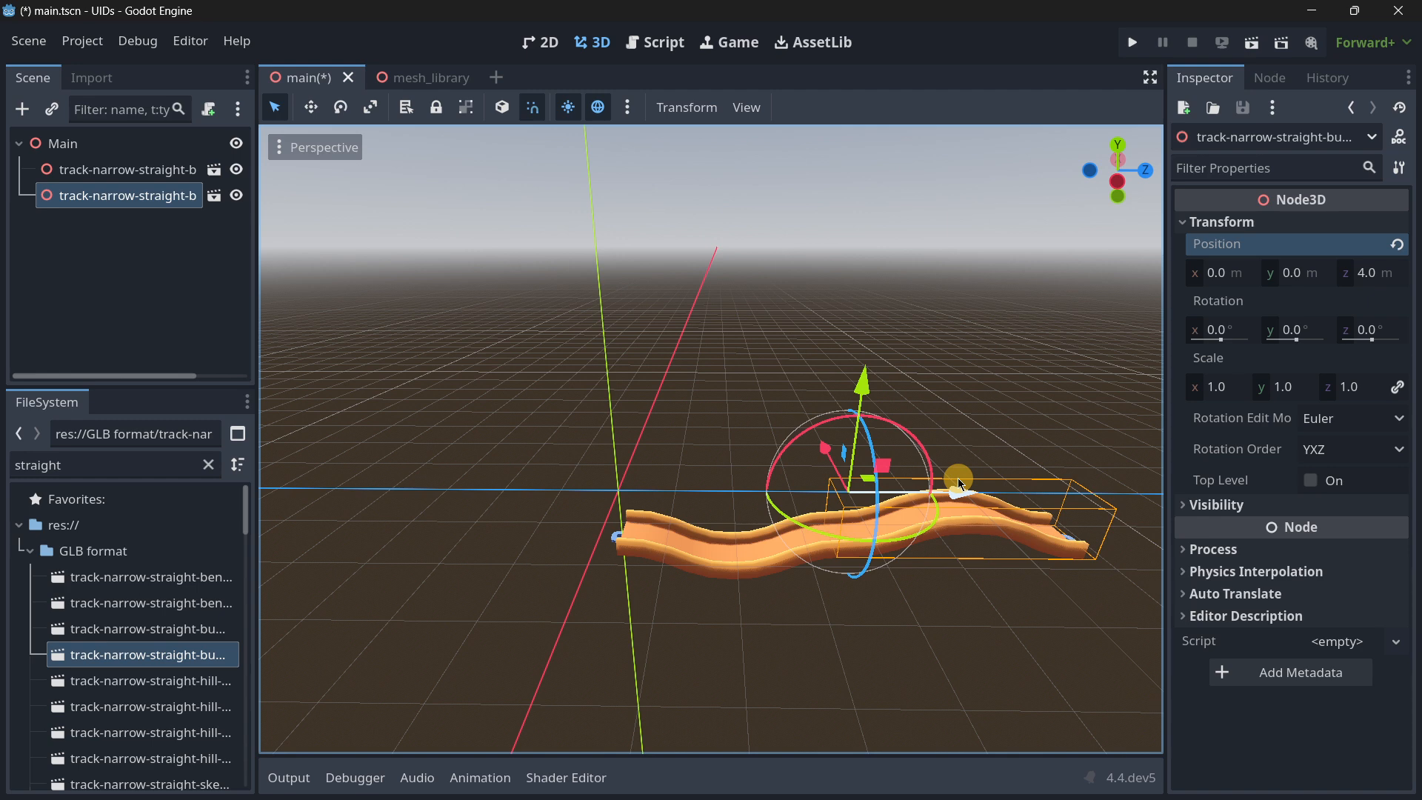
Check the translate snap value in the snap settings and leave it as it is
click(629, 108)
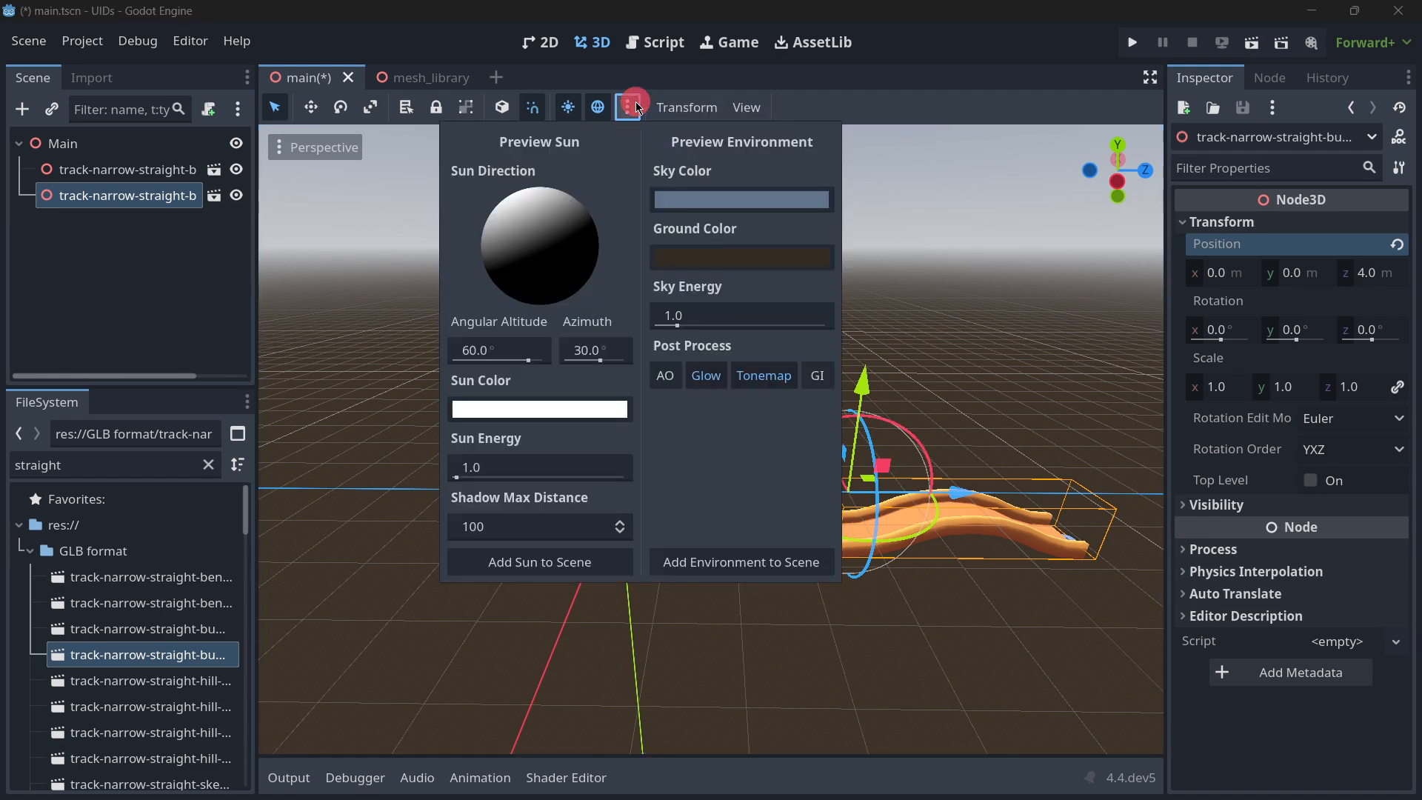
click(689, 106)
click(706, 196)
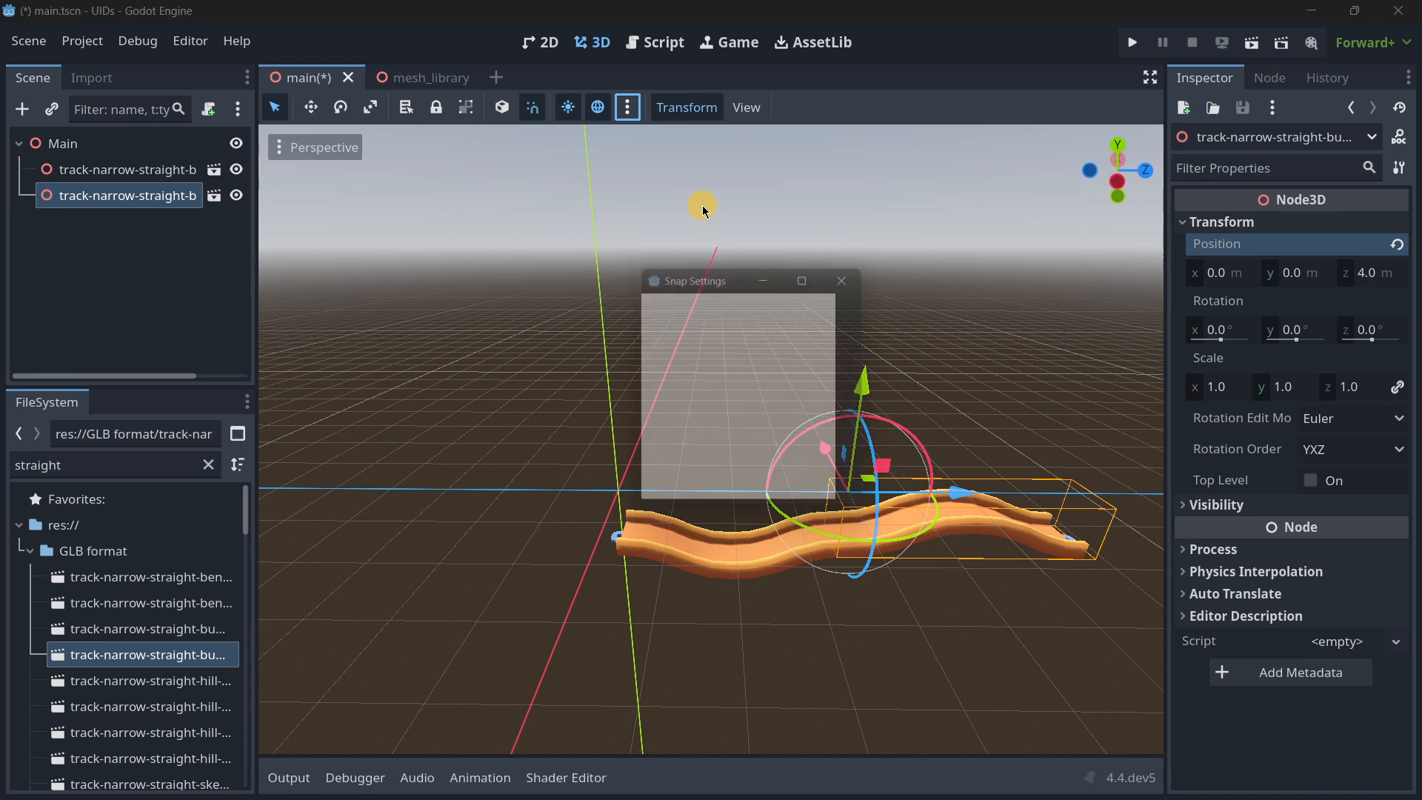
click(714, 330)
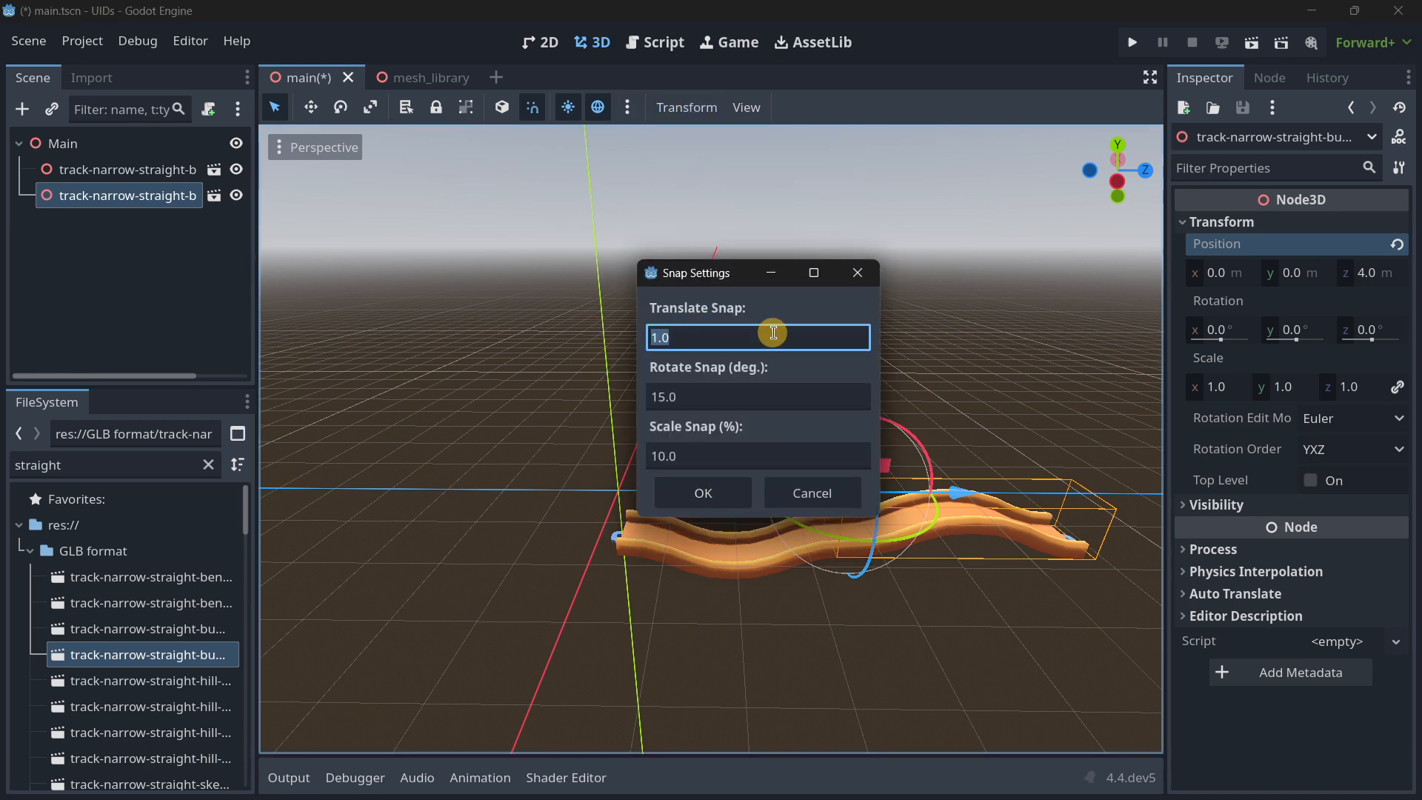
click(858, 273)
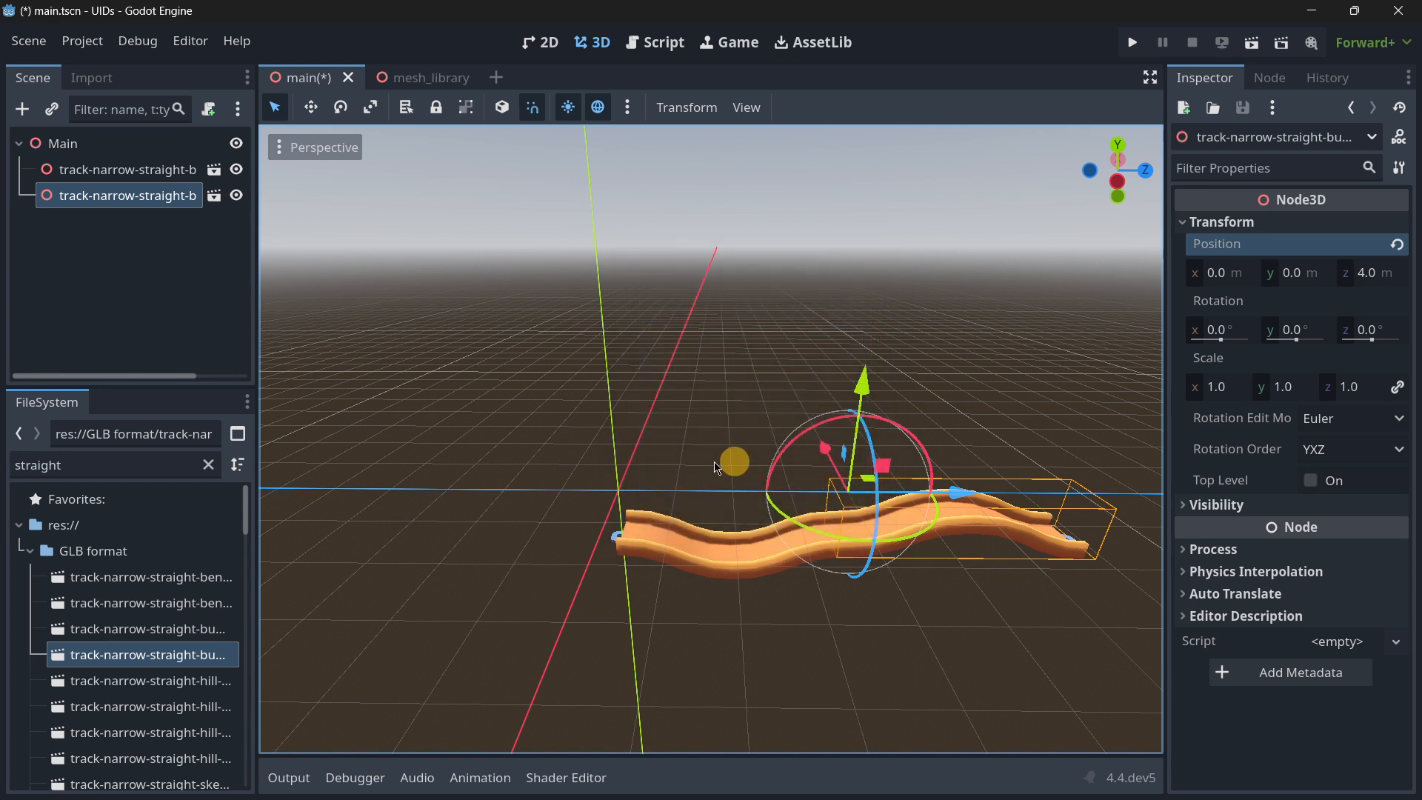
Move the humped piece along Z to -1 m and set the translate snap to 3
drag(961, 489, 691, 508)
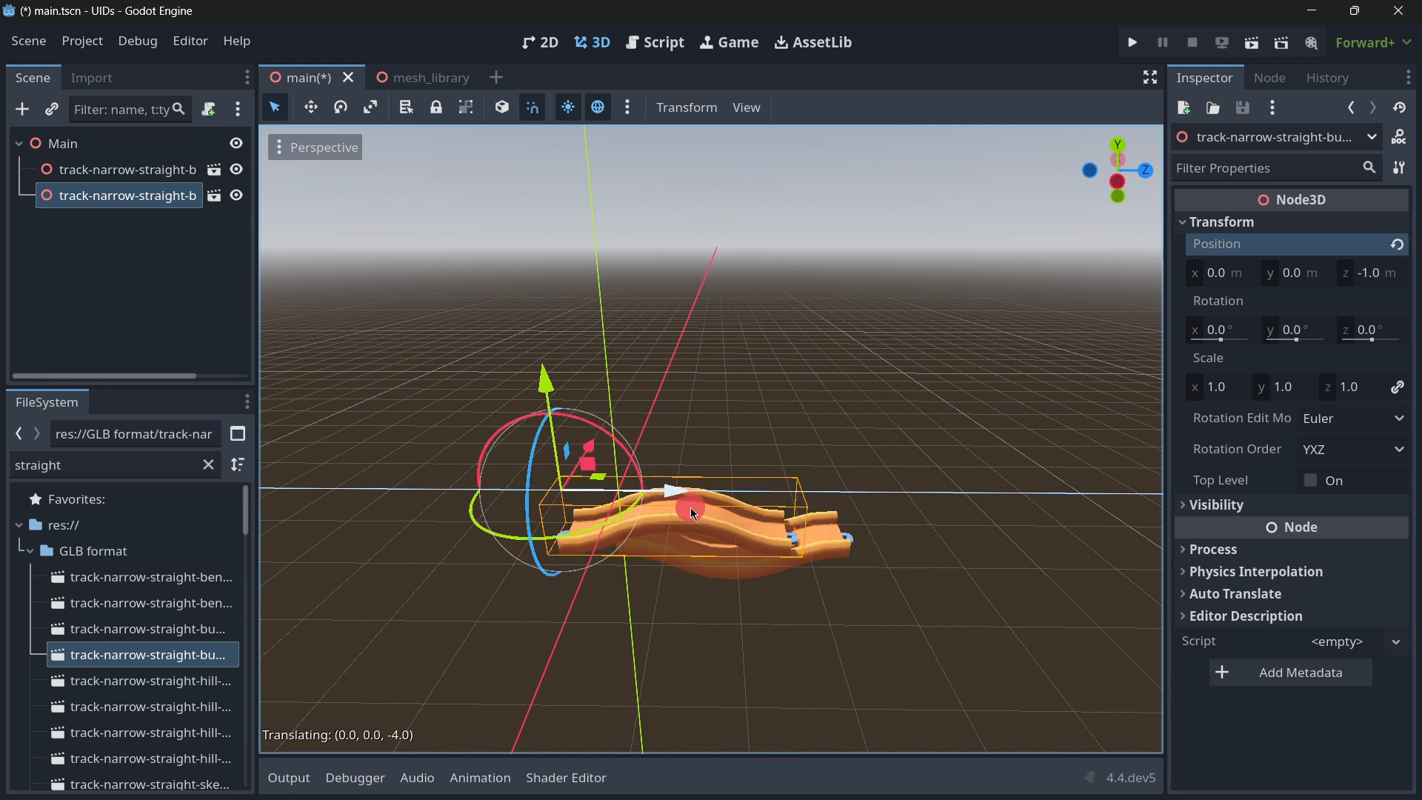
click(688, 107)
click(733, 196)
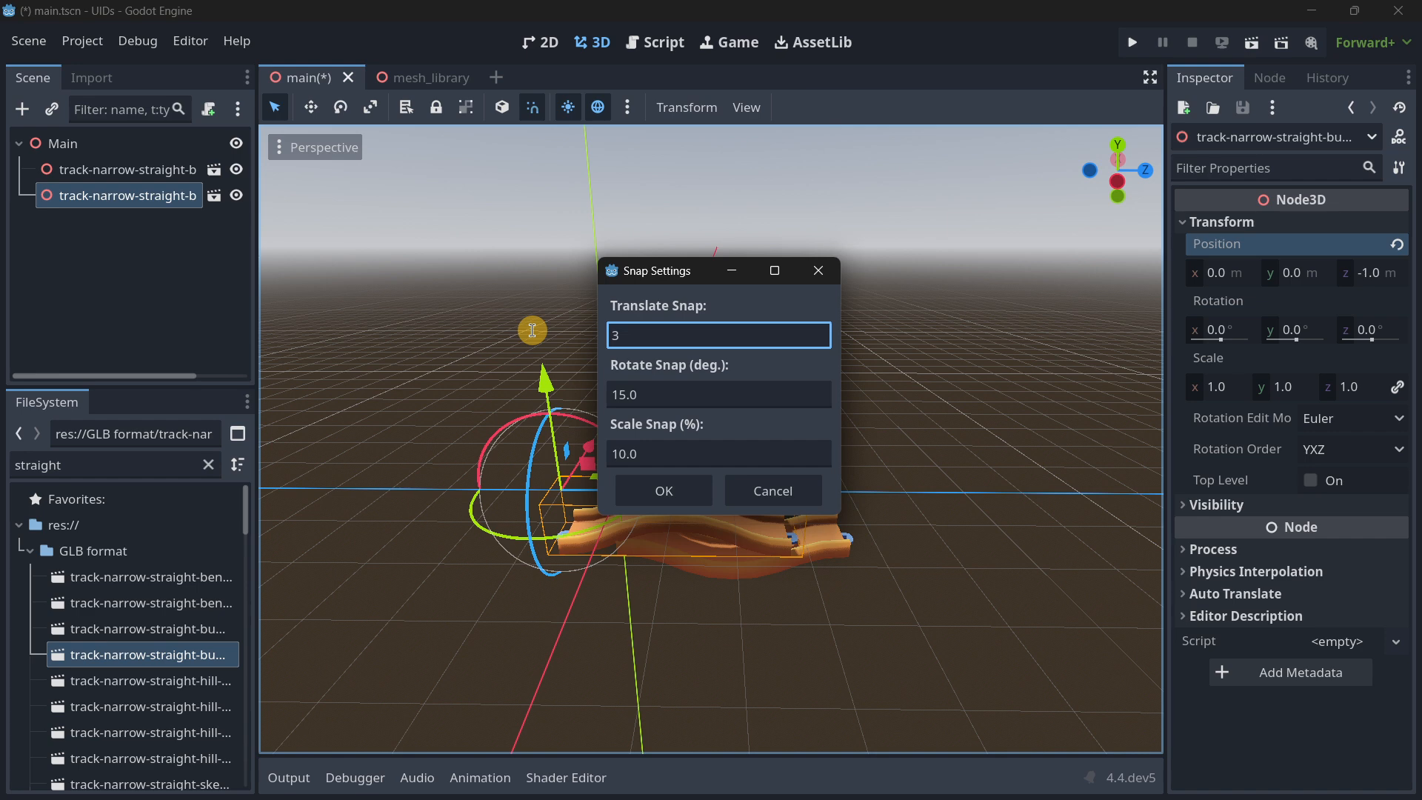
click(641, 491)
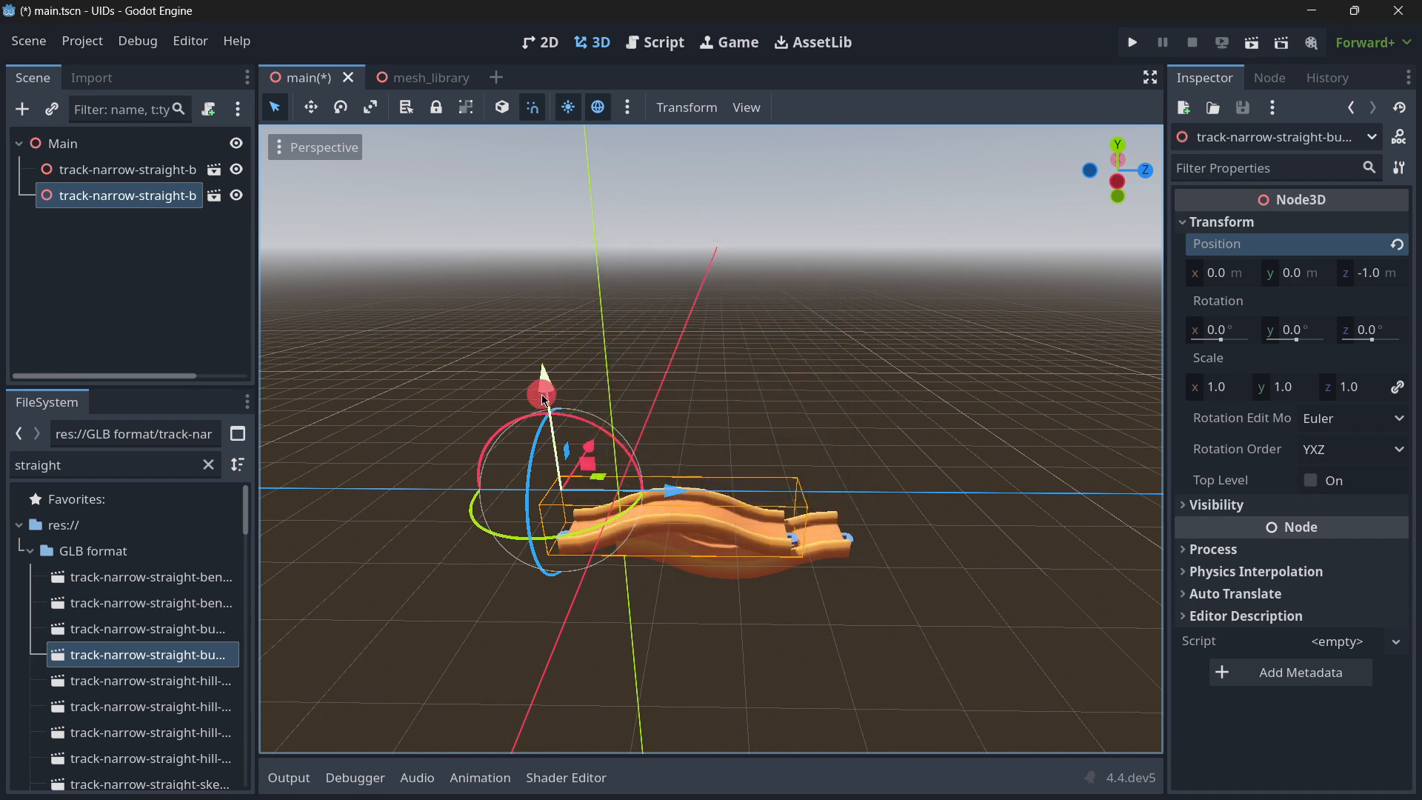
Try raising the humped track piece to 6 m on the Y axis, and undo the last two moves
drag(542, 398, 511, 8)
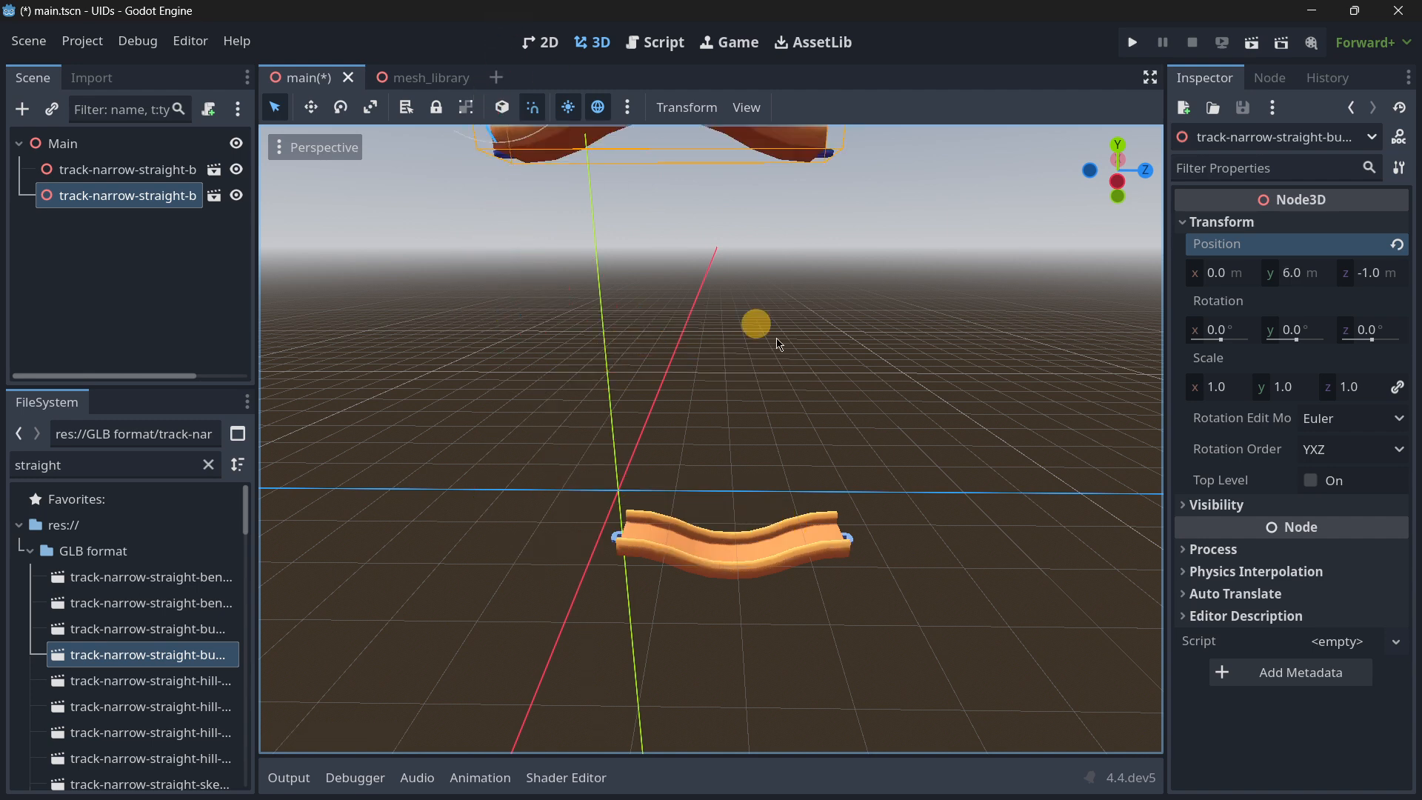
key(ctrl+z)
key(ctrl+z)
Reopen the snap settings to examine the rotate and scale snap values, and close them without changes
click(630, 106)
click(666, 103)
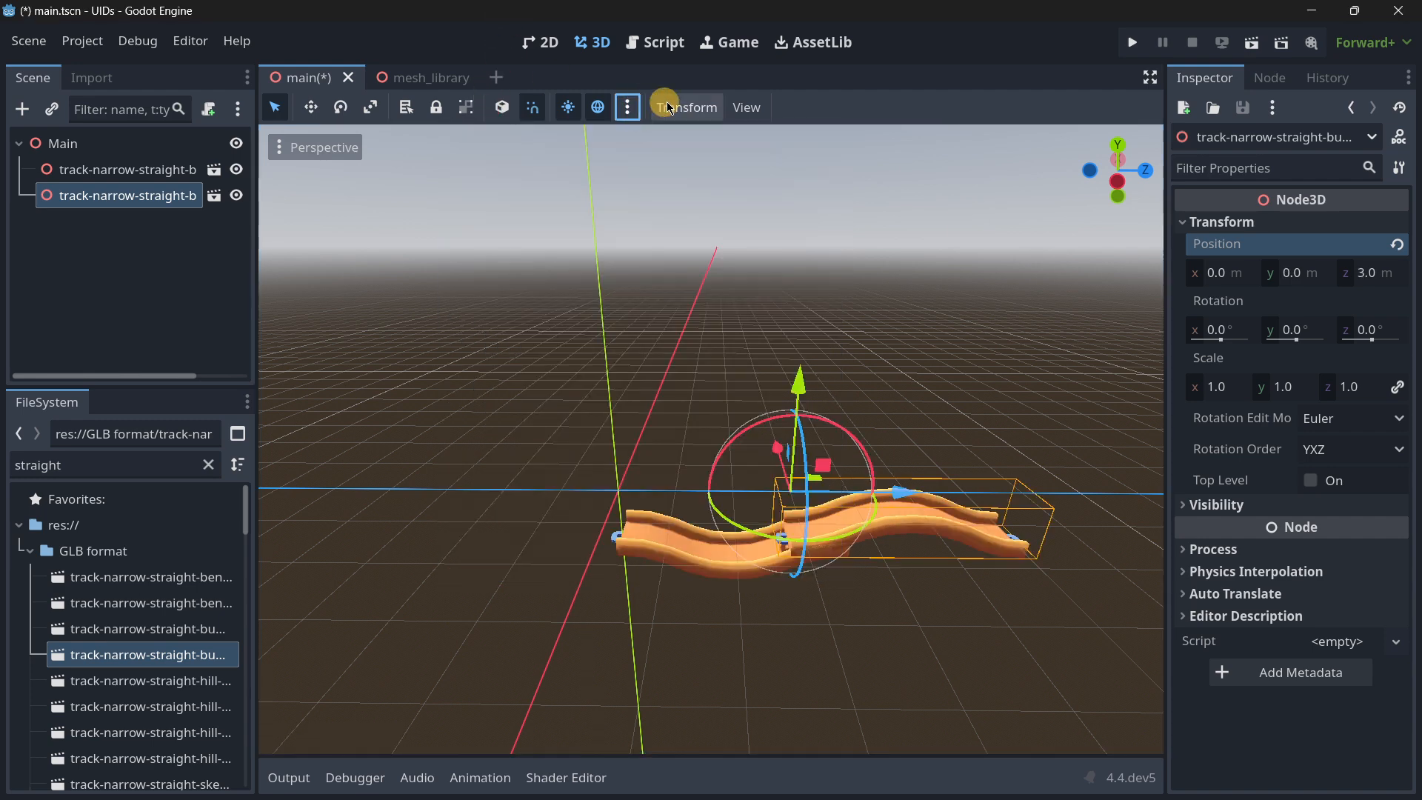
click(666, 105)
click(702, 190)
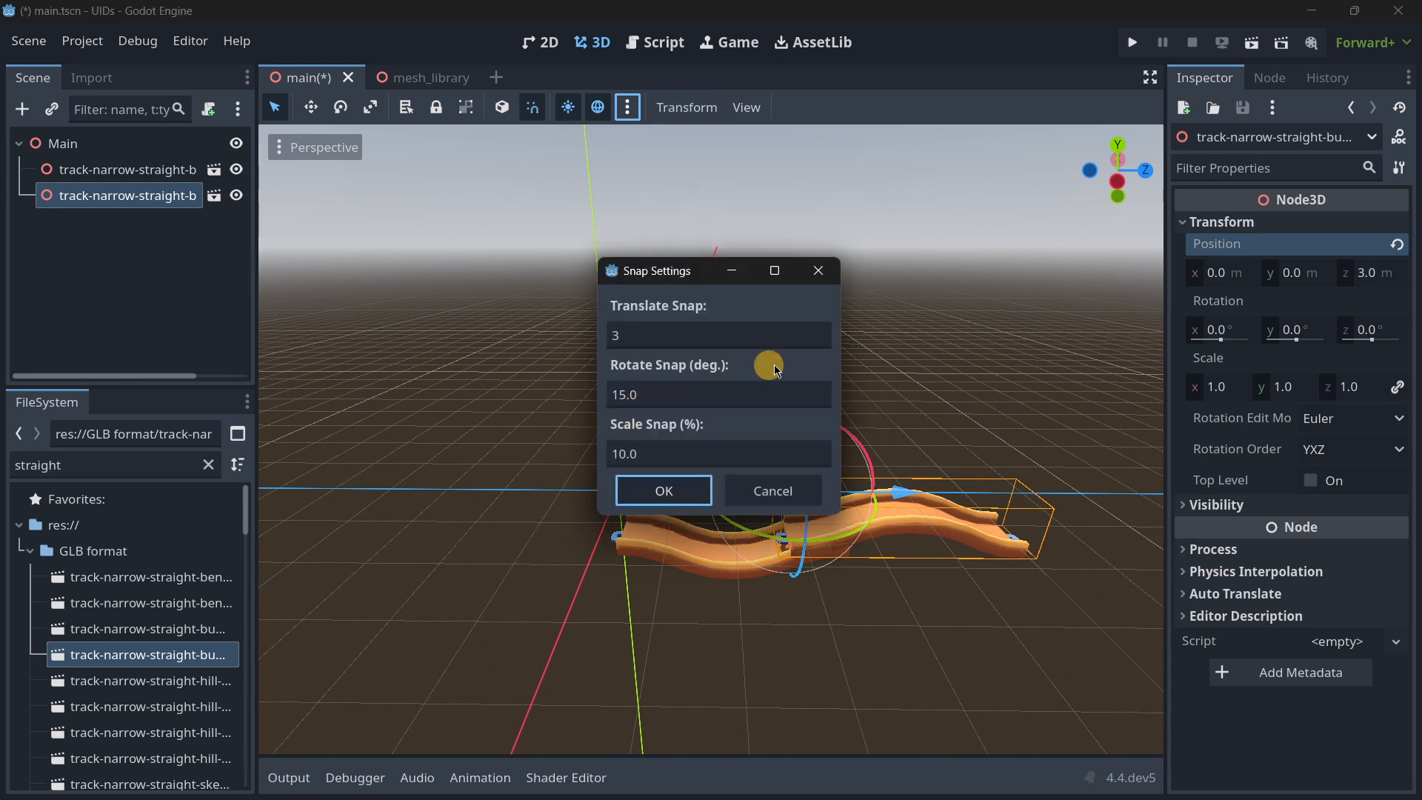
click(818, 270)
Rotate the humped track piece to -60° about the X axis with rotation snapping, keeping the snap settings unchanged
click(341, 106)
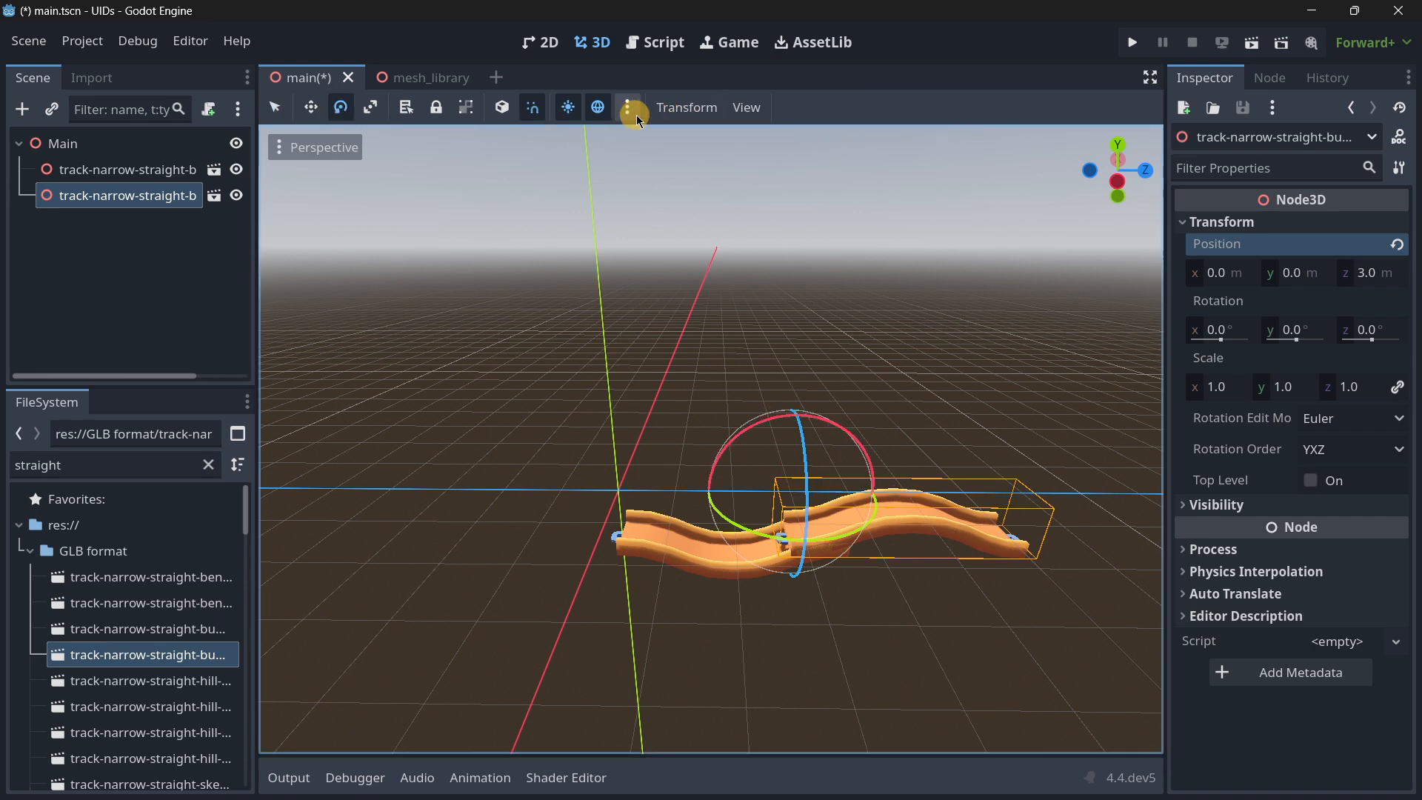
click(687, 108)
click(711, 191)
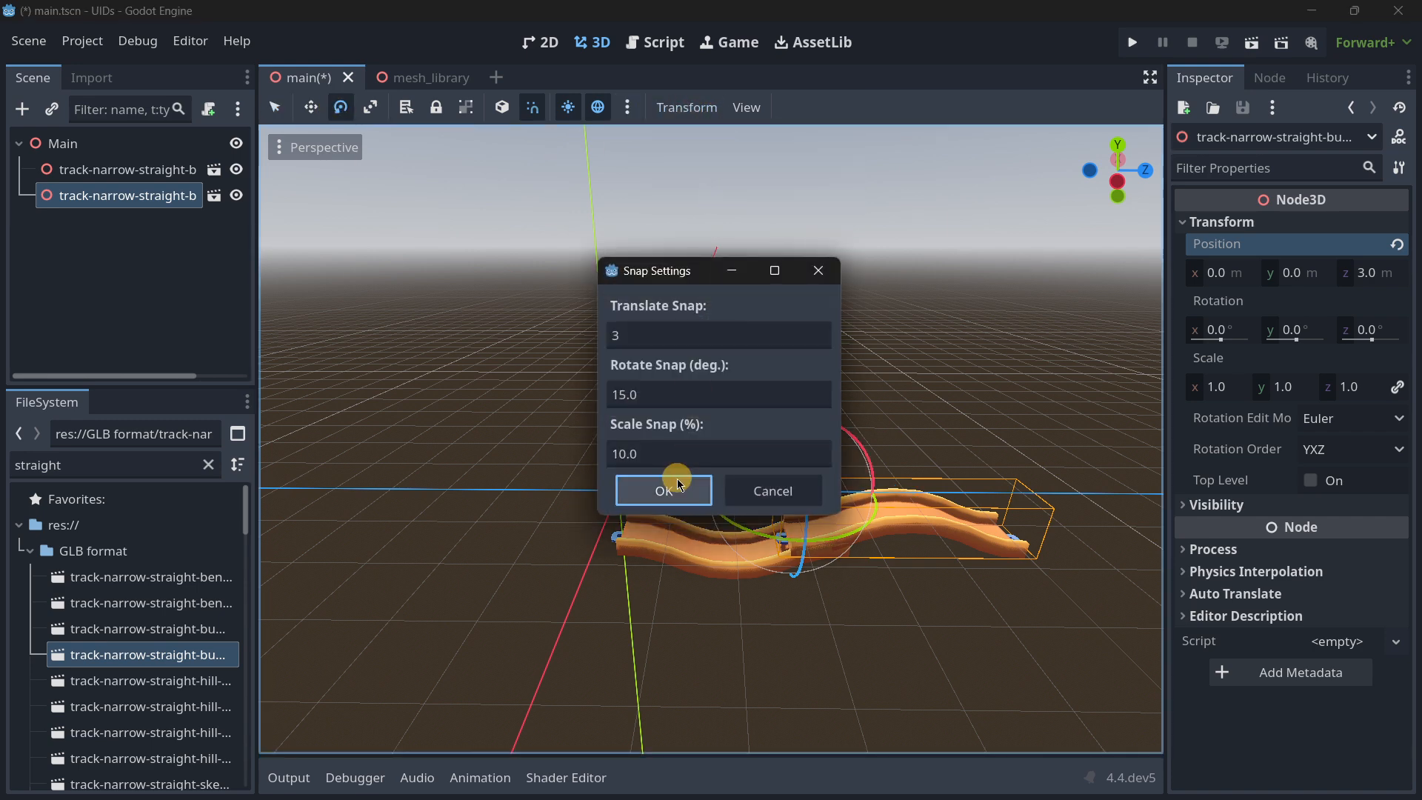
click(763, 488)
drag(857, 445, 790, 416)
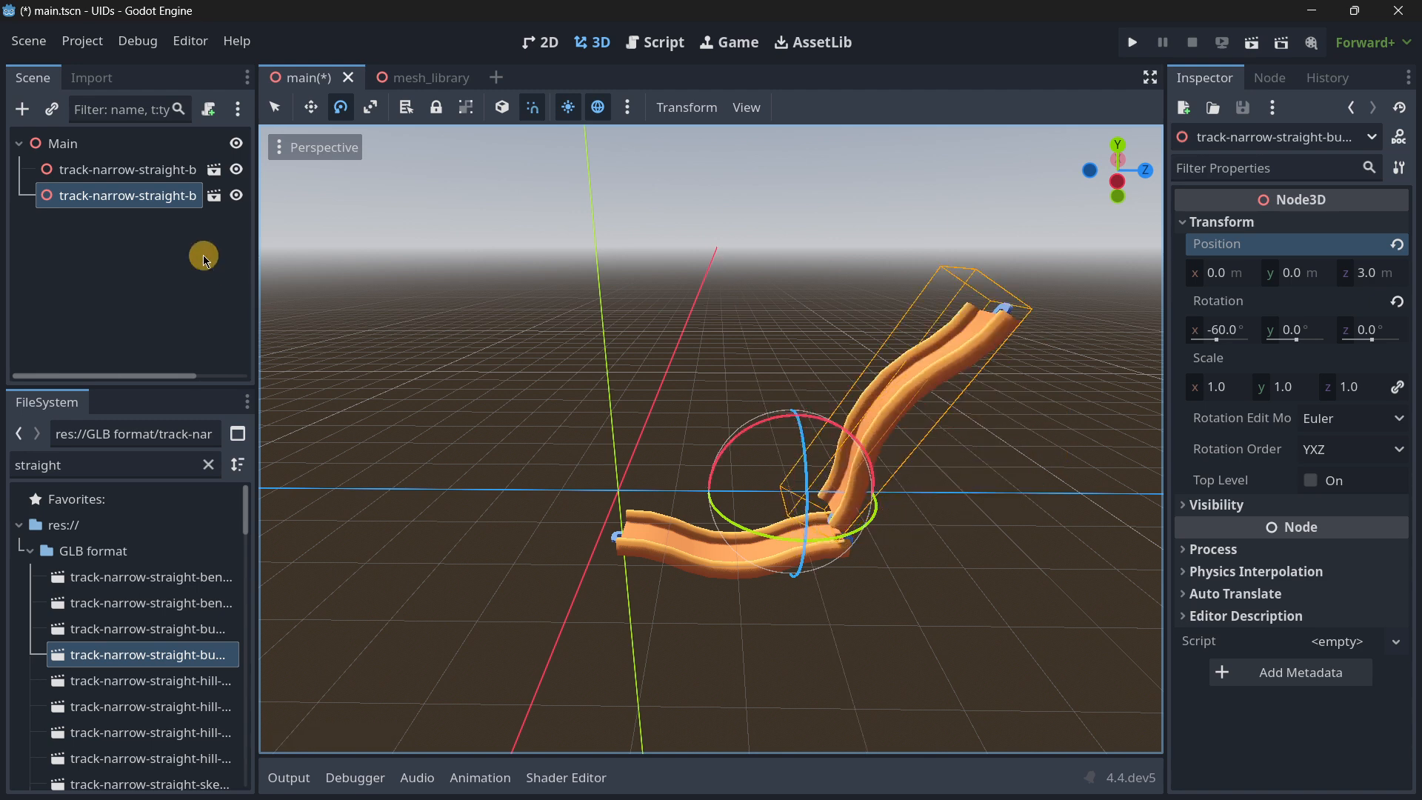
click(142, 216)
click(137, 197)
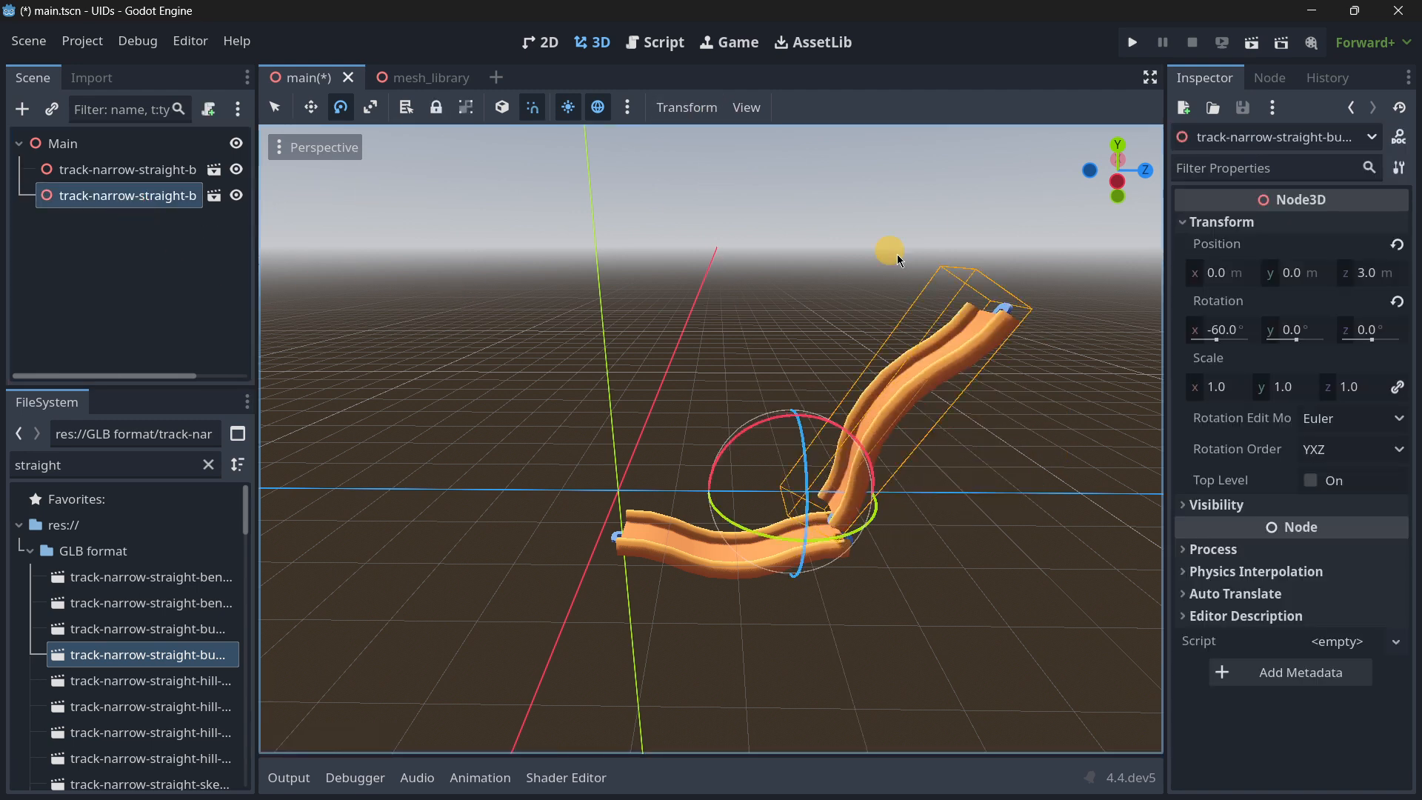
Check the scale snap percentage in the snap settings and close them unchanged
click(737, 108)
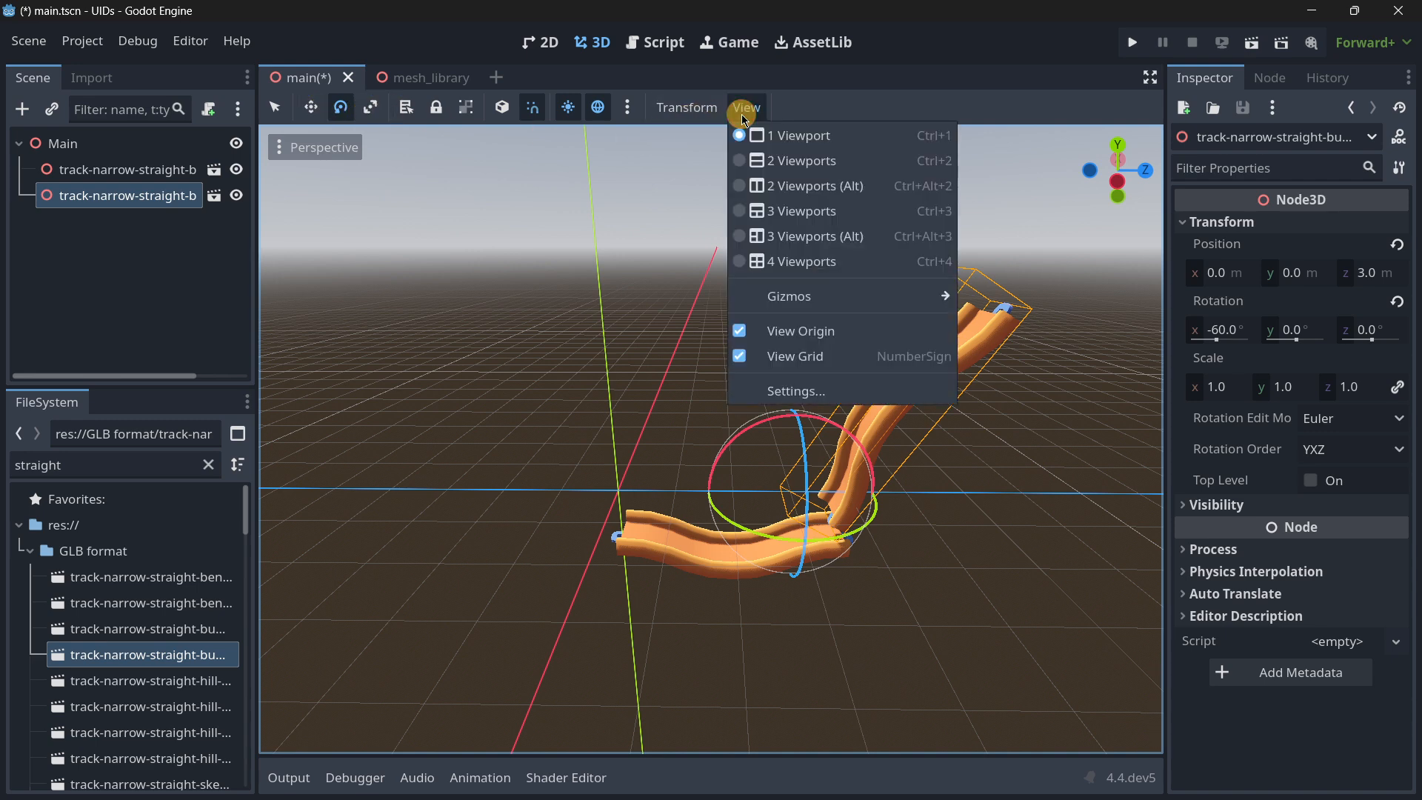
click(687, 108)
click(717, 194)
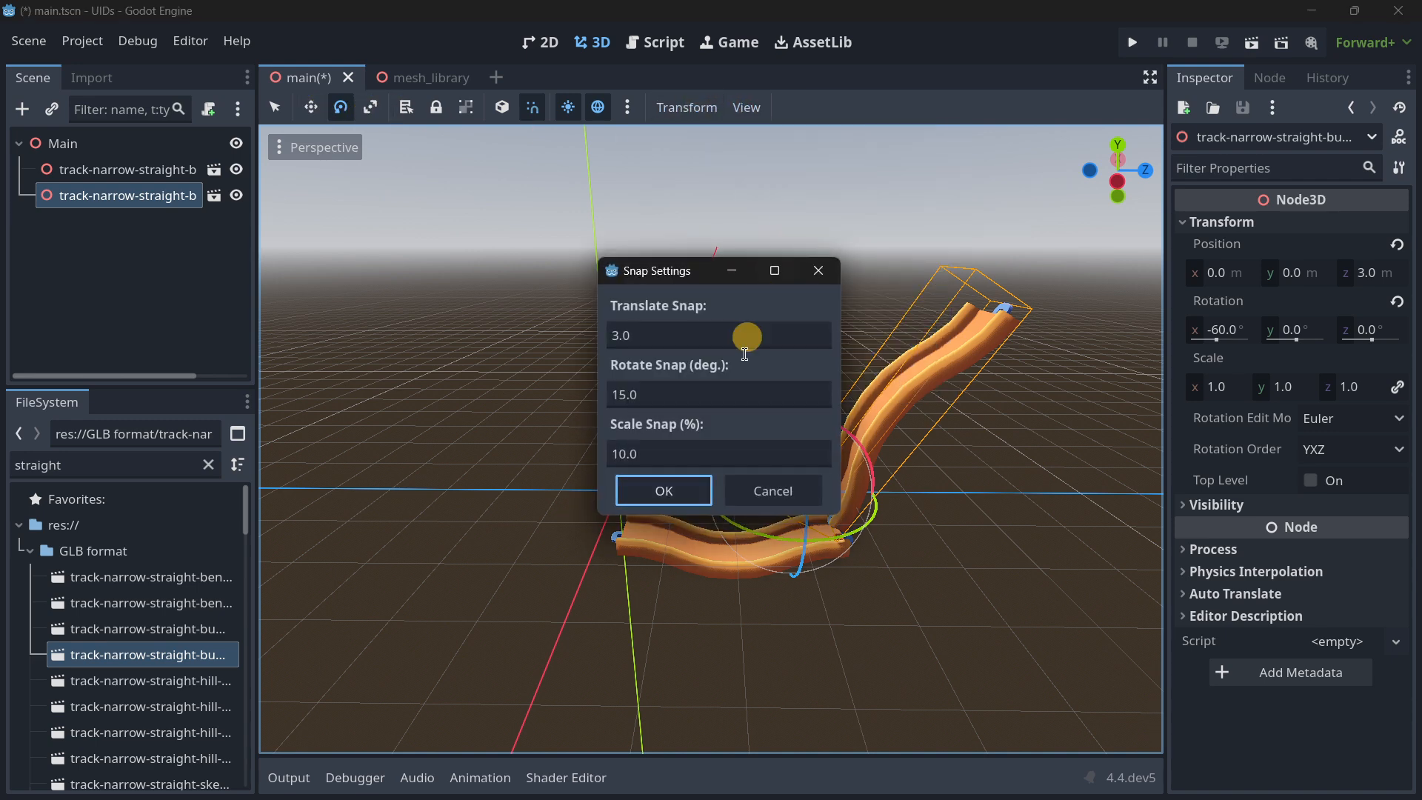
click(664, 491)
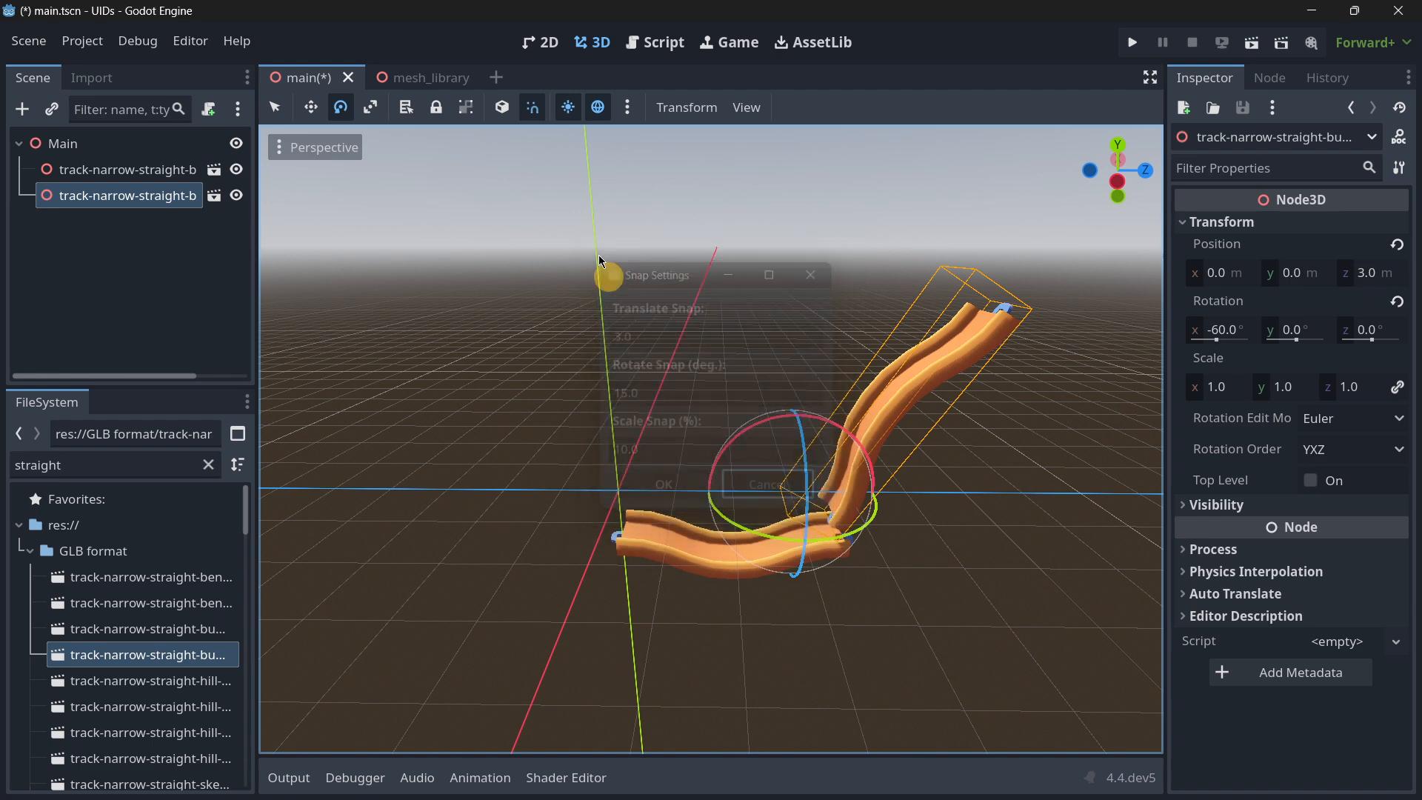
Try scaling the rotated humped track piece with scale snapping on several axes, and reset its scale to the default
click(310, 107)
click(370, 107)
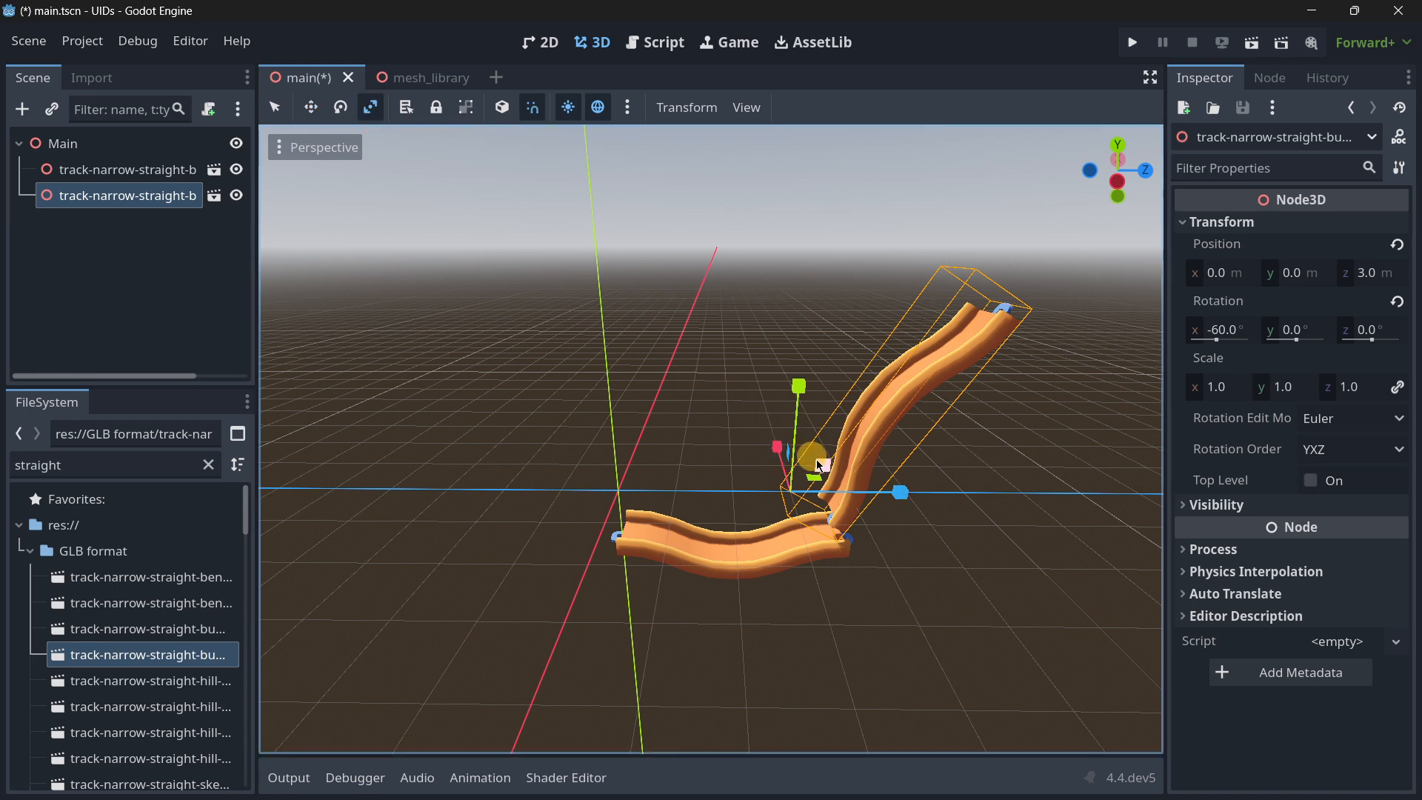
drag(900, 492, 769, 444)
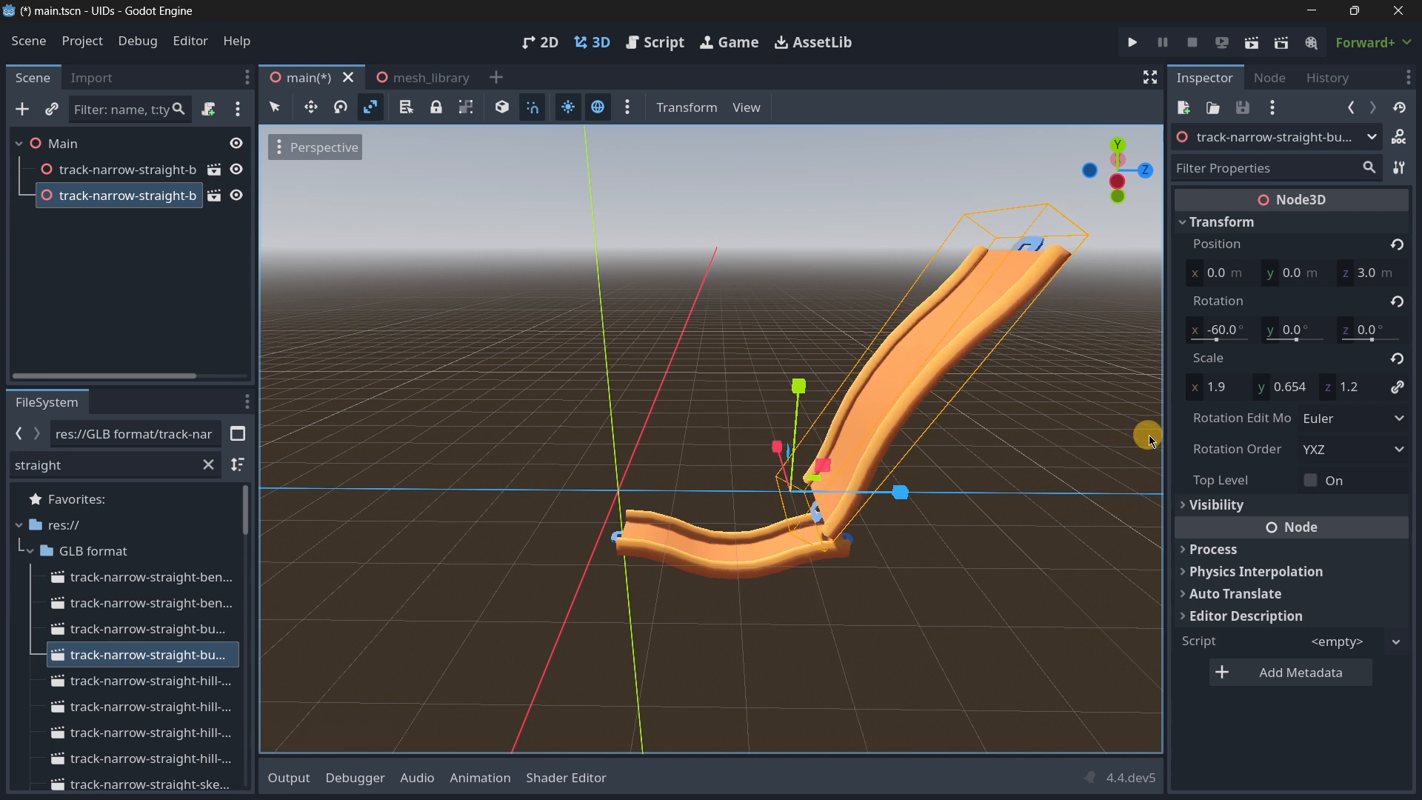
click(1397, 359)
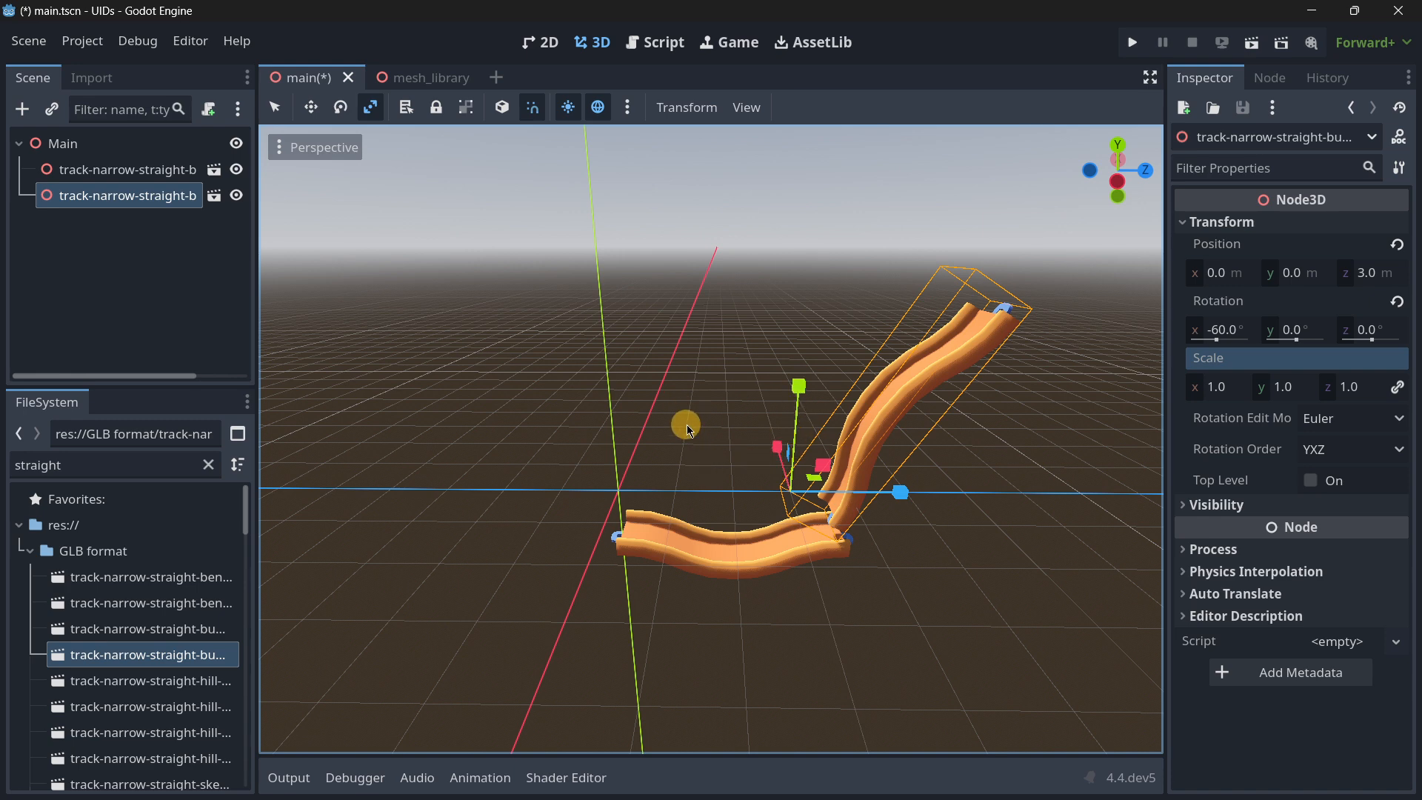
Add the last narrow straight skew track scene before track-narrow-straight.glb as a child of Main, and collapse its Transform properties
right_drag(659, 384, 711, 409)
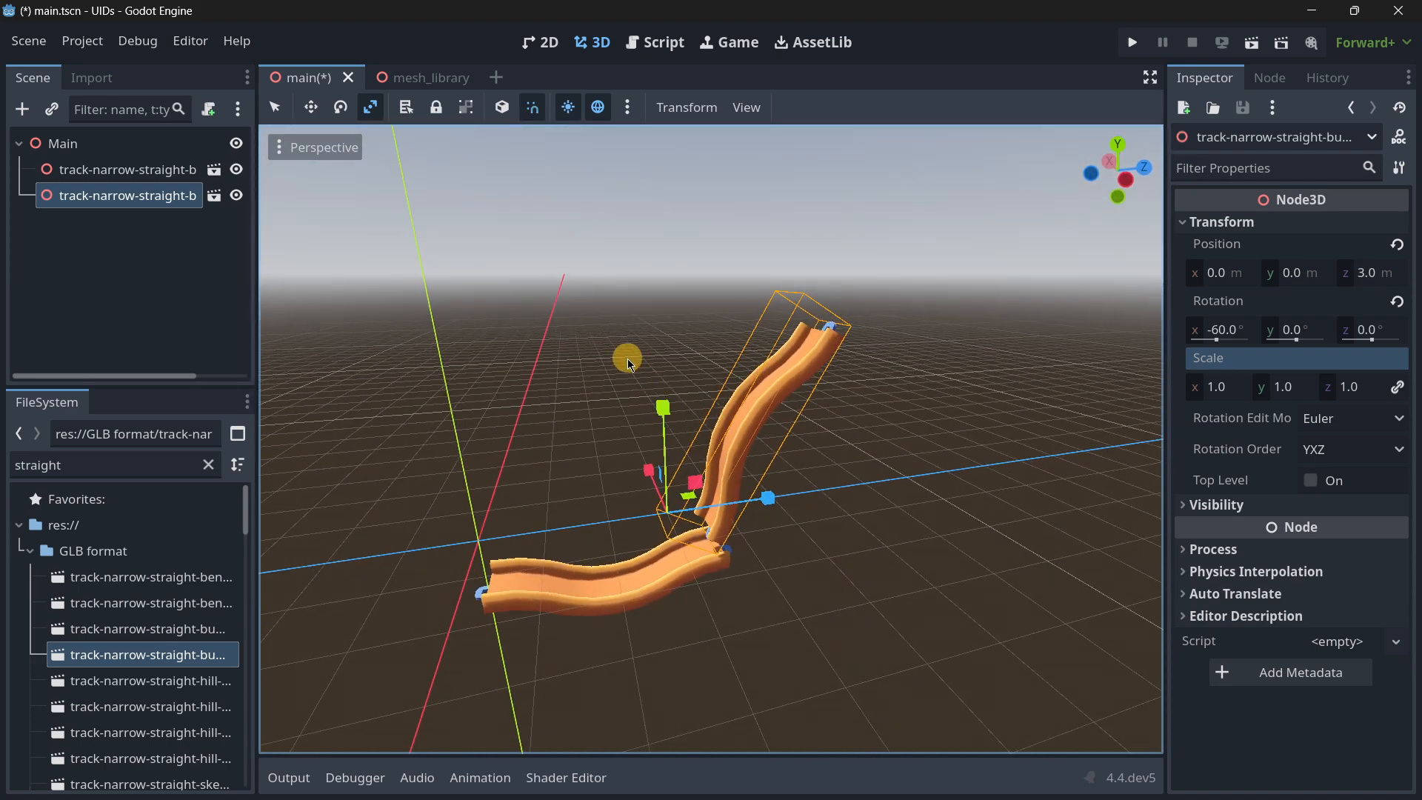
right_drag(698, 321, 711, 409)
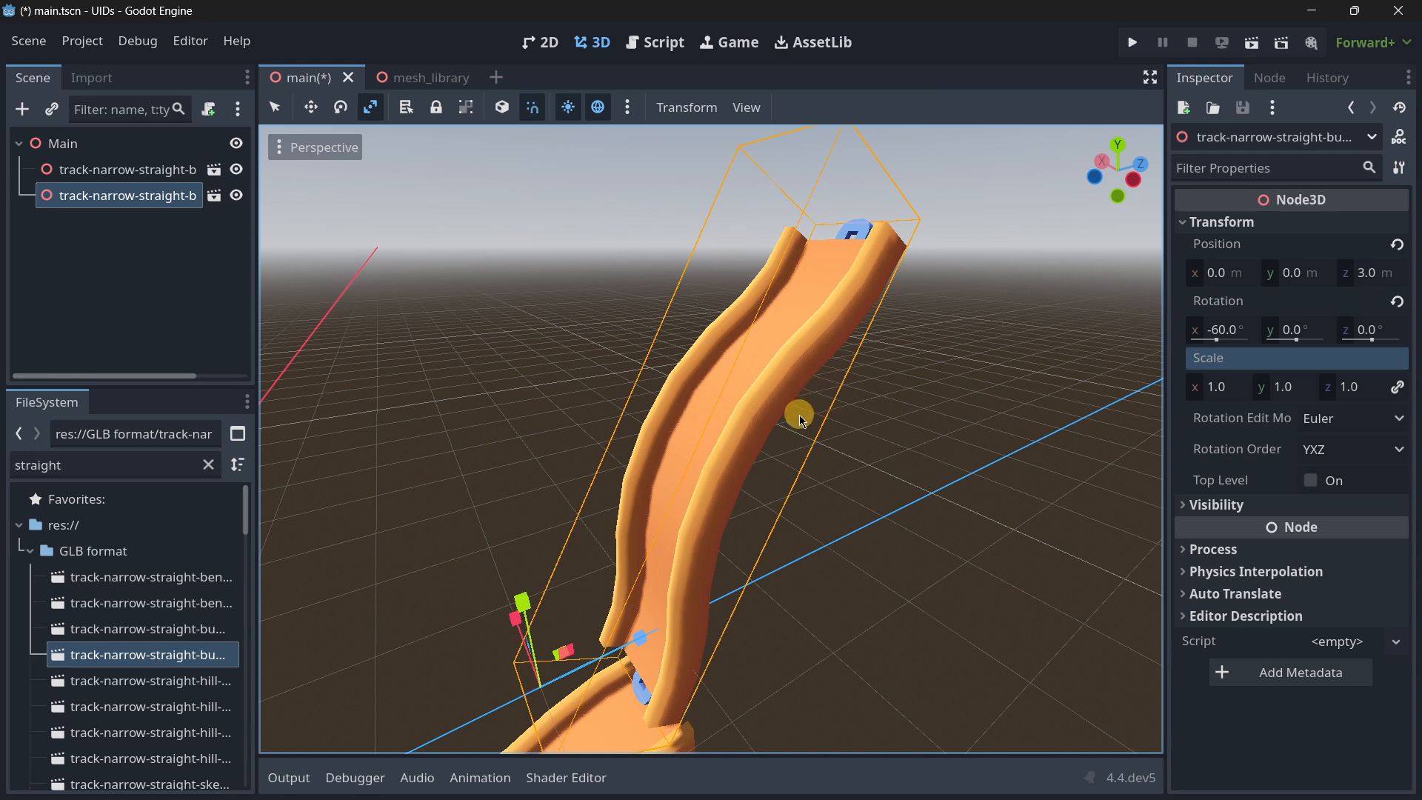
right_drag(799, 415, 711, 409)
click(166, 199)
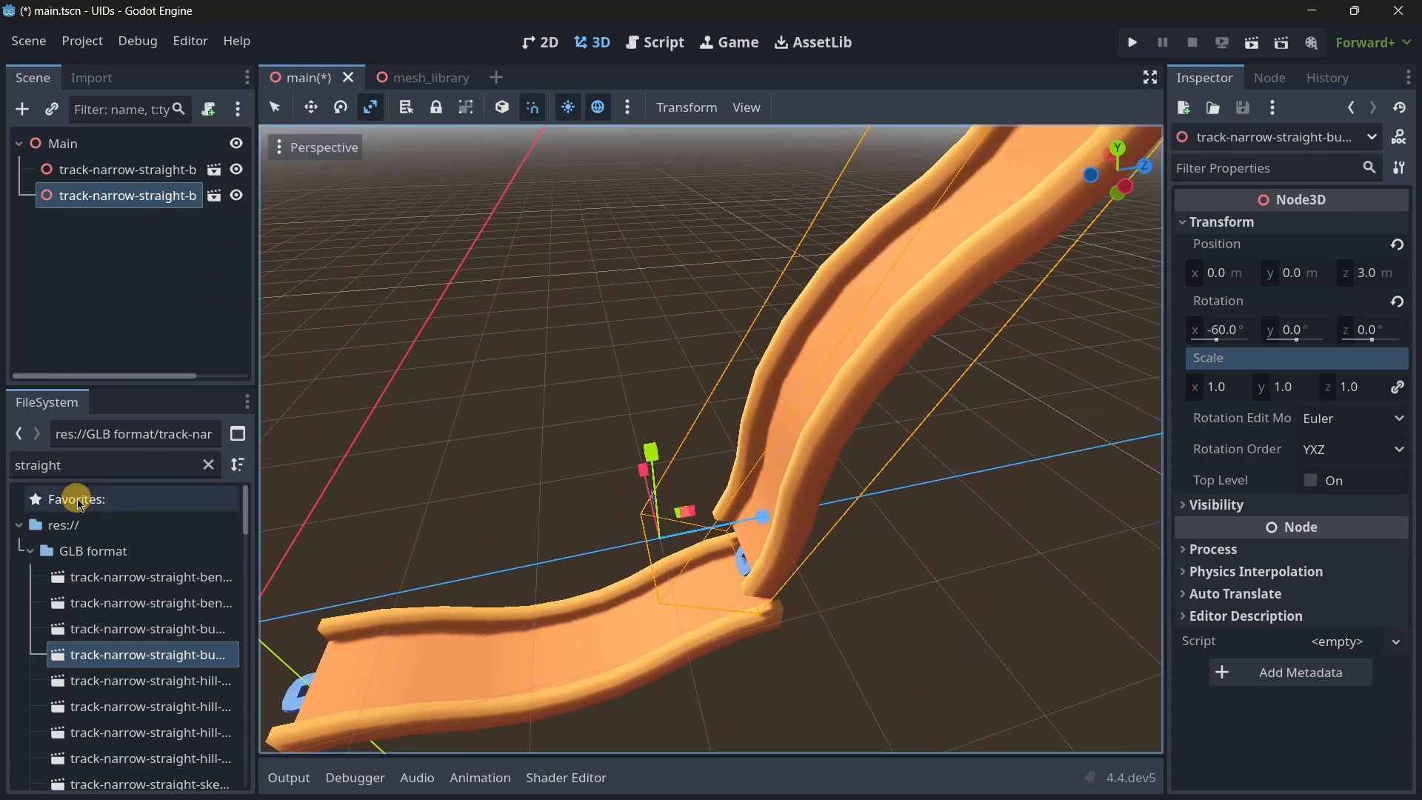
scroll(152, 563, down, 3)
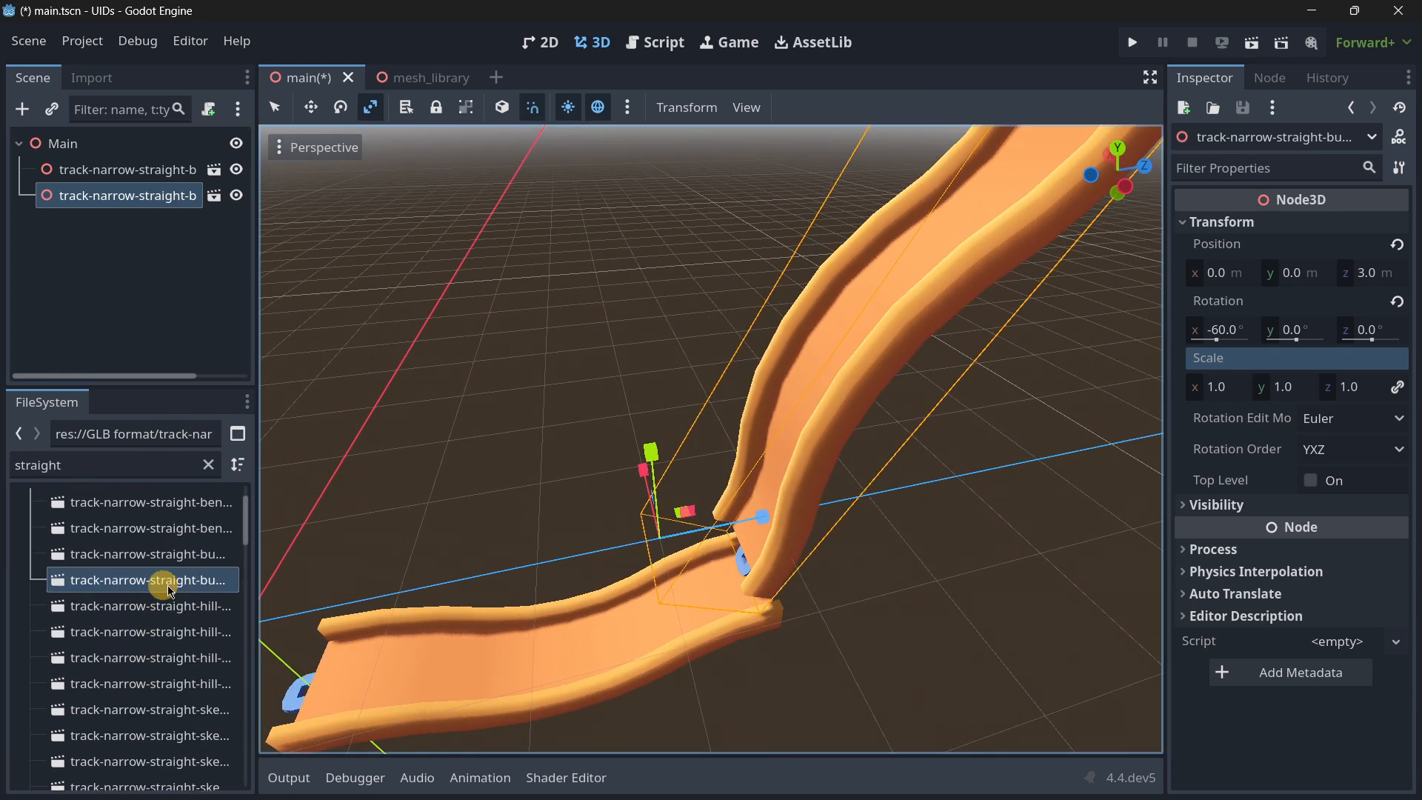
scroll(168, 589, down, 3)
drag(163, 613, 108, 145)
click(1203, 222)
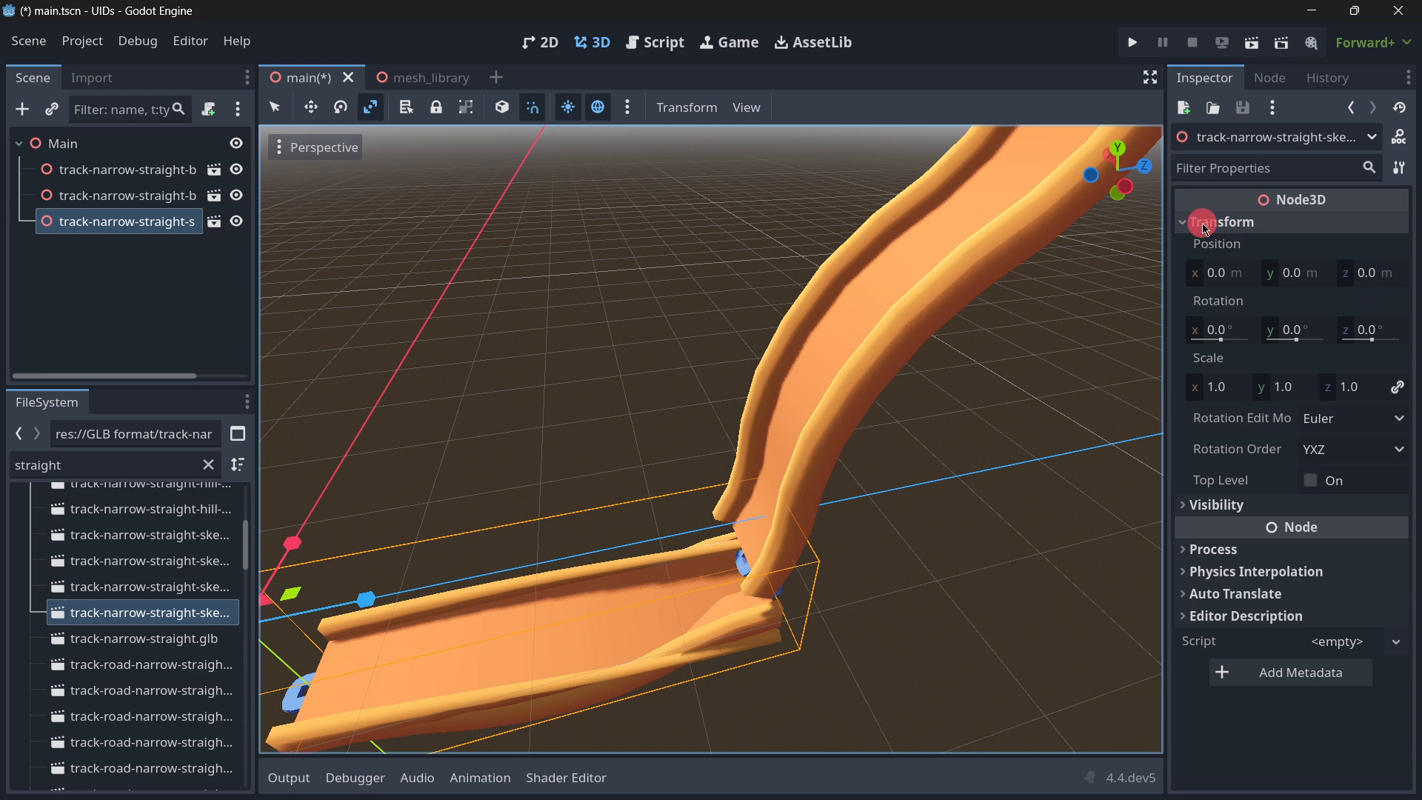
click(1203, 225)
Raise the new skew track piece along Y with the Move tool and shift it 6 m along Z
middle_drag(812, 400, 711, 409)
scroll(689, 426, down, 6)
key(w)
drag(540, 387, 564, 93)
drag(621, 272, 1085, 290)
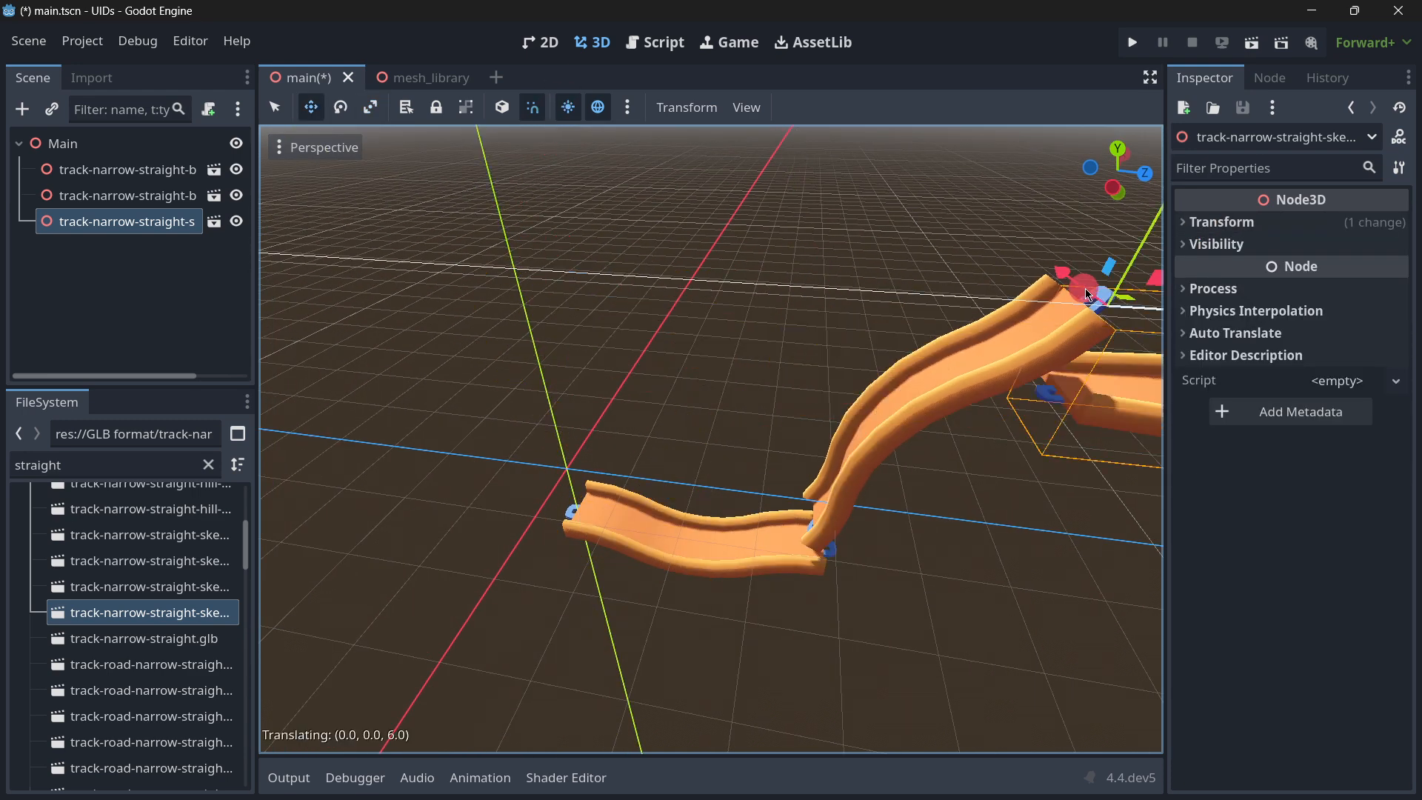
Examine from several angles and distances how the skew piece lines up with the end of the rotated humped piece
key(w)
right_drag(1086, 289, 711, 409)
key(s)
key(d)
key(w)
key(s)
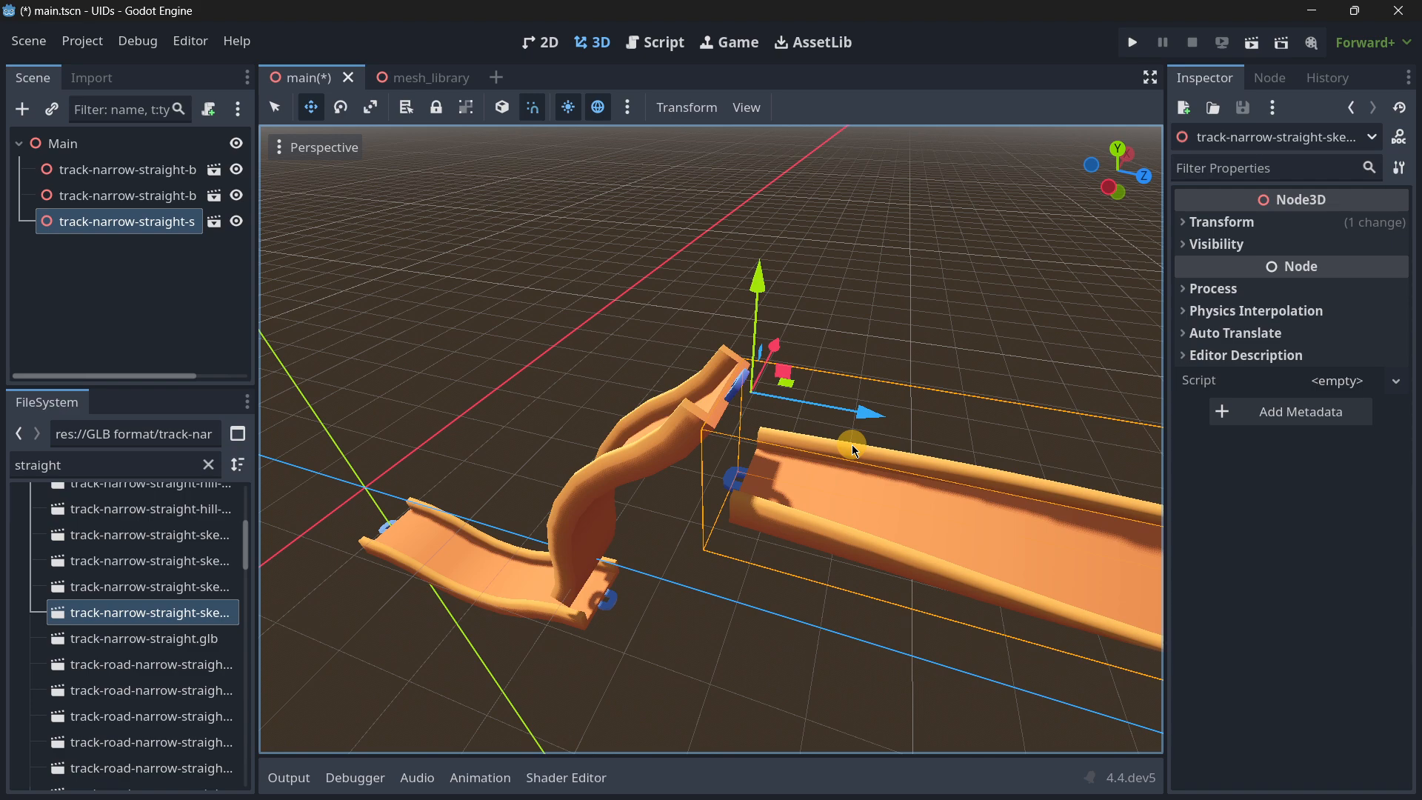
scroll(813, 429, down, 15)
scroll(786, 444, up, 8)
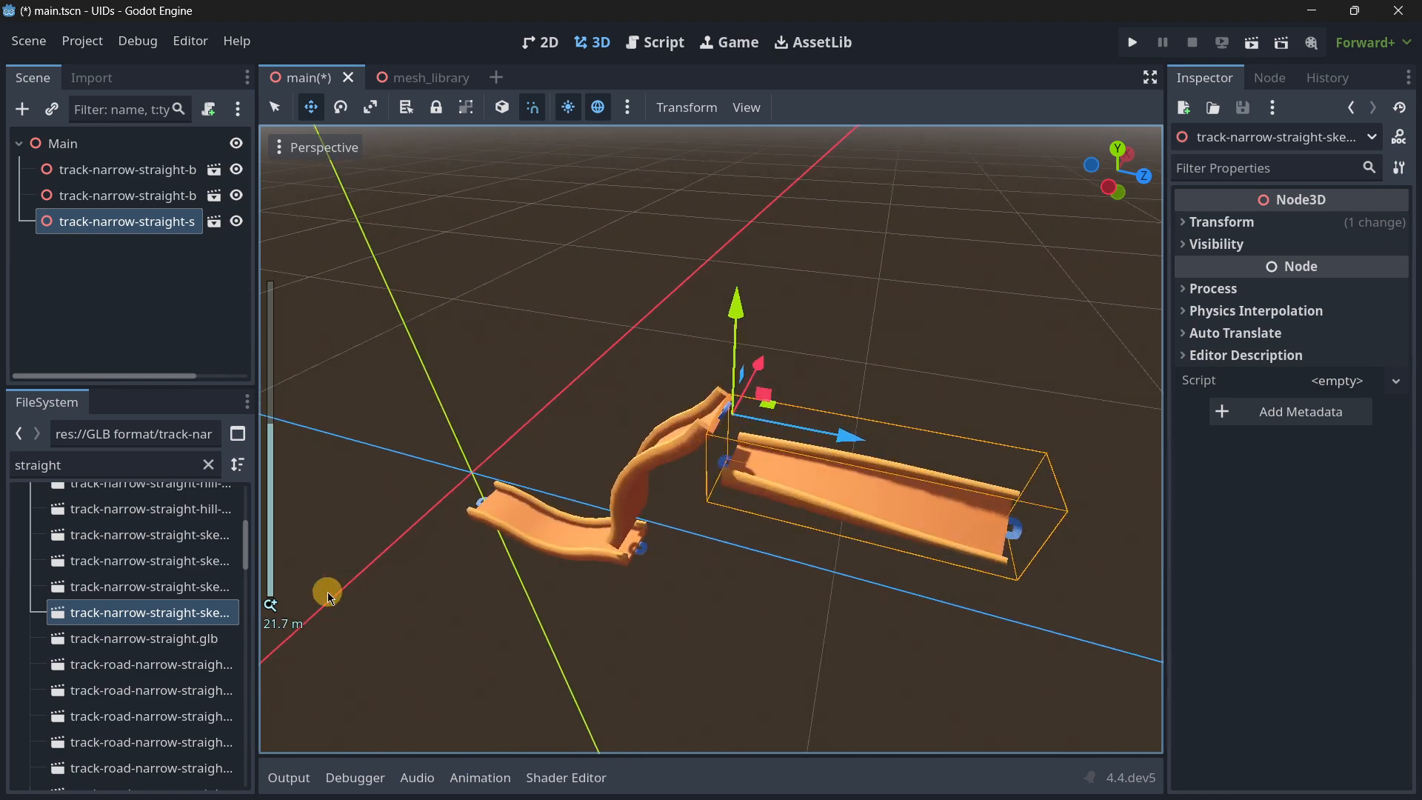
scroll(187, 601, up, 5)
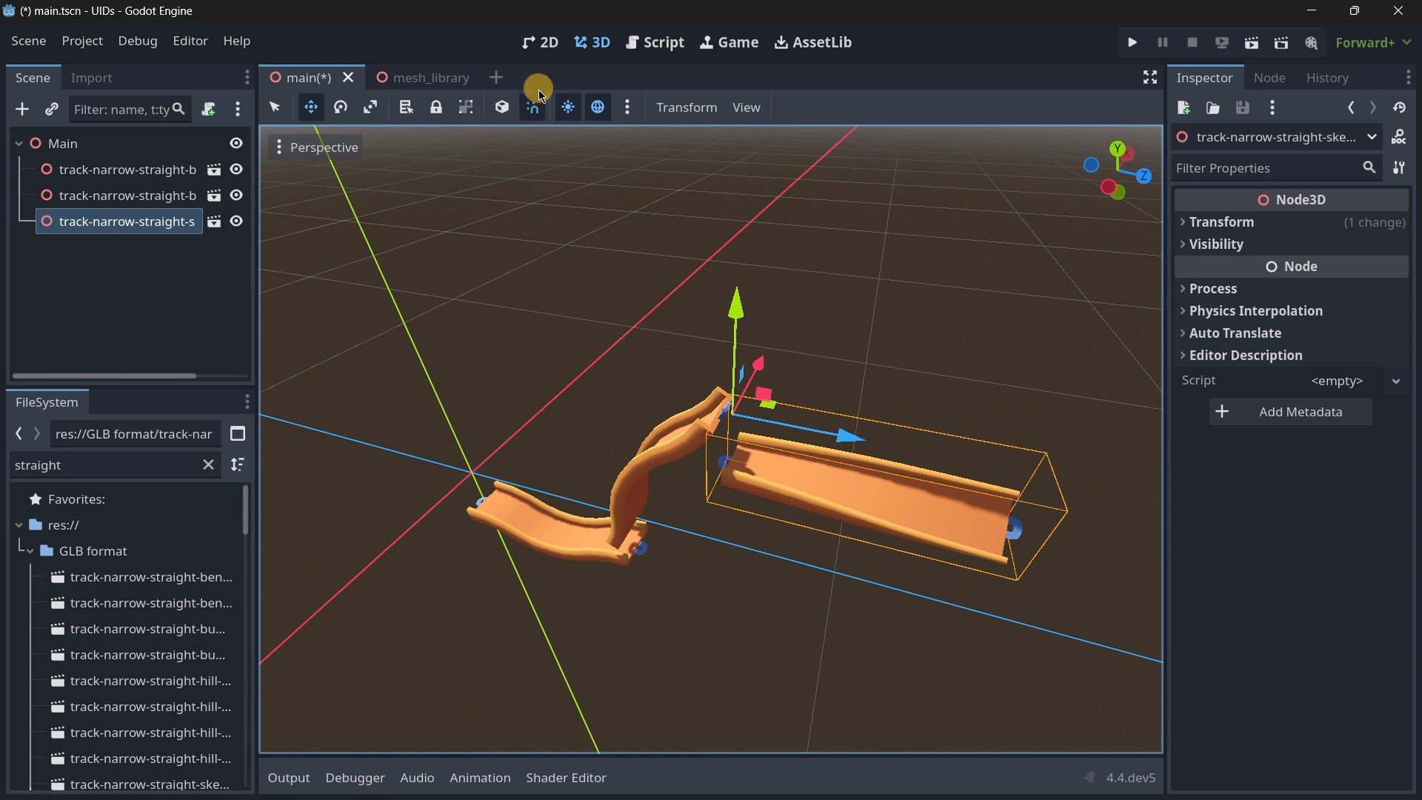
mouse_move(759, 328)
mouse_down()
mouse_move(753, 154)
mouse_move(763, 332)
mouse_up()
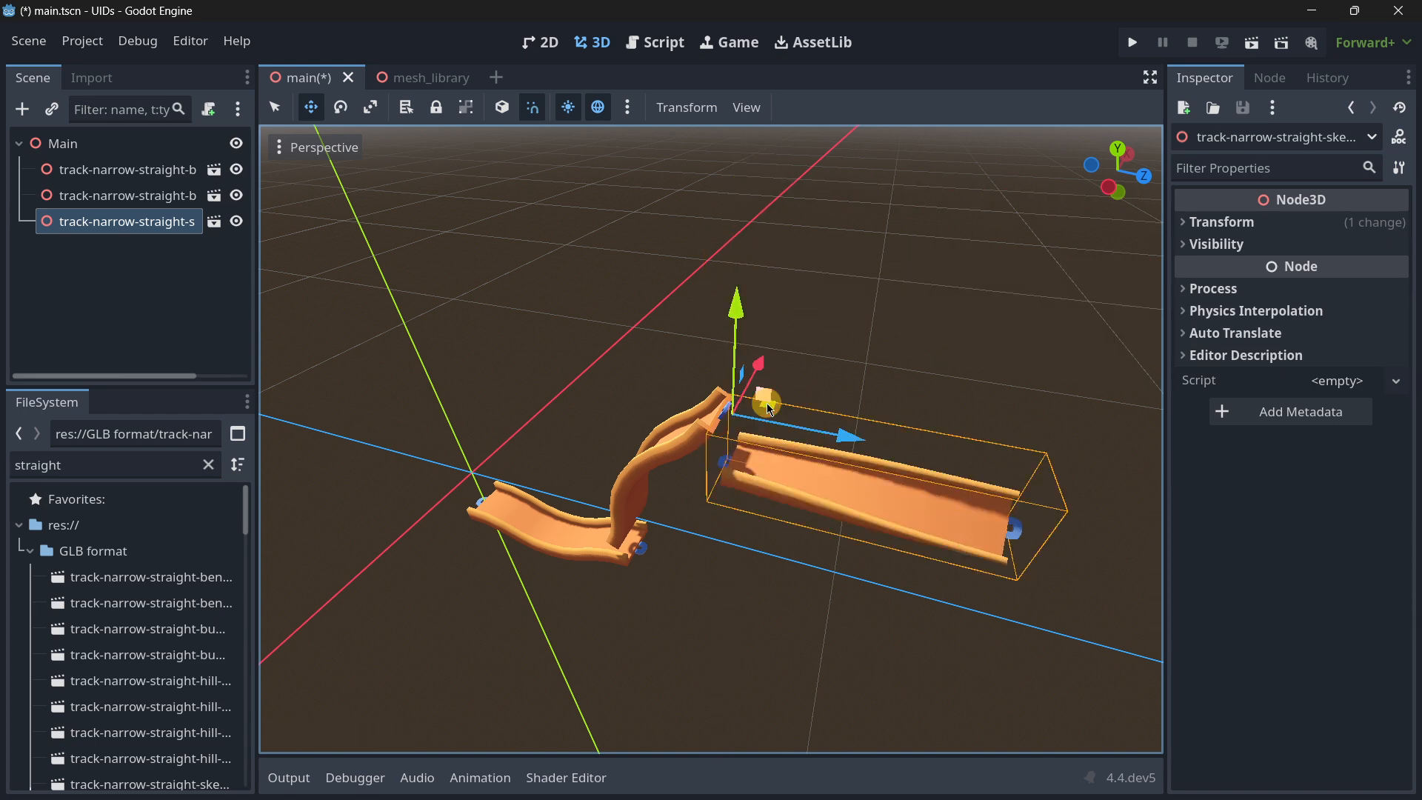